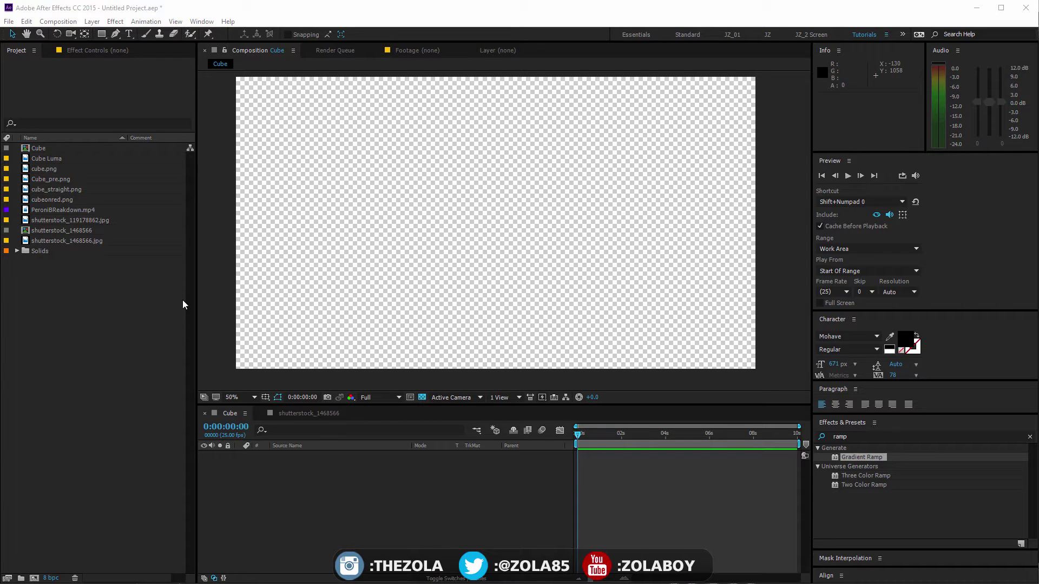
Step: Drag the cube_straight.png footage into the Cube composition viewer
click(194, 373)
click(286, 484)
click(140, 337)
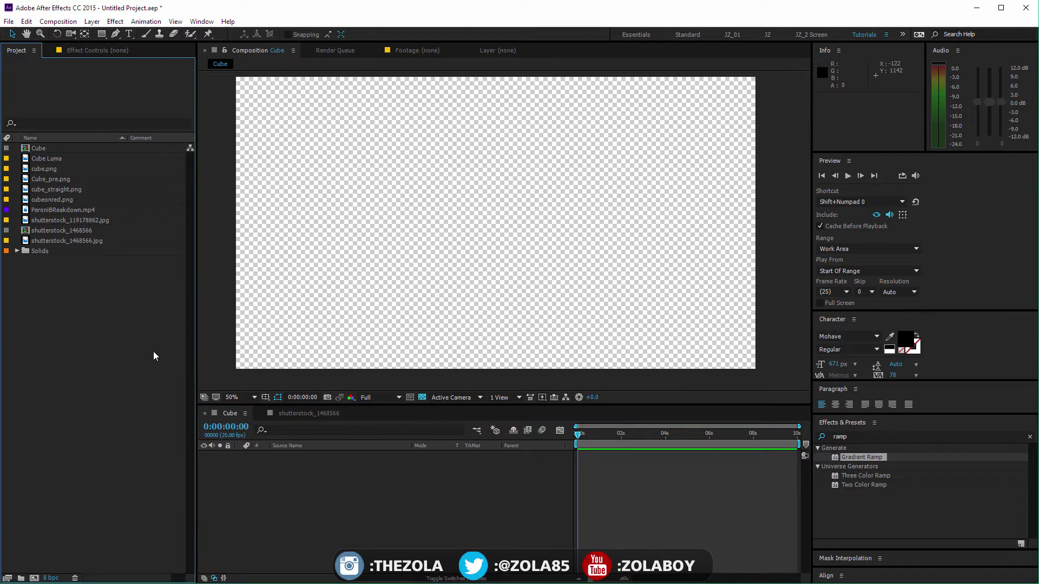
click(82, 189)
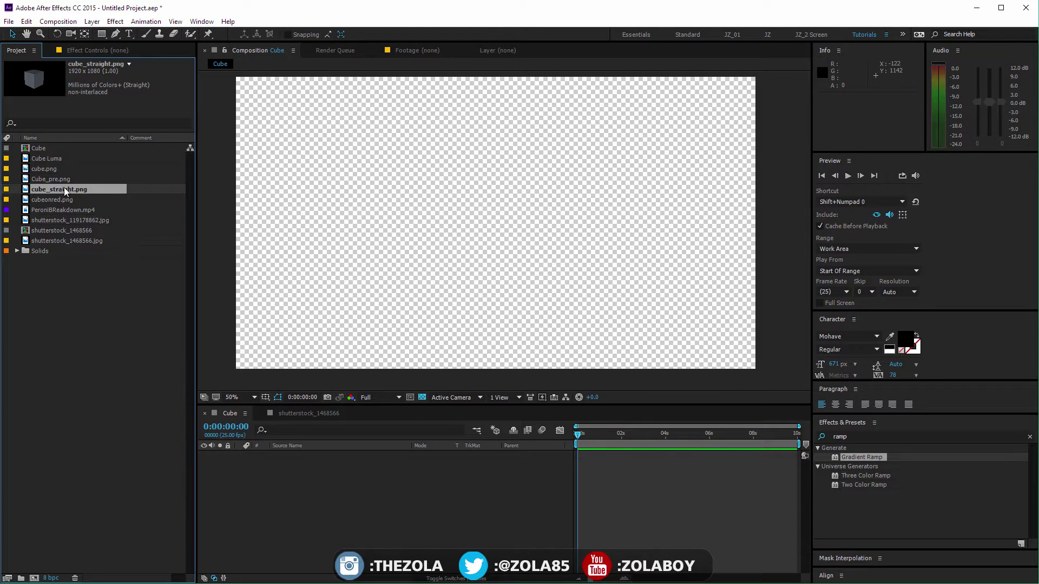
drag(64, 187, 497, 228)
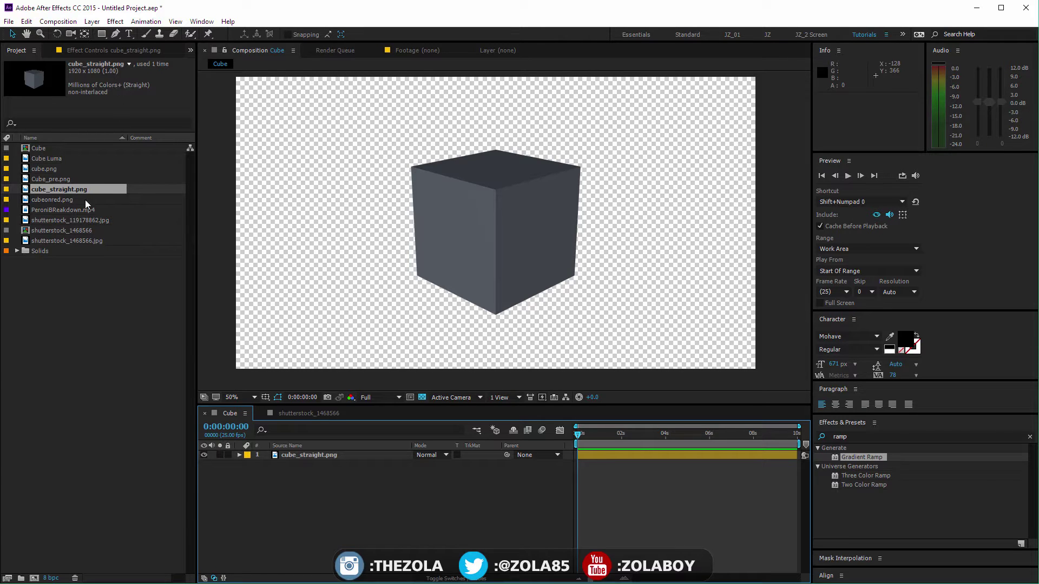
Step: Toggle the transparency grid off and back on, then view the cube at 100%
click(70, 179)
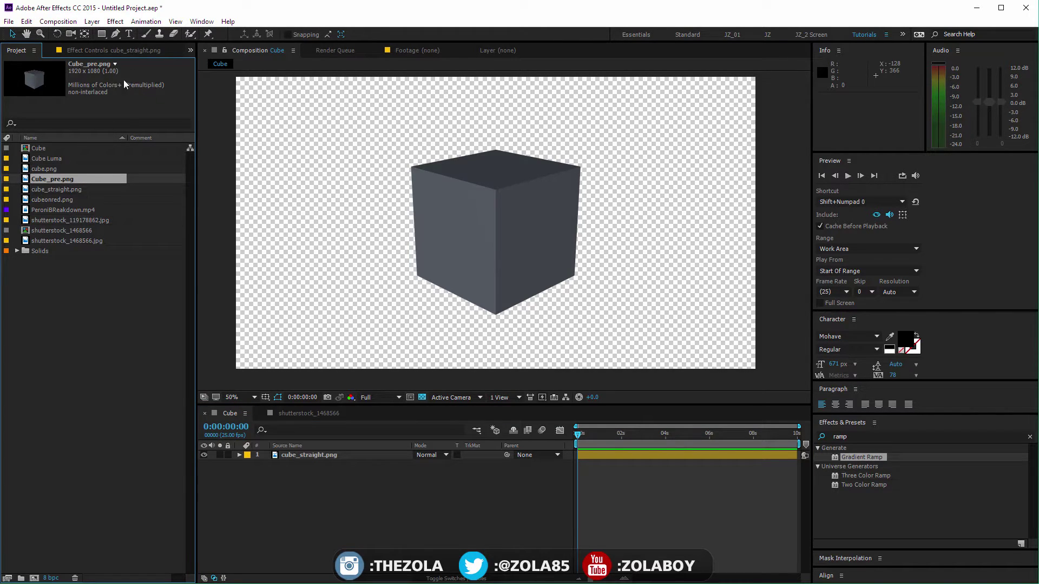
click(312, 456)
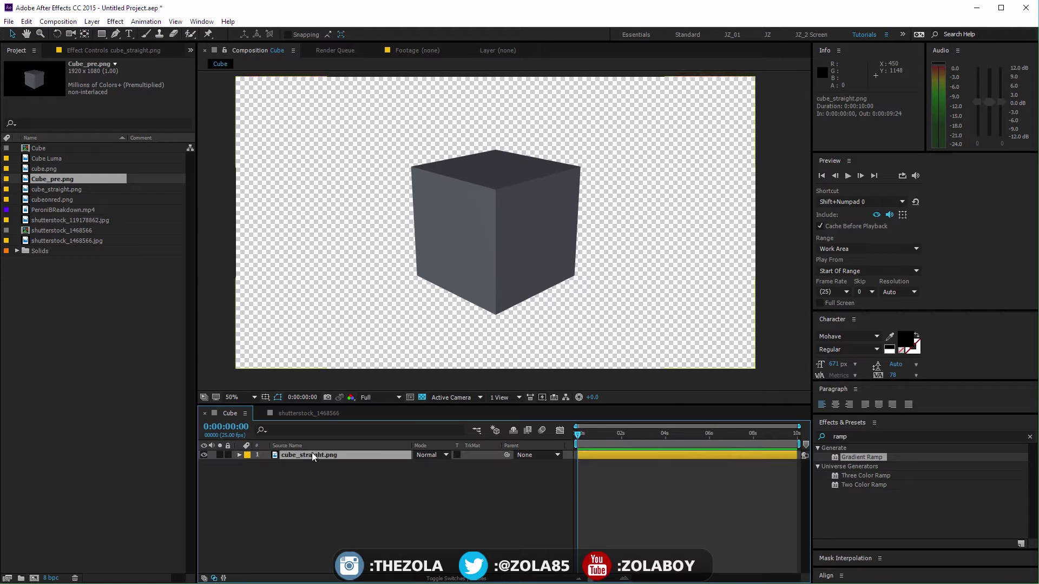
click(422, 397)
click(422, 398)
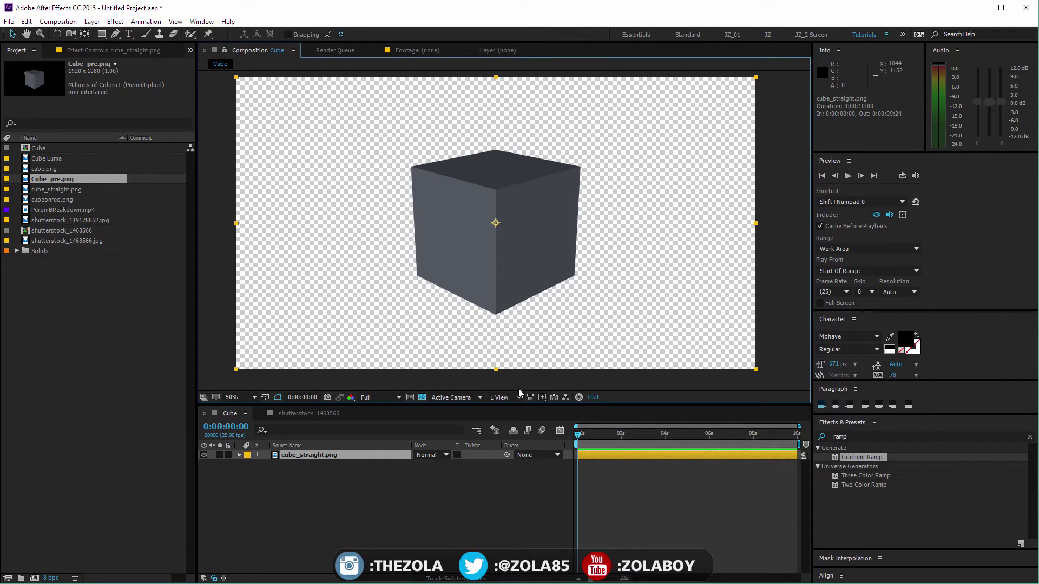
click(326, 481)
click(341, 456)
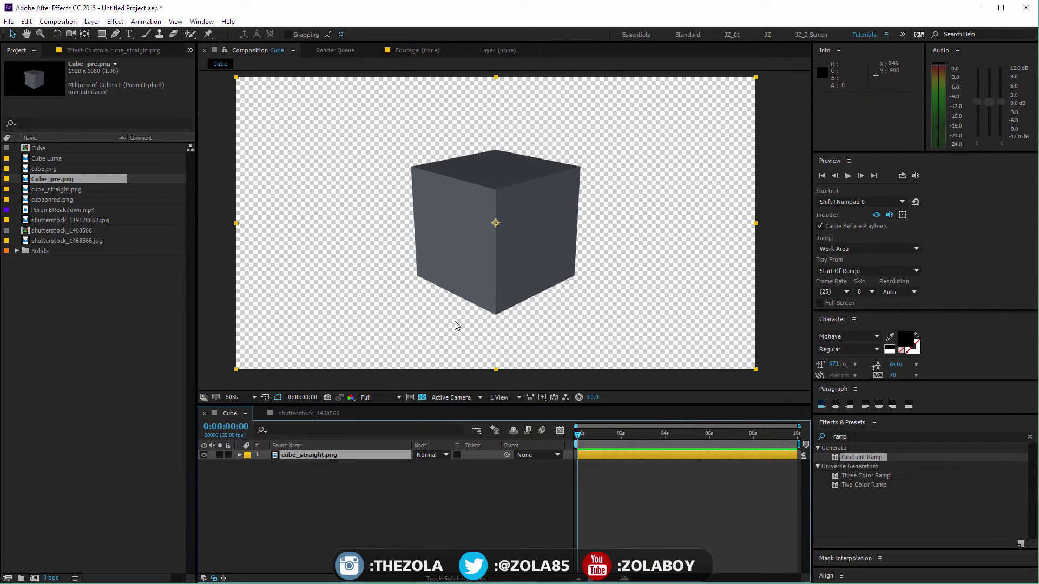
click(279, 479)
click(292, 456)
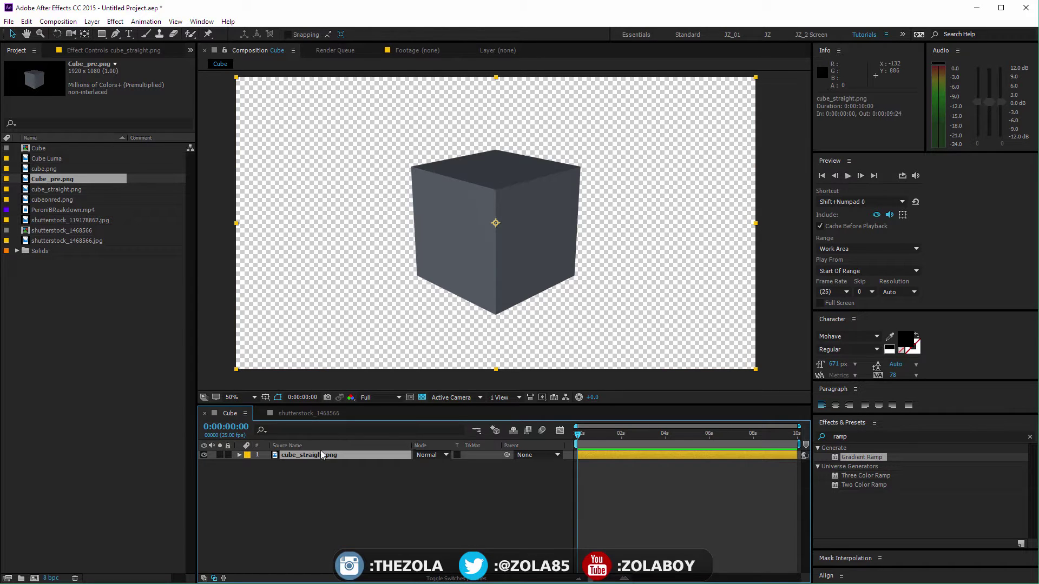
click(59, 190)
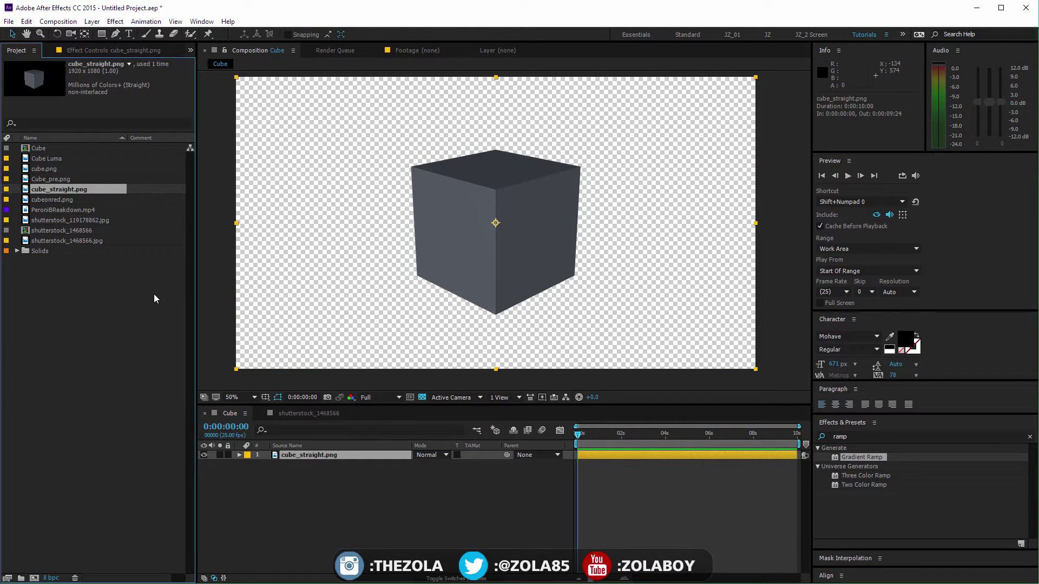
click(339, 493)
key(slash)
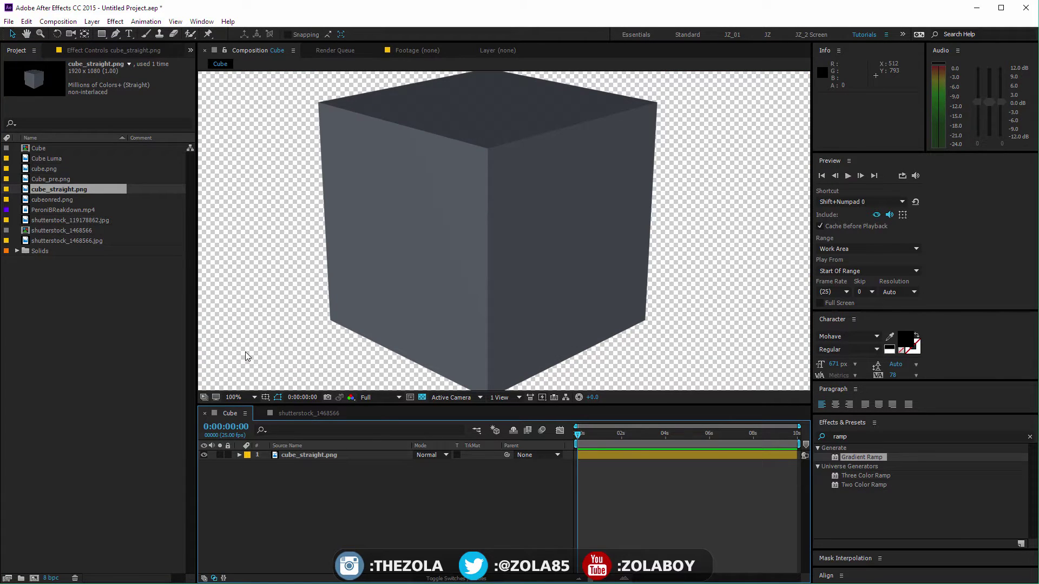
Step: Open Interpret Footage for cube_straight.png and close it without changes
right_click(43, 189)
mouse_move(49, 255)
click(37, 256)
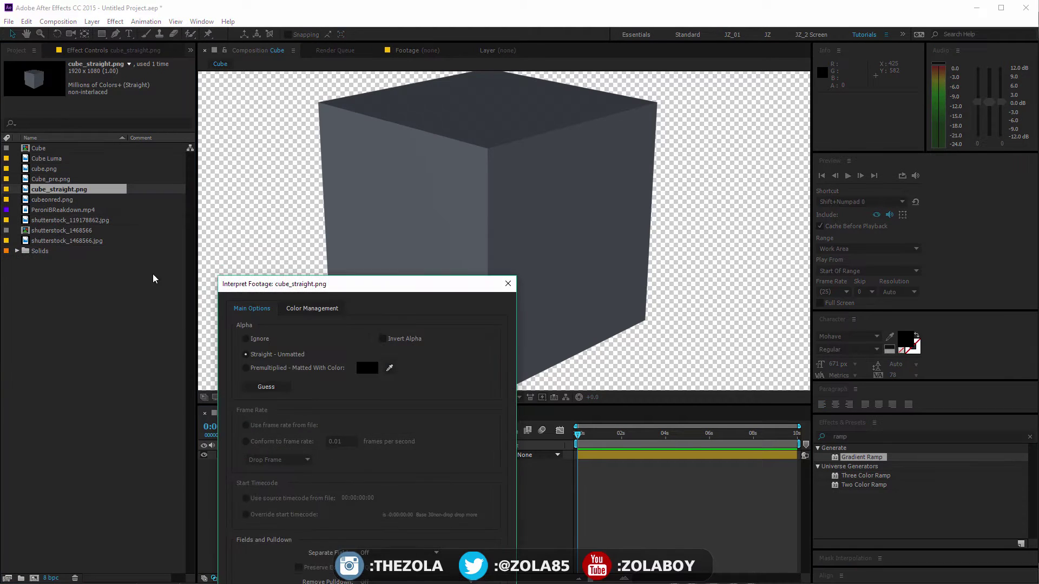
drag(310, 288, 319, 121)
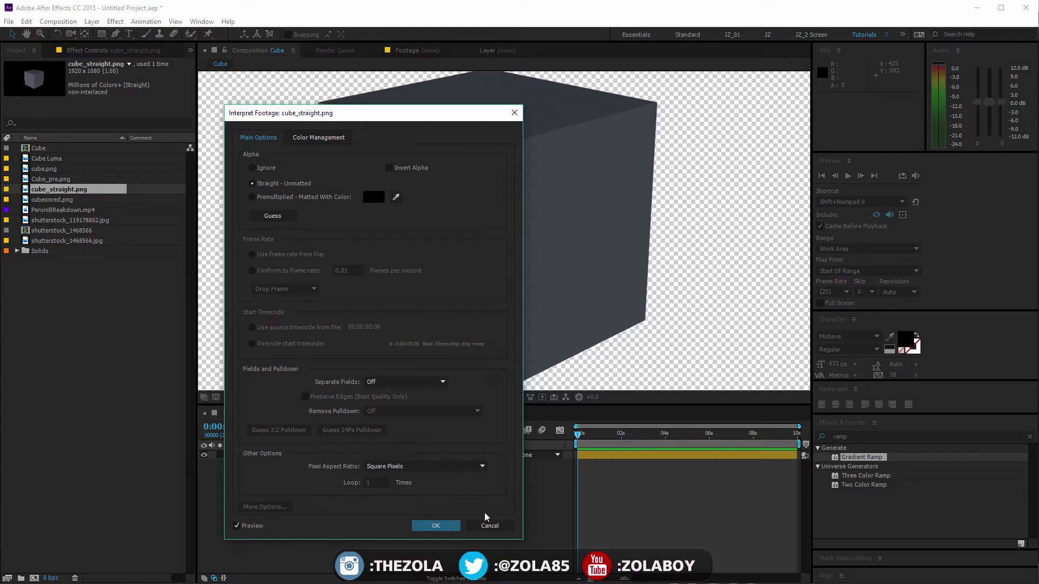
click(436, 525)
Step: Confirm cube_straight.png as Straight - Unmatted, then add Cube_pre.png as the top layer
right_click(63, 189)
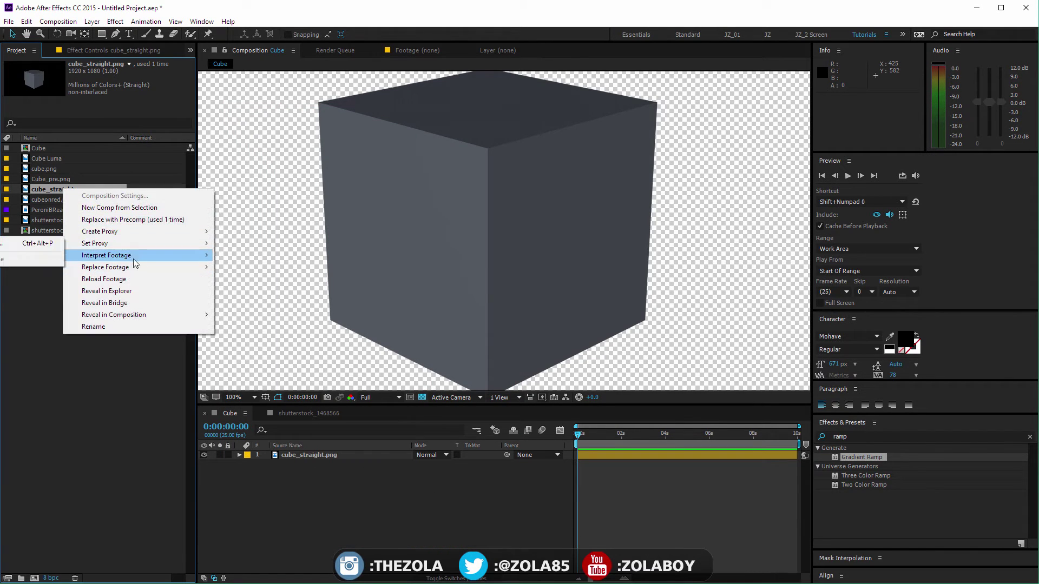
mouse_move(134, 256)
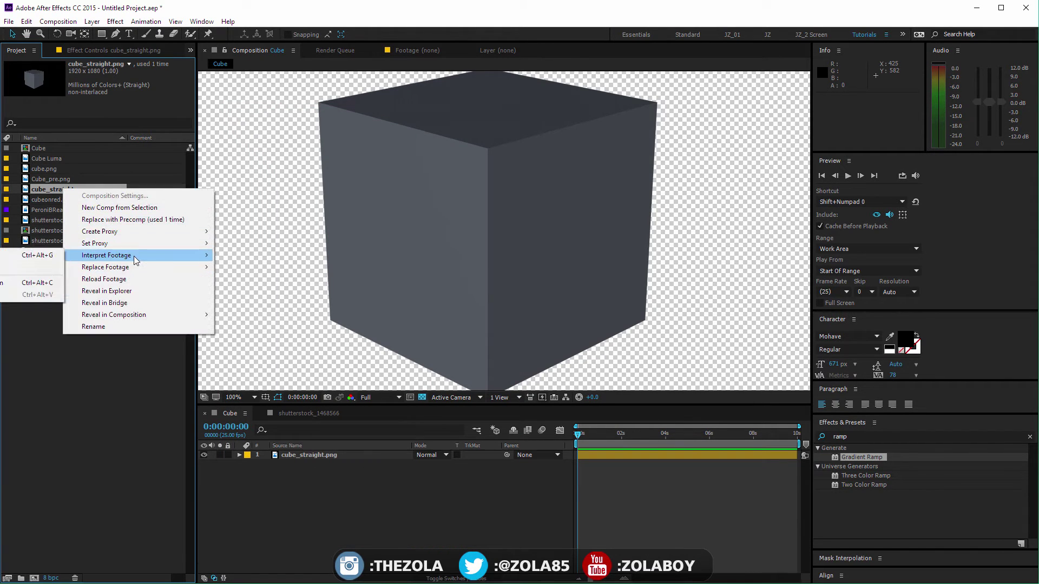
click(48, 256)
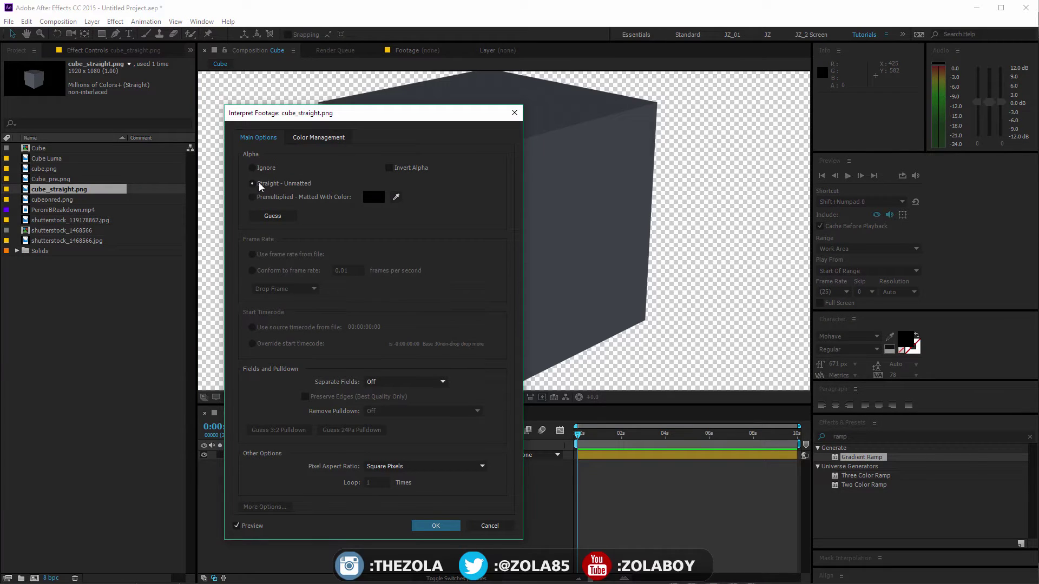
drag(326, 112, 470, 110)
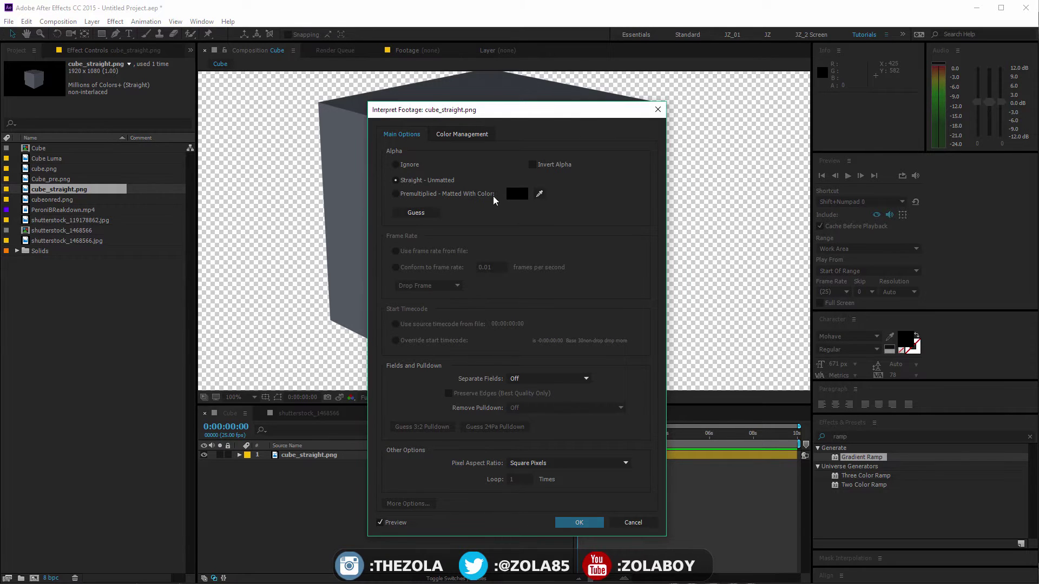
click(395, 181)
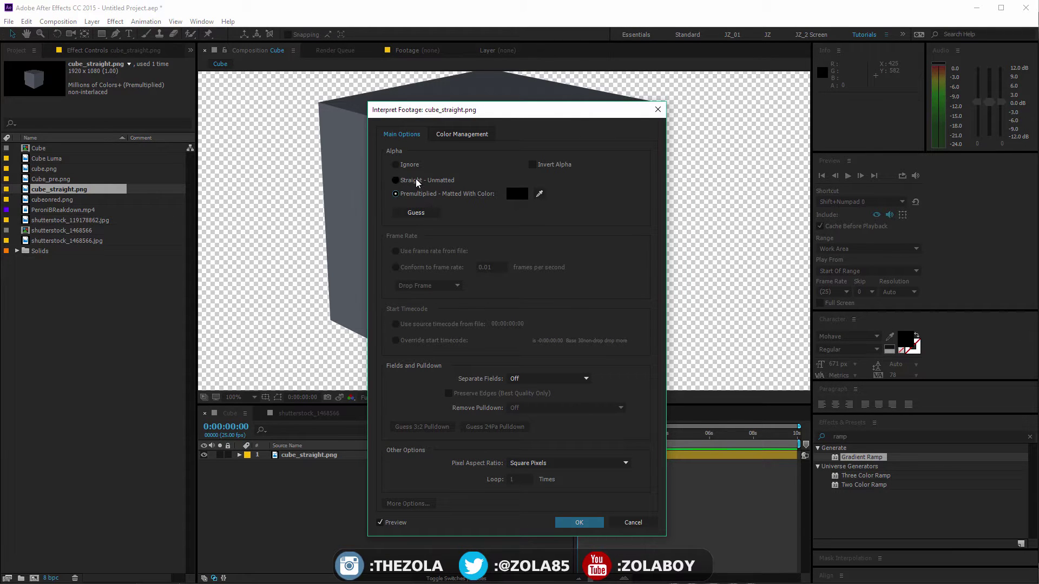
click(596, 524)
drag(75, 177, 301, 453)
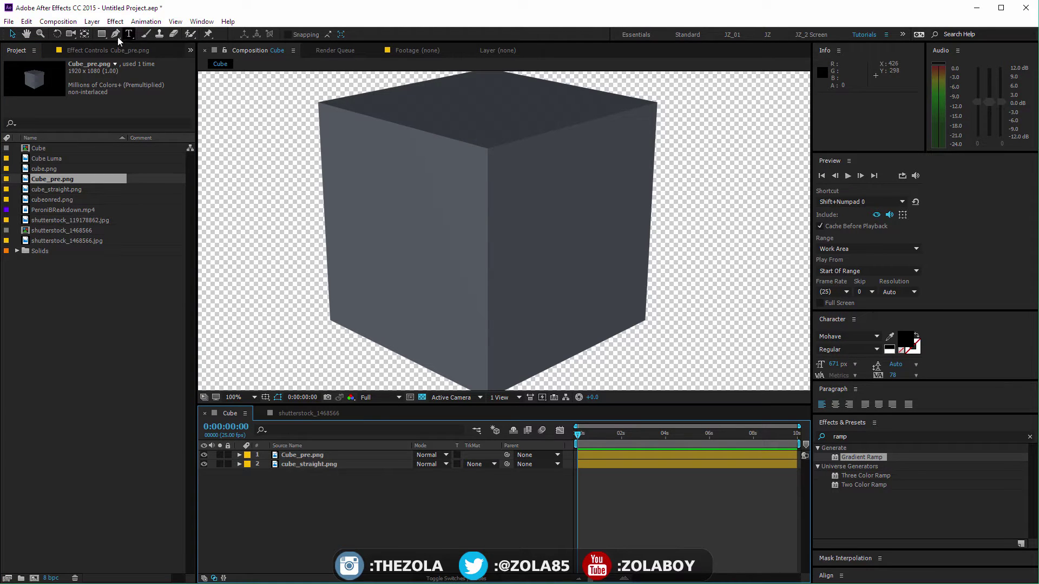
Step: Create a new magenta solid via Layer > New > Solid and move it to the bottom
click(92, 21)
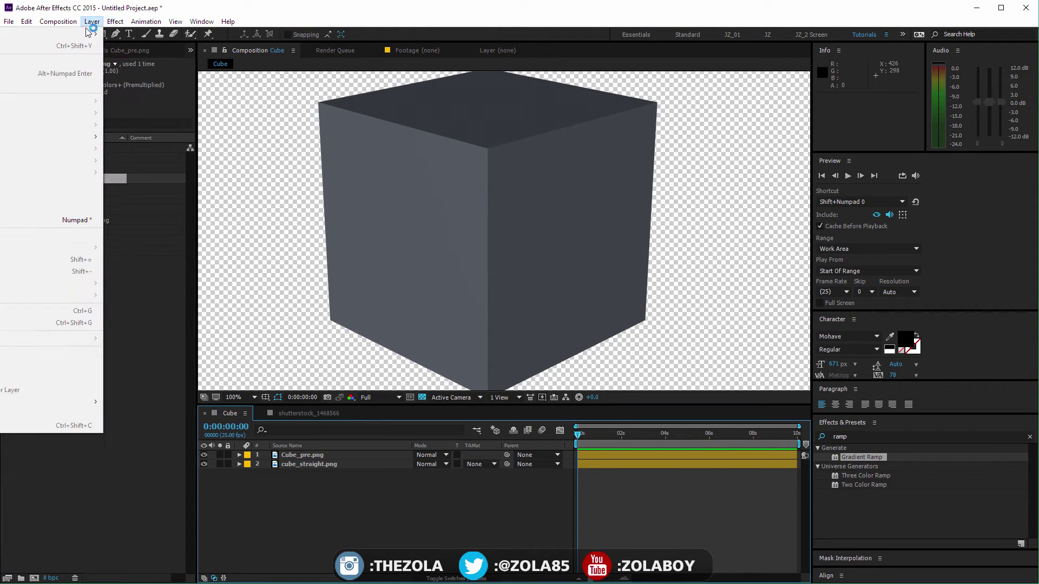
mouse_move(86, 33)
click(142, 44)
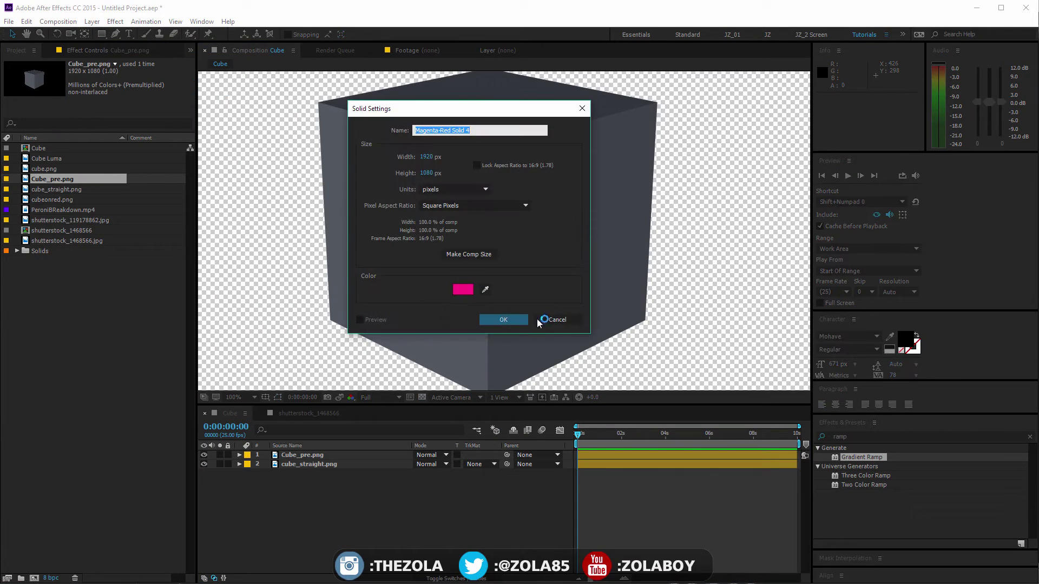
click(514, 319)
drag(381, 454, 379, 511)
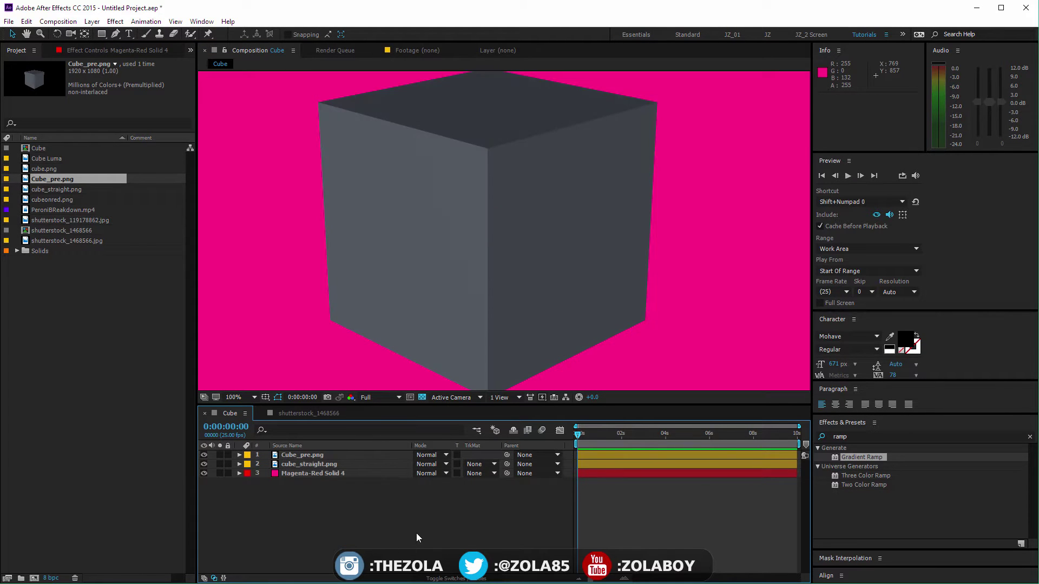
Step: Show only cube_straight.png and zoom in on its top-left edge over magenta
click(204, 455)
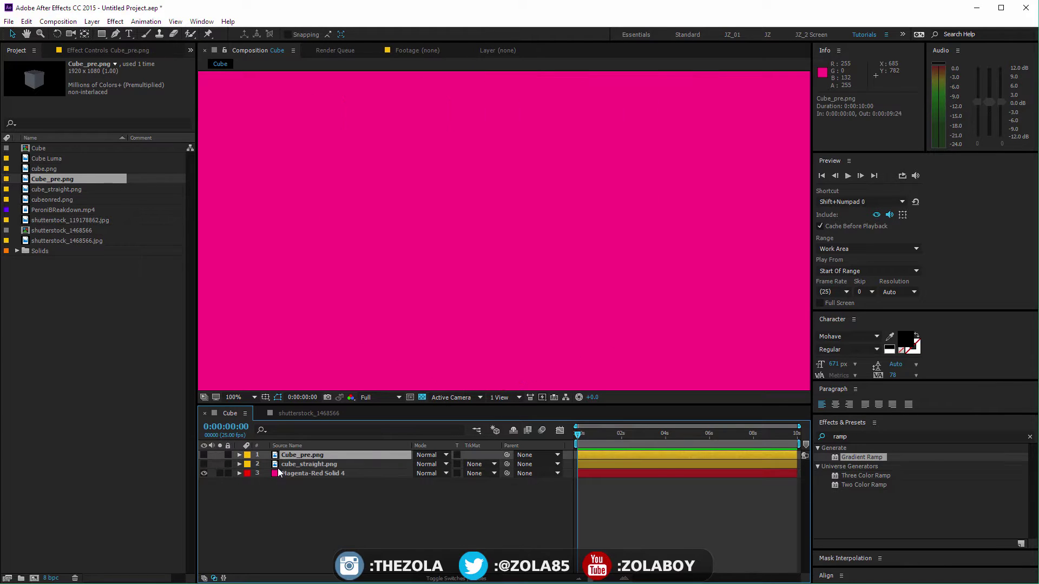
click(216, 463)
click(204, 464)
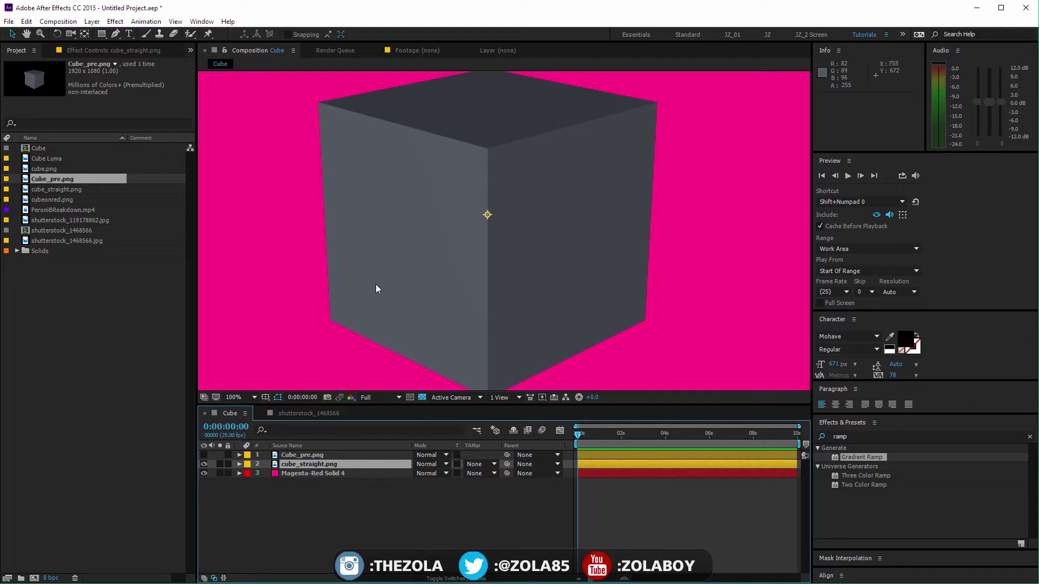
scroll(375, 289, up, 1)
drag(374, 289, 560, 319)
key(v)
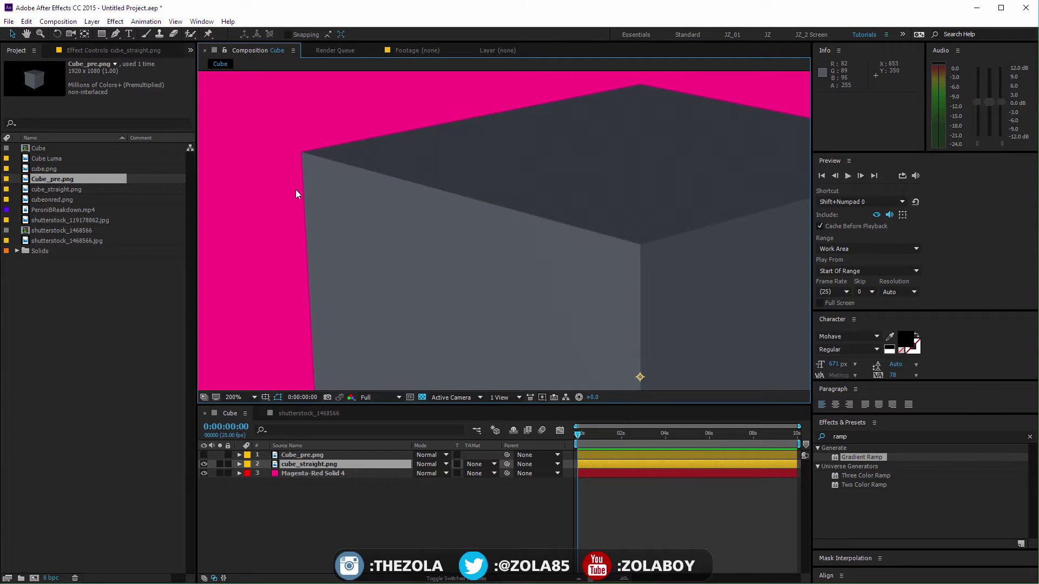
scroll(274, 339, down, 2)
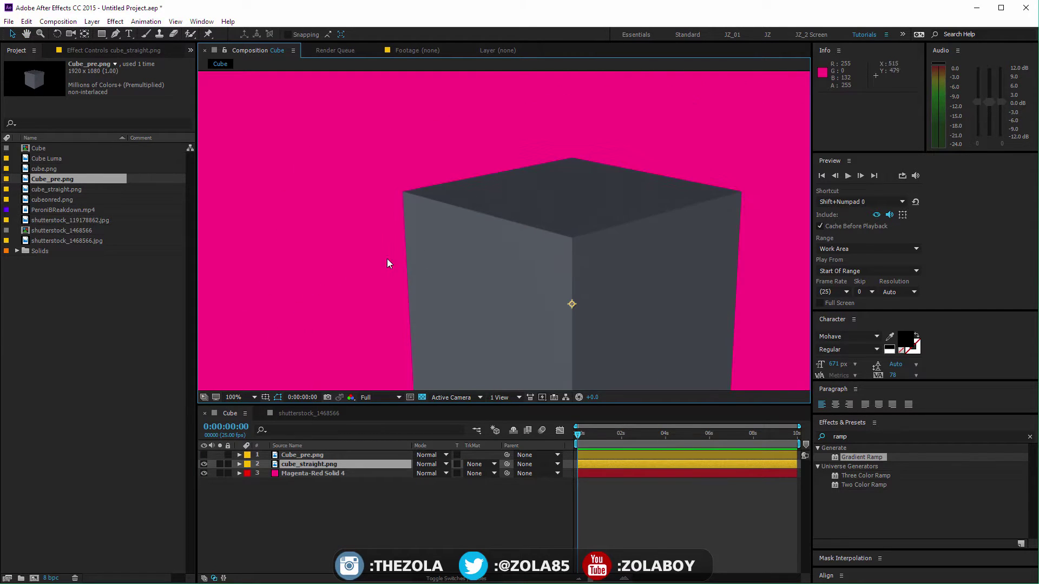
drag(424, 255, 457, 197)
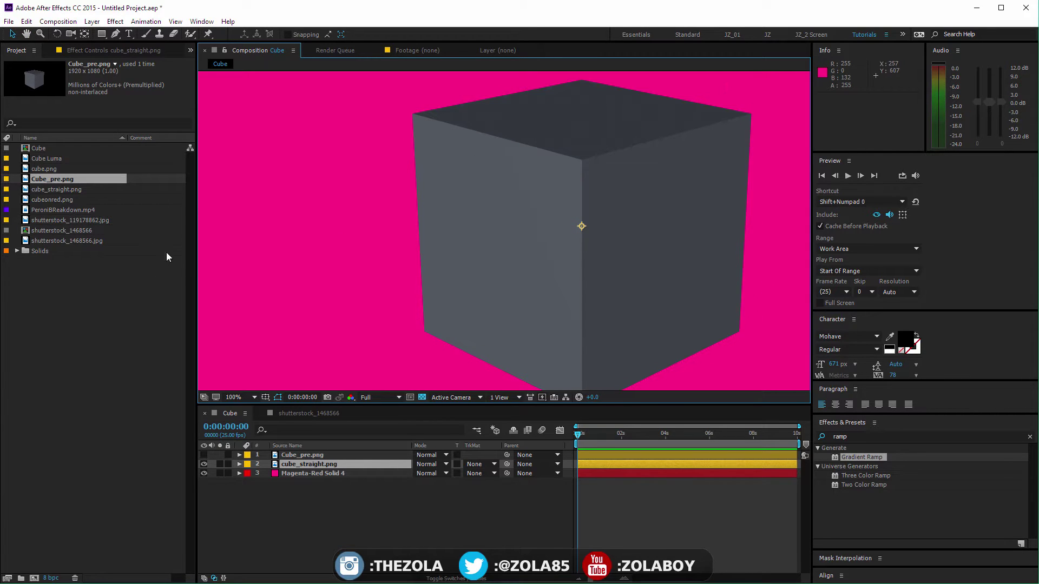
Step: Switch to showing only Cube_pre.png and inspect its top corner edge at 200%
click(68, 191)
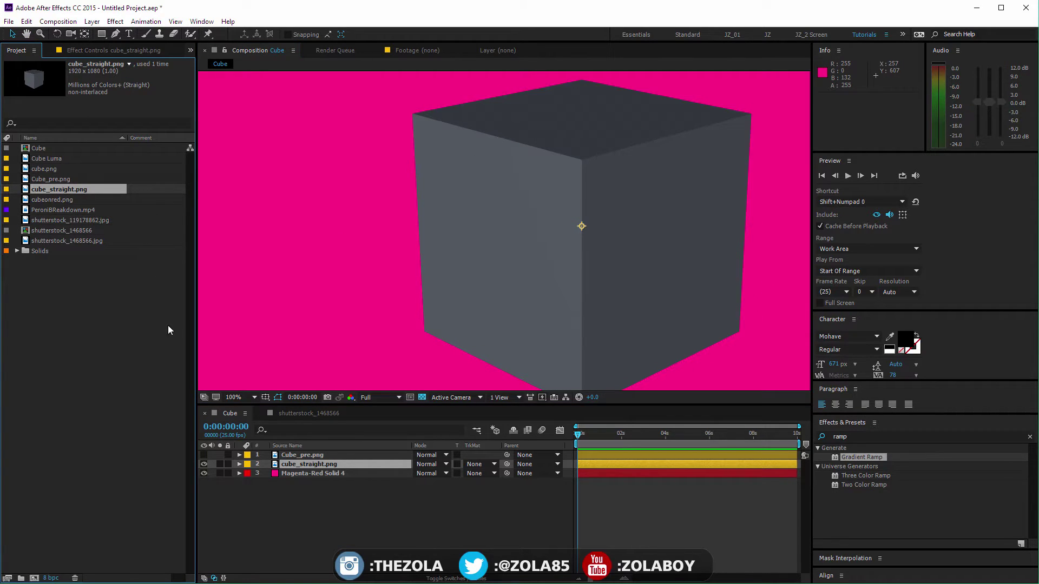
click(203, 464)
click(204, 456)
click(453, 122)
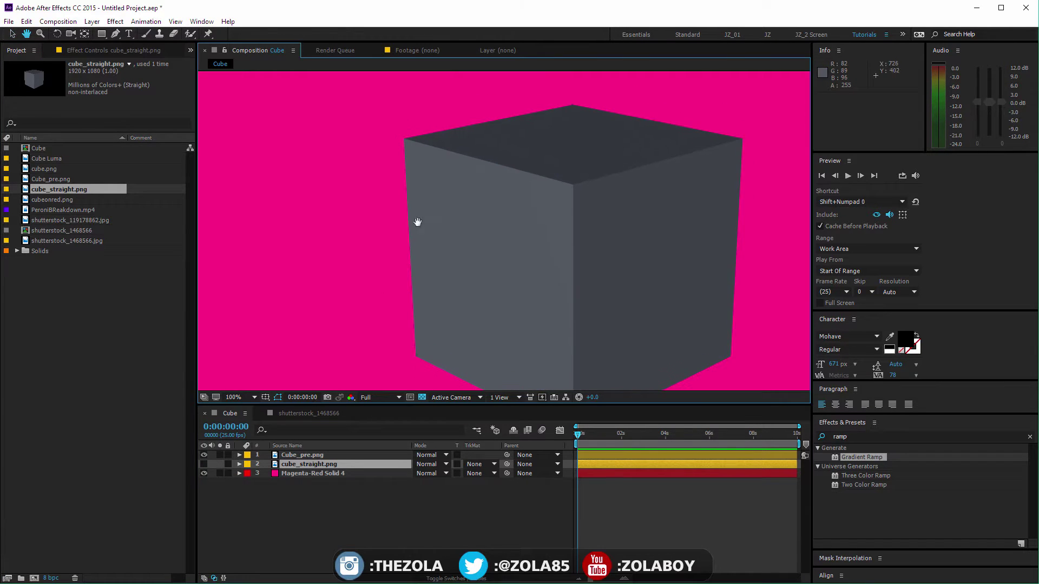
key(period)
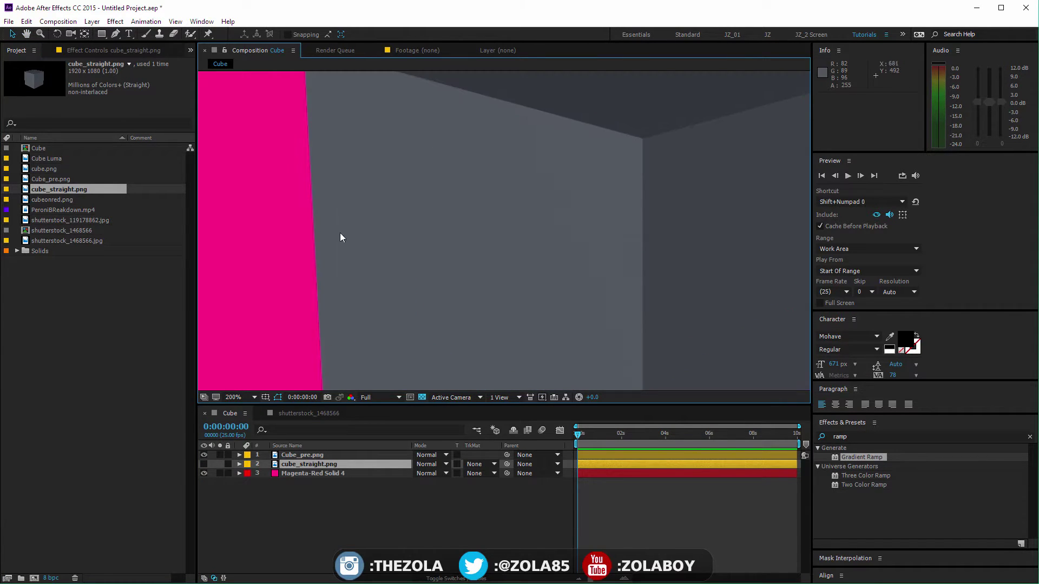
drag(339, 243, 400, 352)
Step: Recolour the background solid from magenta-red to dark olive green #475711 in Solid Settings
click(307, 473)
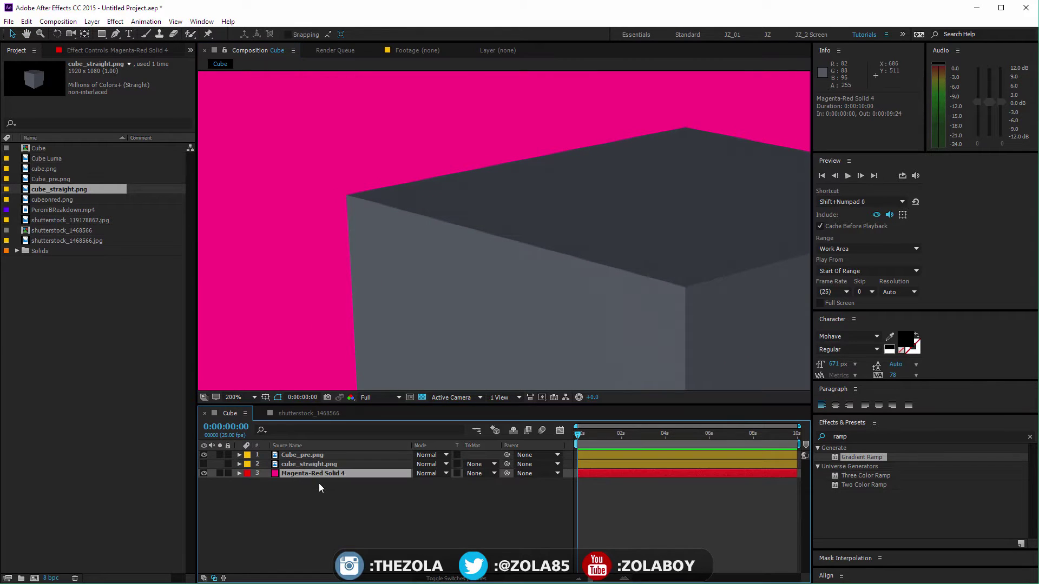
key(ctrl+shift+y)
click(466, 290)
key(Escape)
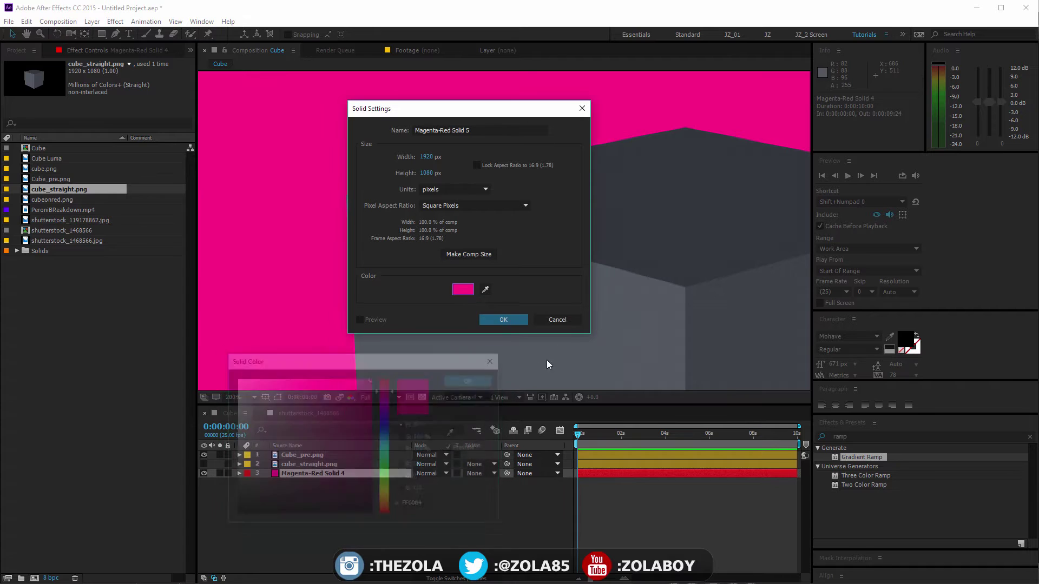
click(557, 319)
key(ctrl+shift+y)
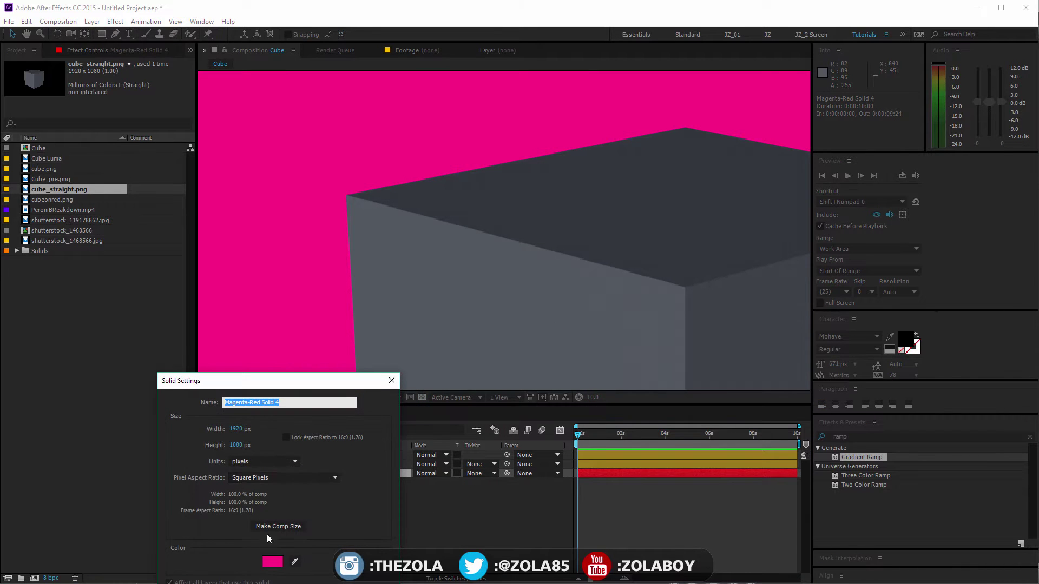
click(272, 561)
text(C6FF00)
drag(366, 459, 343, 468)
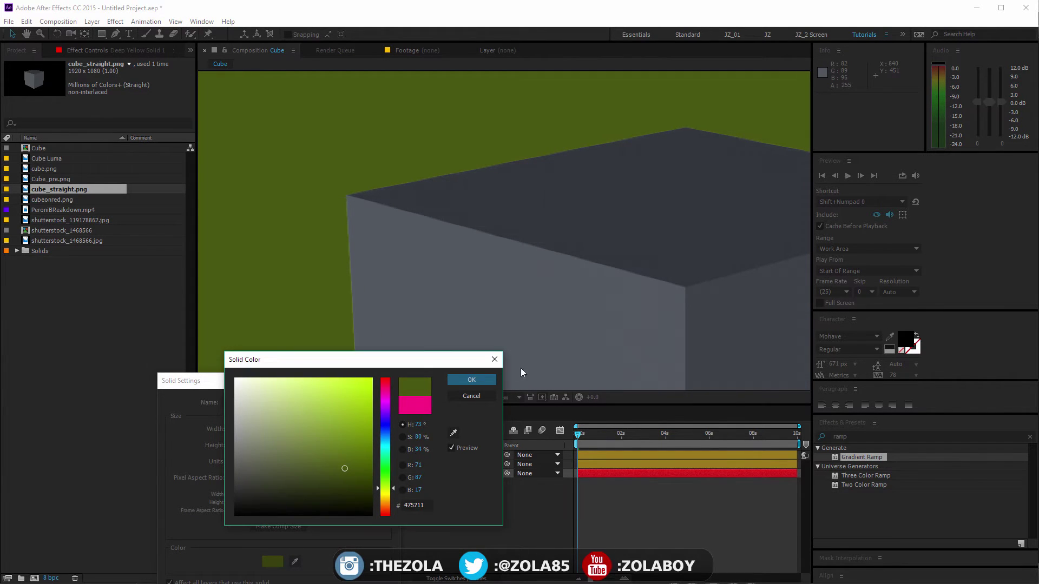
click(471, 380)
key(Return)
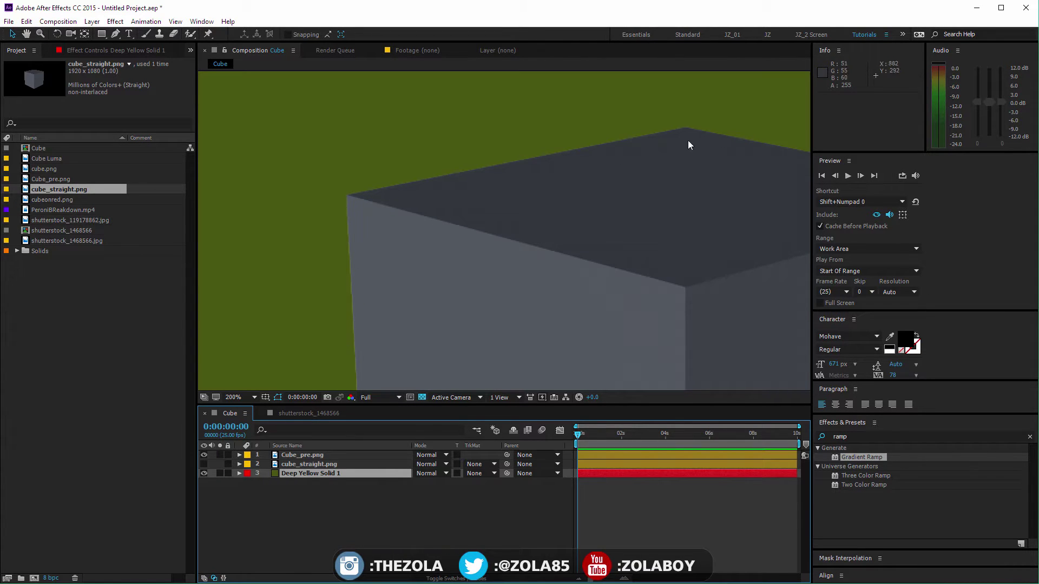
Step: Show cube_straight.png instead of Cube_pre.png and zoom out to the whole cube
click(203, 455)
click(203, 464)
key(comma)
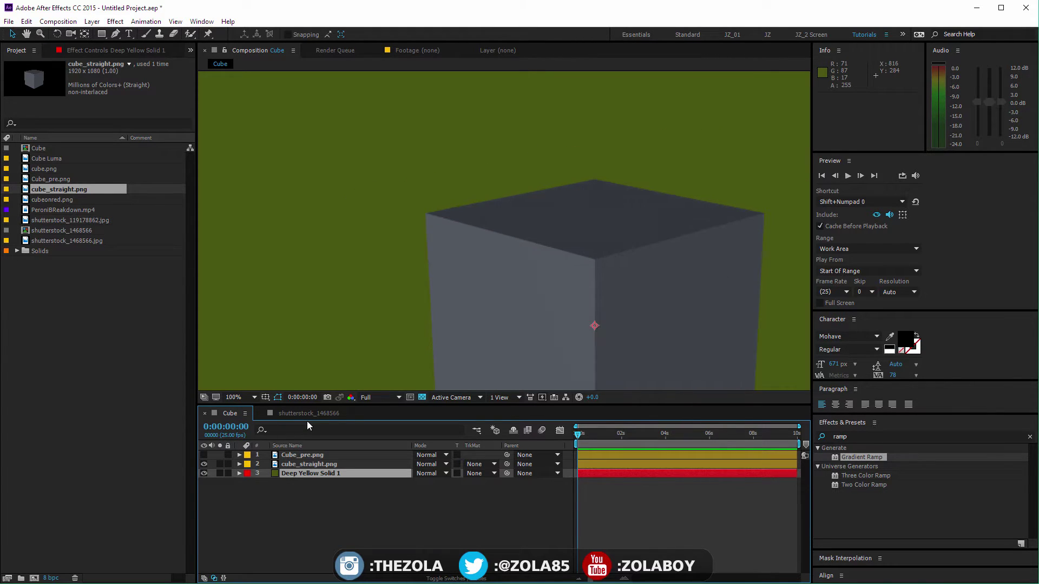
Step: Apply Simple Choker to Cube_pre.png with Choke Matte set to 1.00
click(203, 464)
click(204, 455)
click(848, 438)
text(simple c)
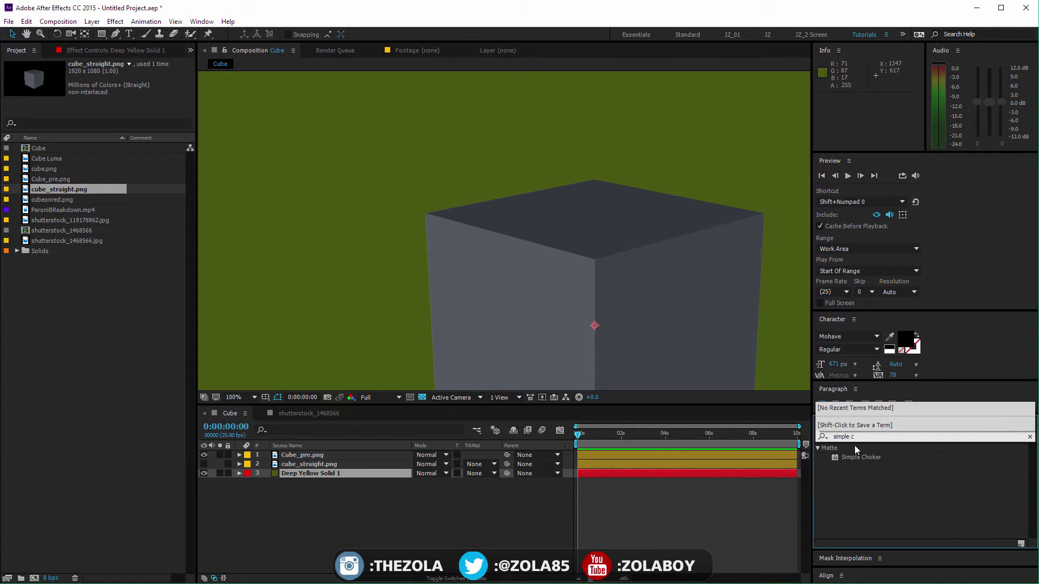
drag(858, 457, 295, 457)
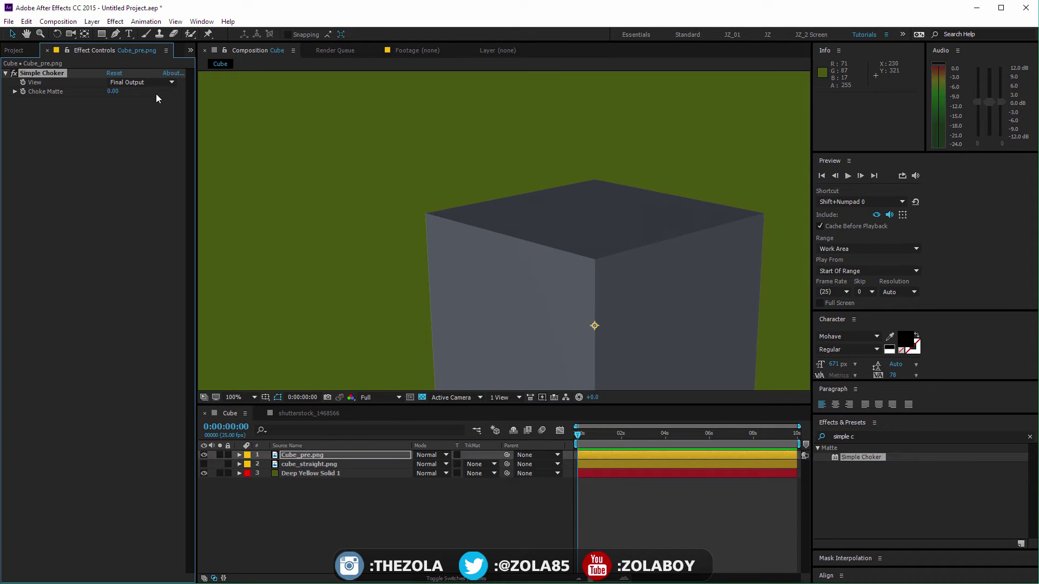
drag(113, 91, 178, 105)
click(116, 91)
text(1)
key(Return)
Step: Zoom in and compare the cube edges by toggling Cube_pre.png and cube_straight.png visibility
click(427, 536)
key(period)
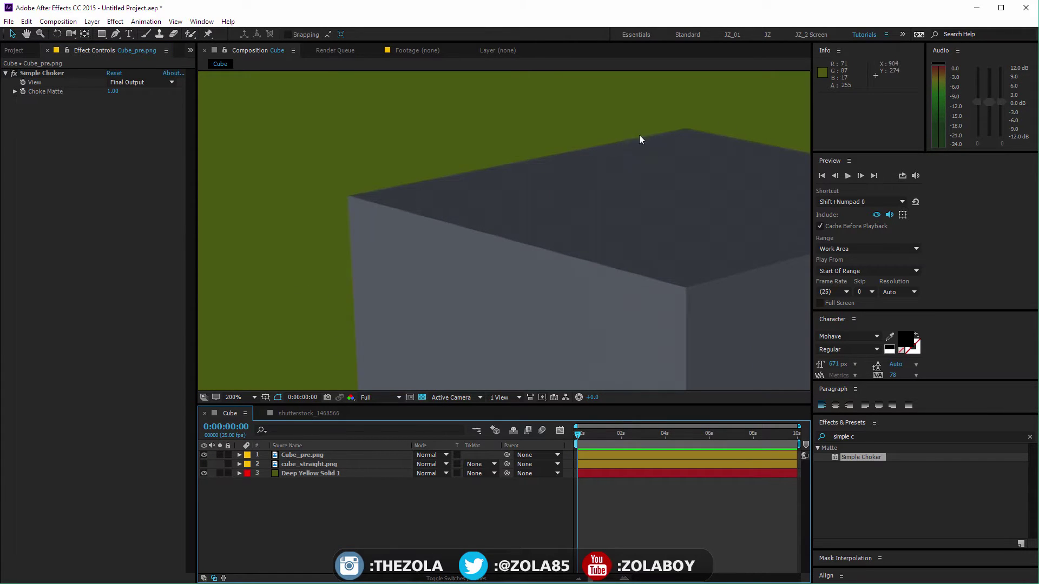
click(204, 455)
click(204, 465)
click(296, 463)
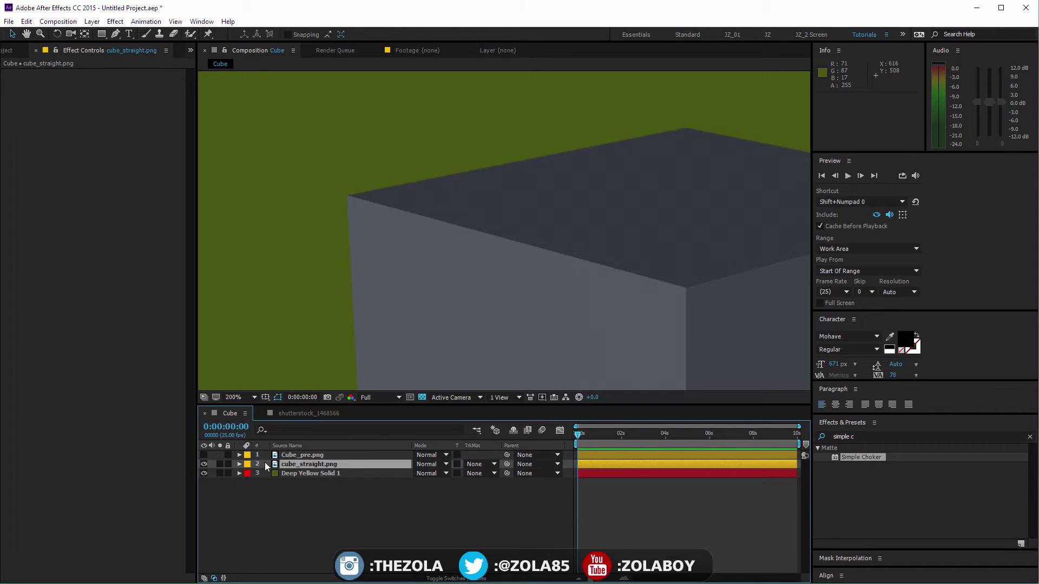
click(204, 464)
click(204, 455)
key(comma)
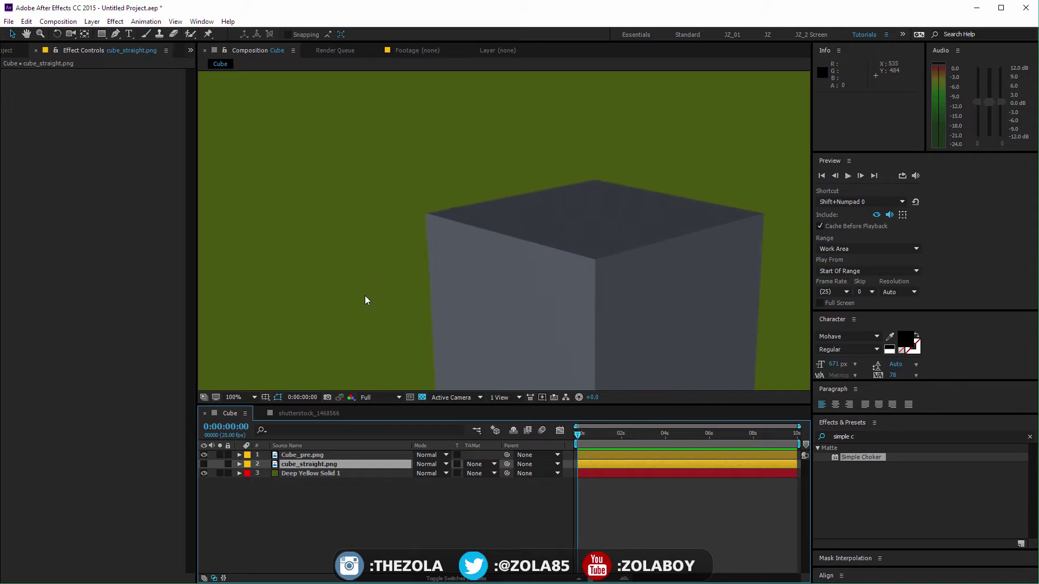
Step: Delete the Cube_pre.png layer and make cube_straight.png visible
click(299, 458)
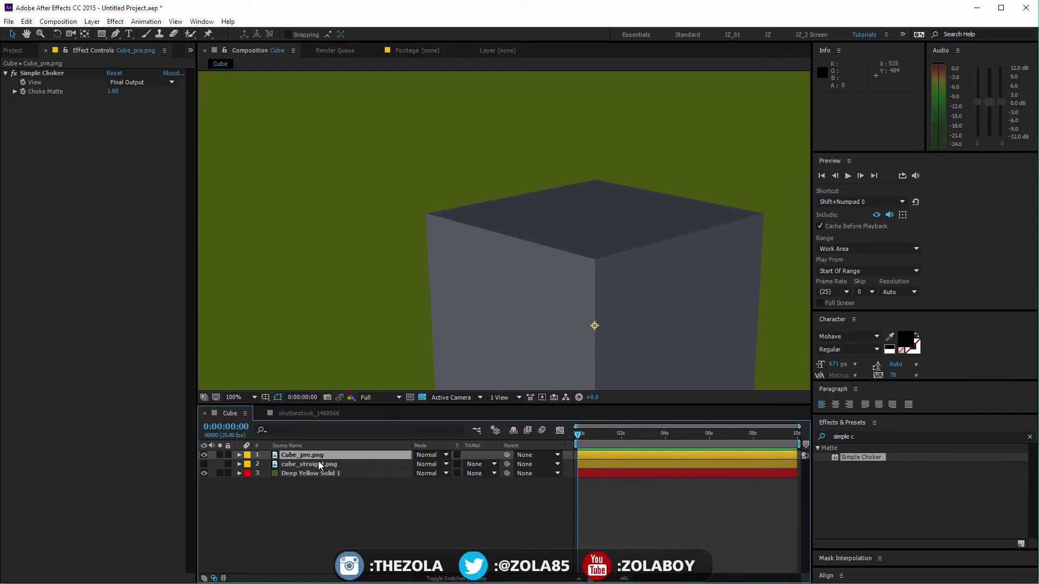
key(Delete)
click(204, 455)
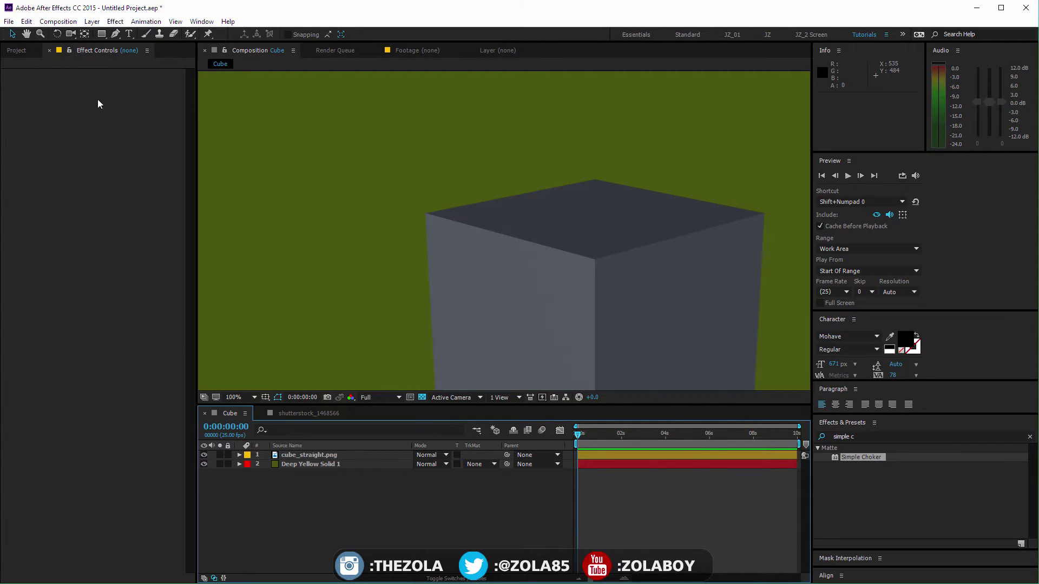
click(18, 53)
click(121, 309)
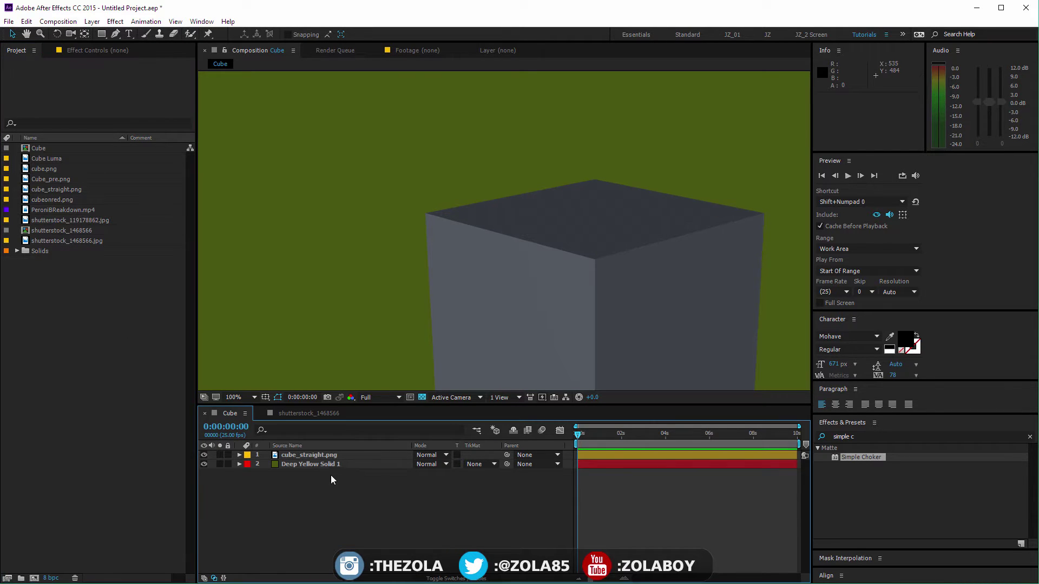
click(323, 456)
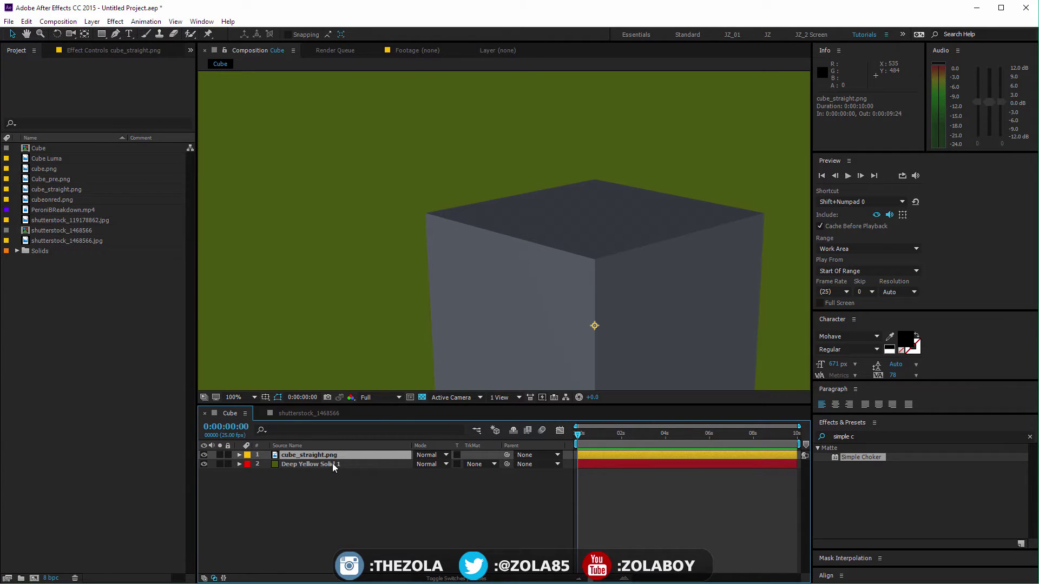
Step: Delete the cube and green solid layers, leaving the comp empty
shift+click(333, 463)
key(Delete)
key(comma)
key(comma)
key(comma)
key(comma)
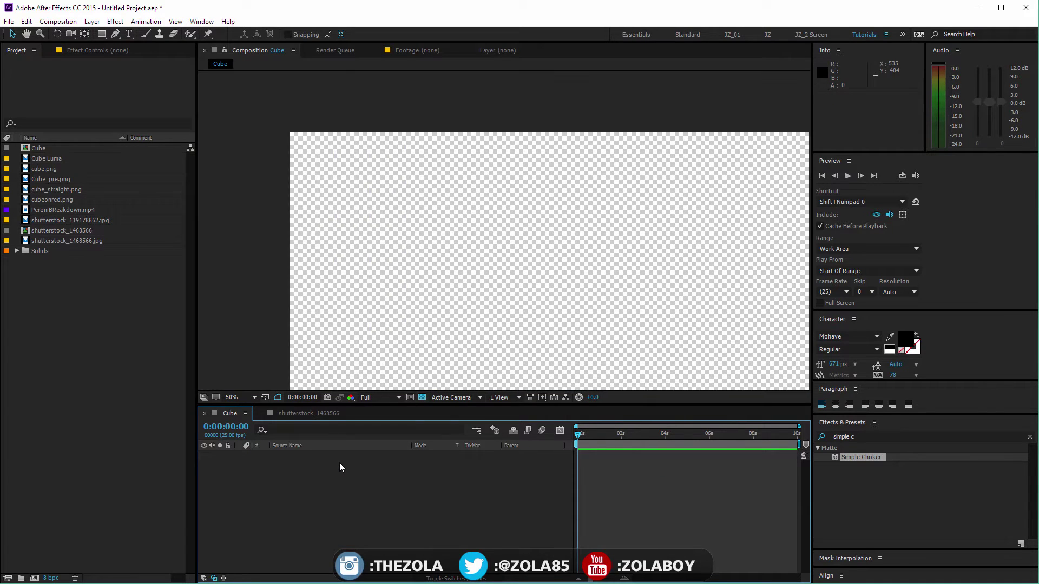
key(h)
scroll(459, 217, up, 1)
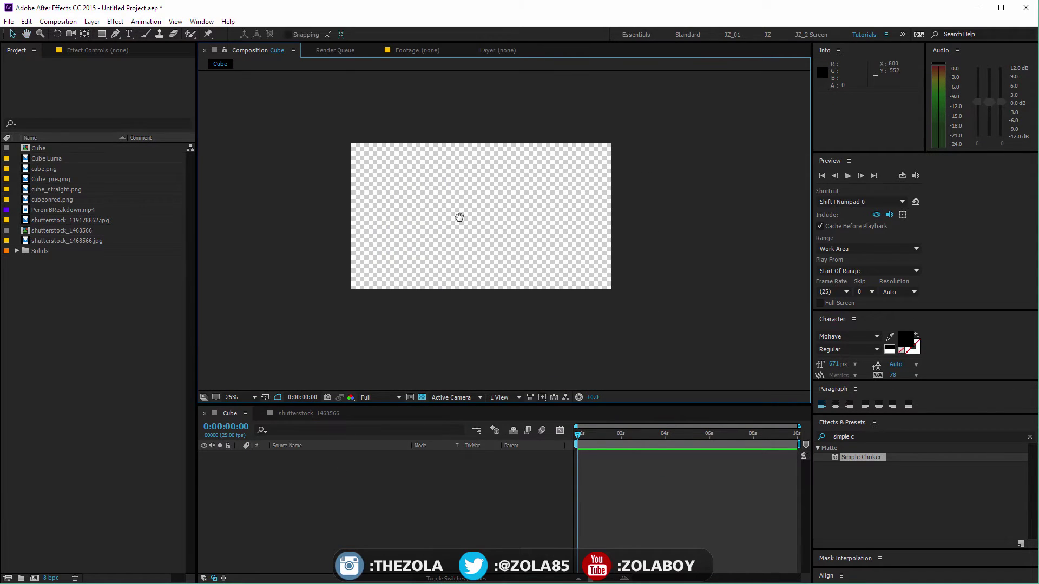
scroll(459, 217, up, 2)
drag(458, 215, 514, 234)
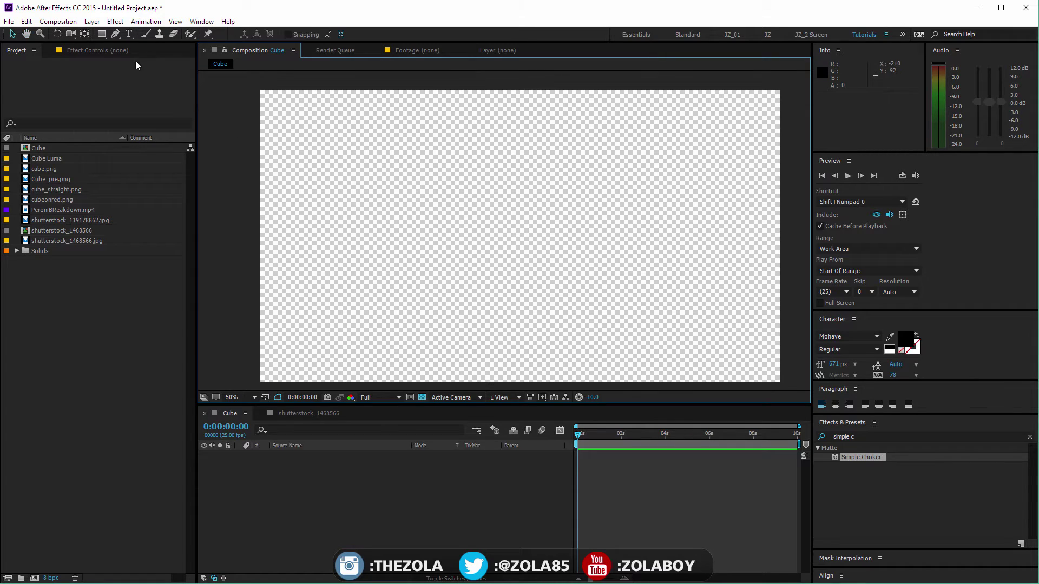
Step: Create a text layer reading "TEXT" in the Cube comp with Ctrl+T
key(ctrl+t)
click(386, 231)
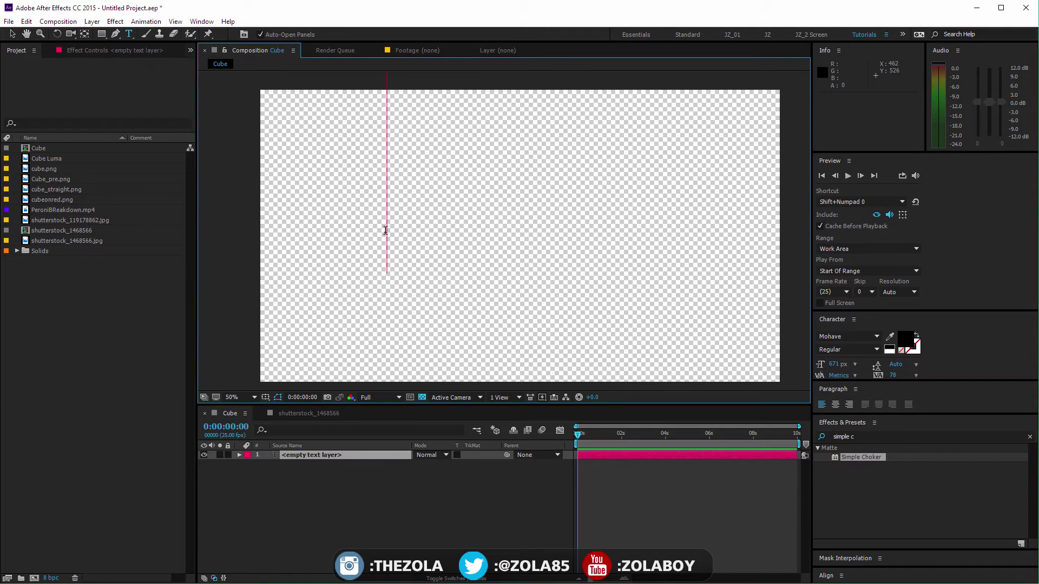
text(TEXT)
click(19, 50)
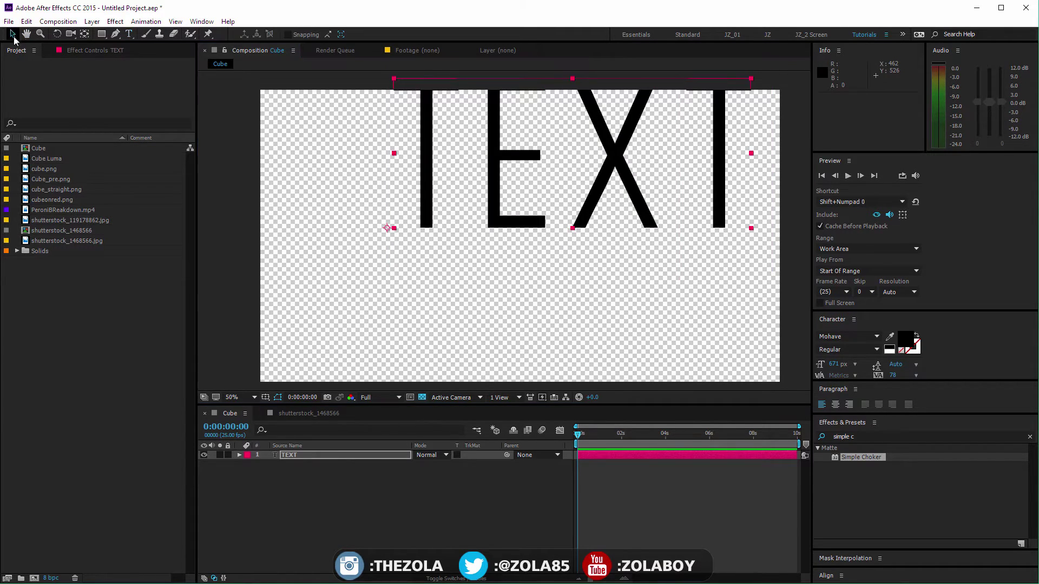
drag(537, 165, 493, 253)
Step: Centre the TEXT anchor point and layer in the comp, and scale it to 117%
key(s)
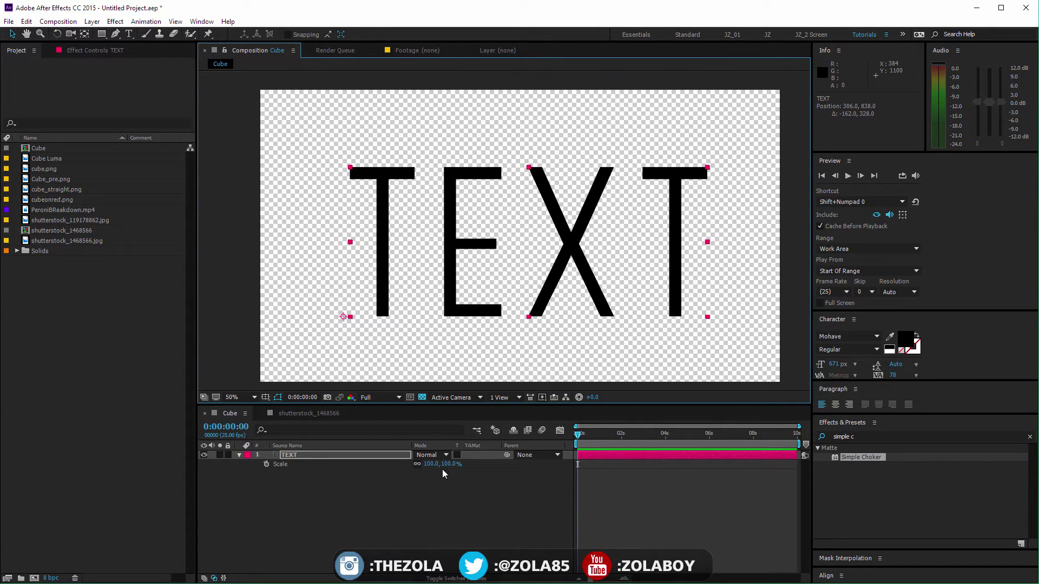
key(ctrl+alt+Home)
key(ctrl+Home)
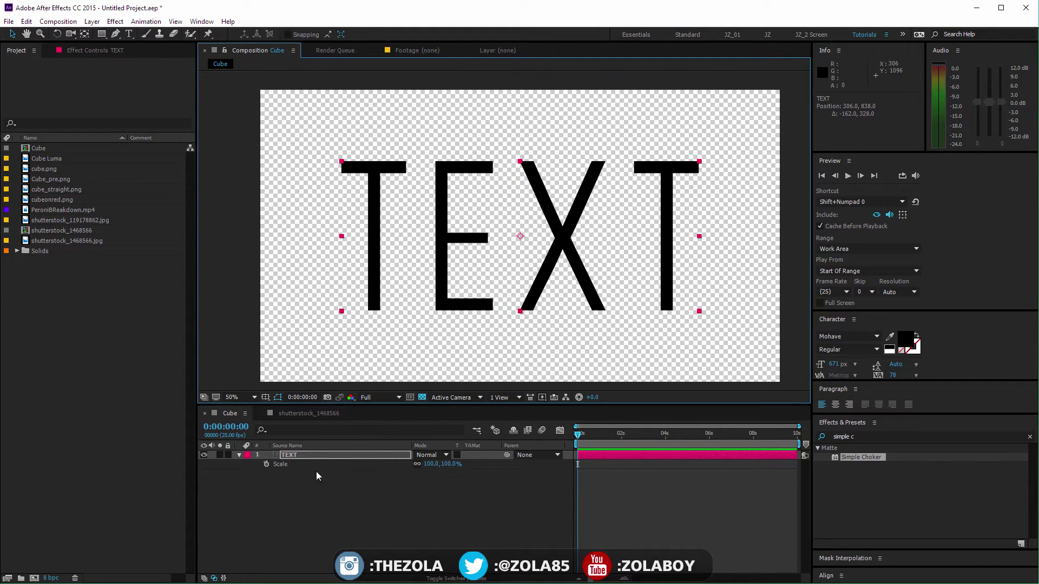
drag(439, 463, 476, 464)
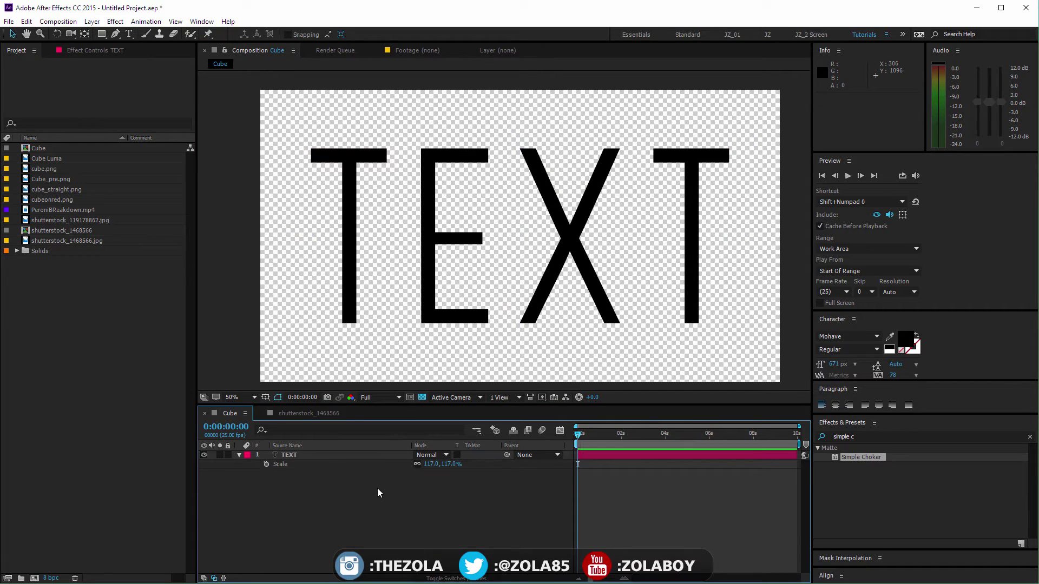
Step: Add the stormy clouds image shutterstock_119178862.jpg to the comp and shift it to show more clouds
click(50, 169)
click(62, 189)
click(70, 210)
click(69, 220)
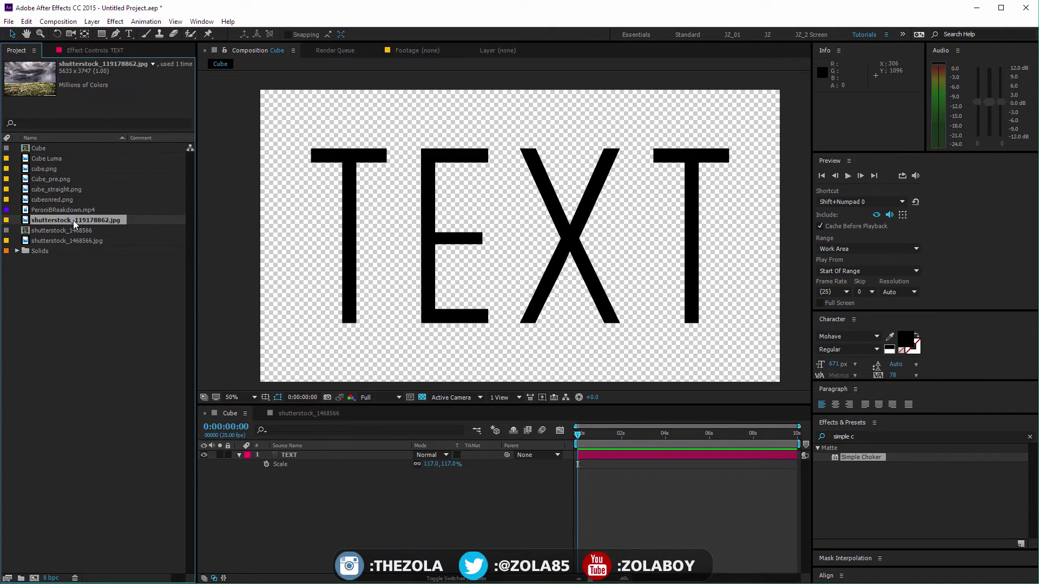
drag(71, 218, 525, 250)
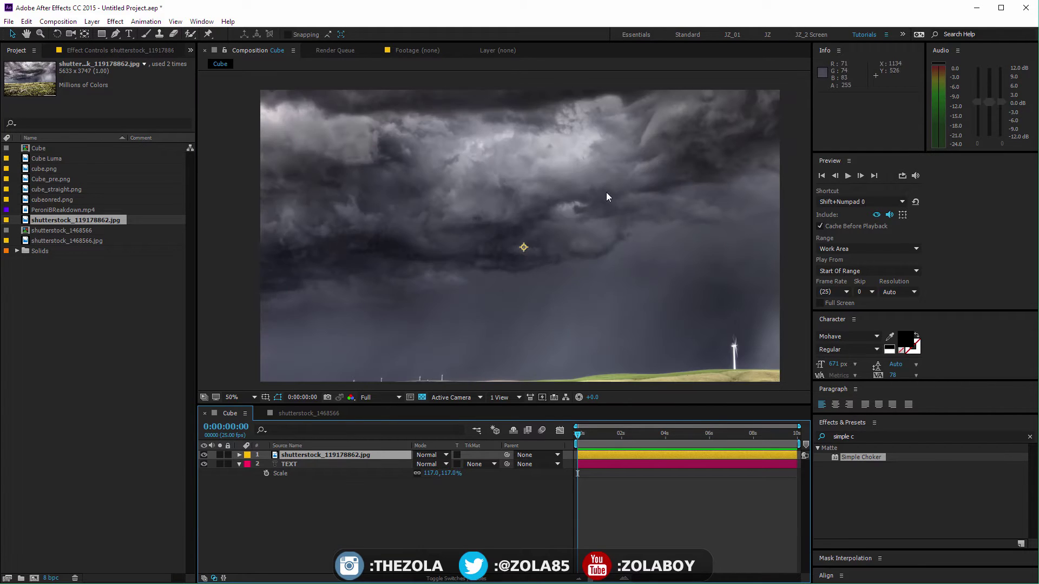
drag(624, 177, 685, 308)
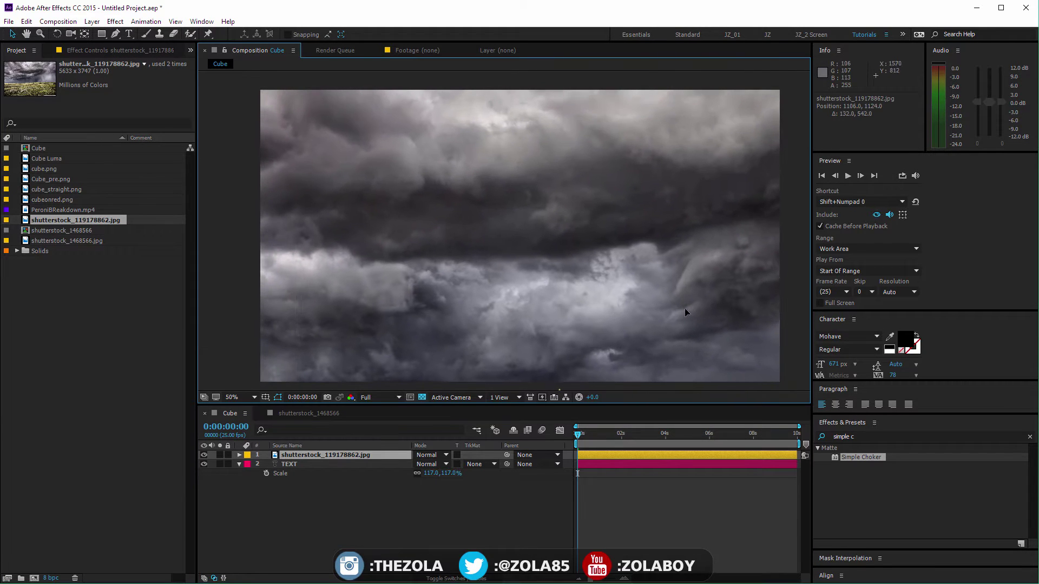
Step: Enable Preserve Underlying Transparency so clouds fill TEXT, then add shutterstock_1468566.jpg on top
click(456, 455)
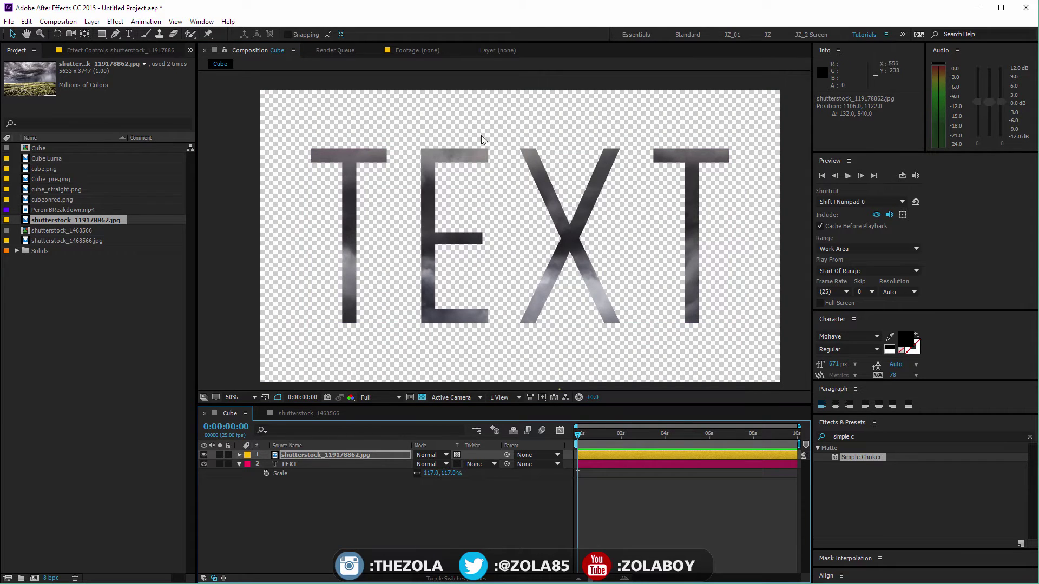
click(287, 464)
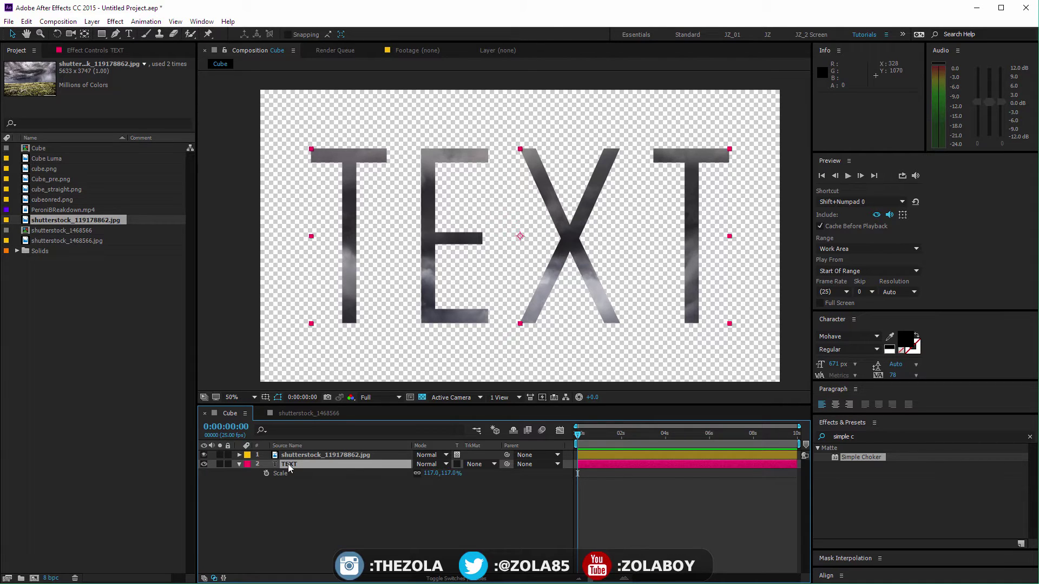
key(Return)
click(316, 454)
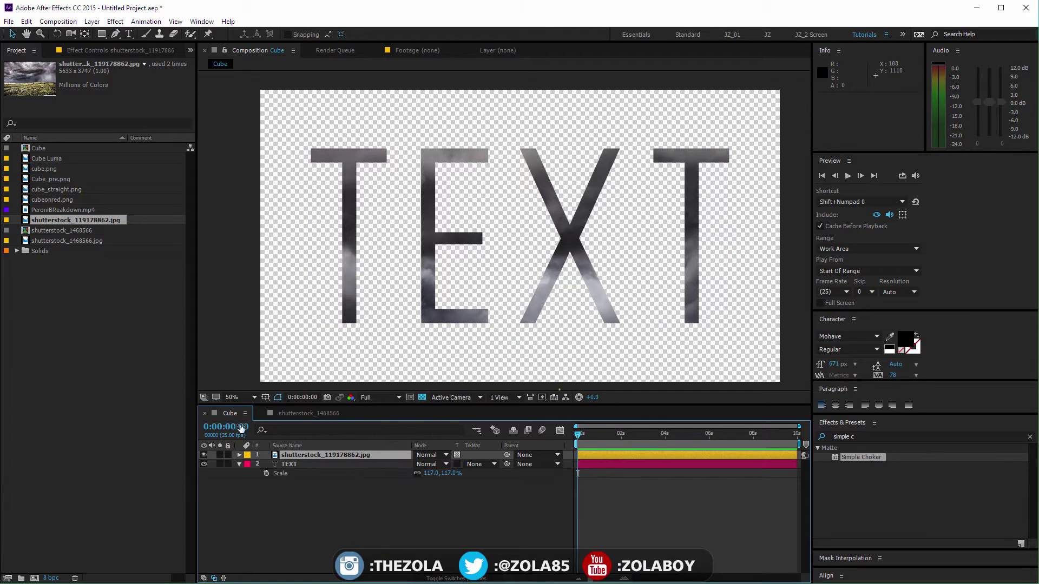
click(309, 464)
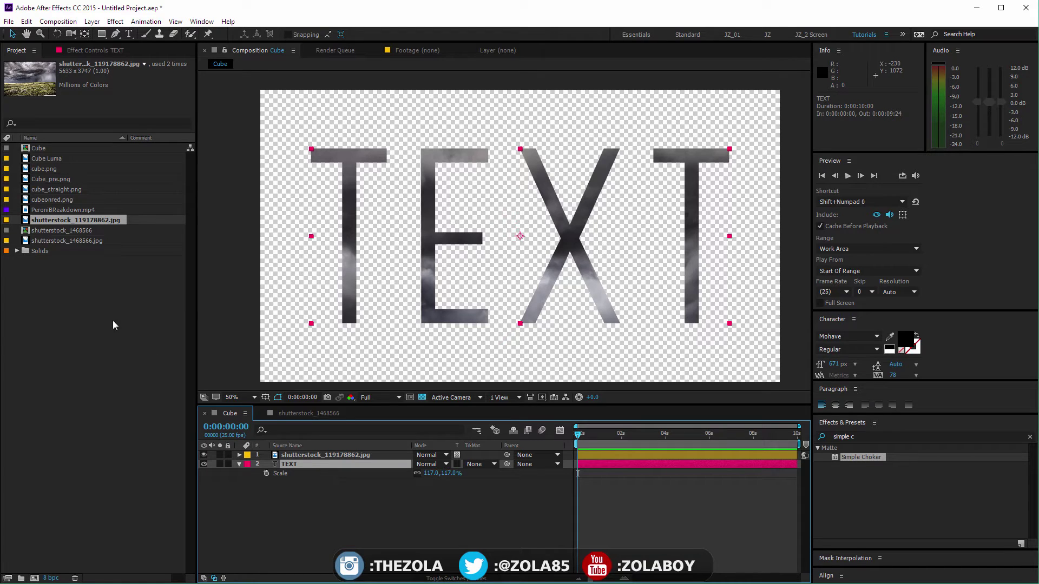
drag(67, 242, 602, 290)
Step: Clip the castle photo to the TEXT letters, set its blend mode to Add, and reposition it
drag(543, 201, 449, 105)
click(456, 455)
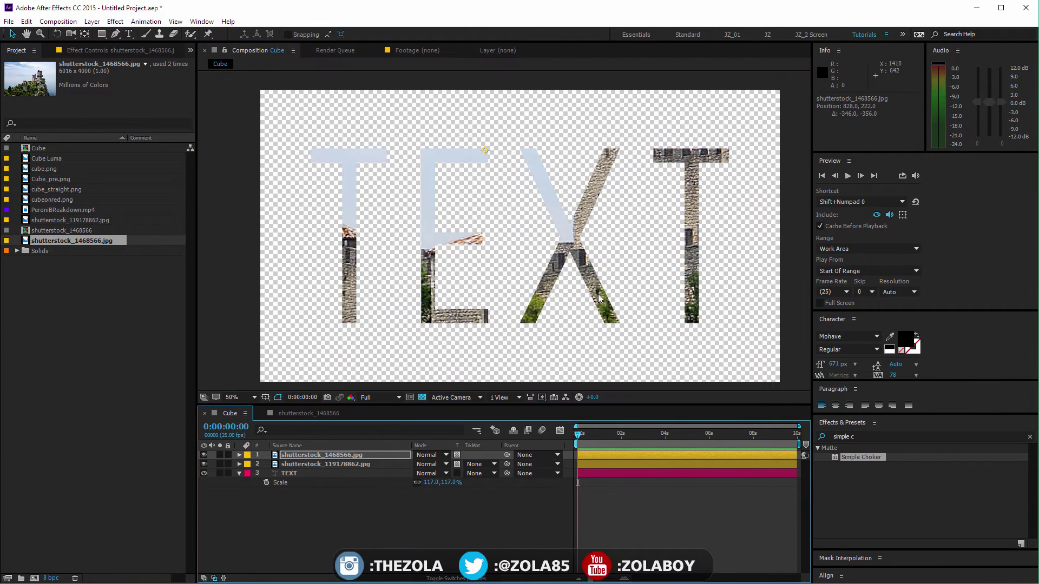
drag(499, 283, 471, 281)
click(432, 455)
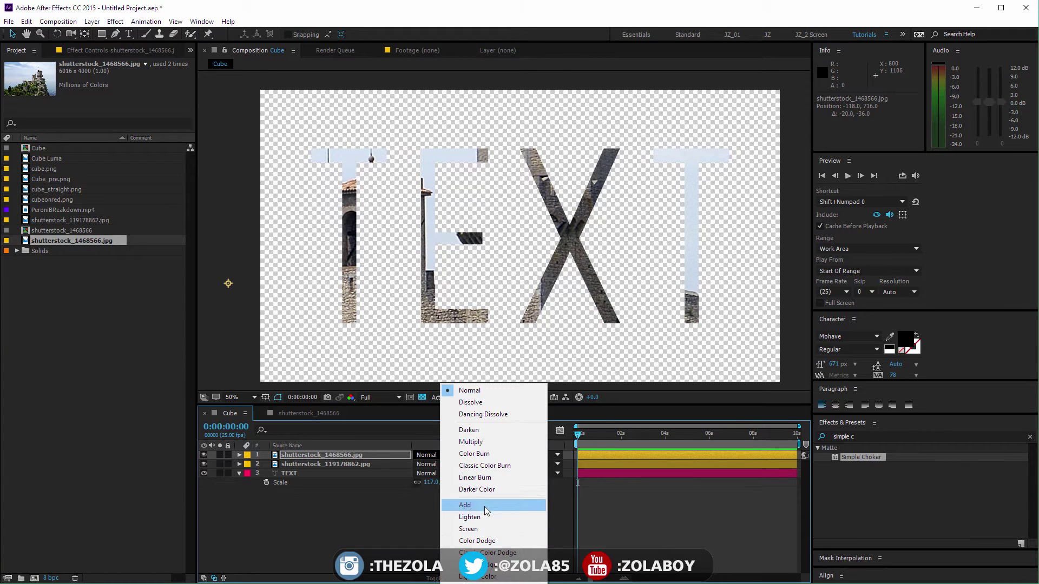
click(465, 505)
drag(601, 242, 638, 249)
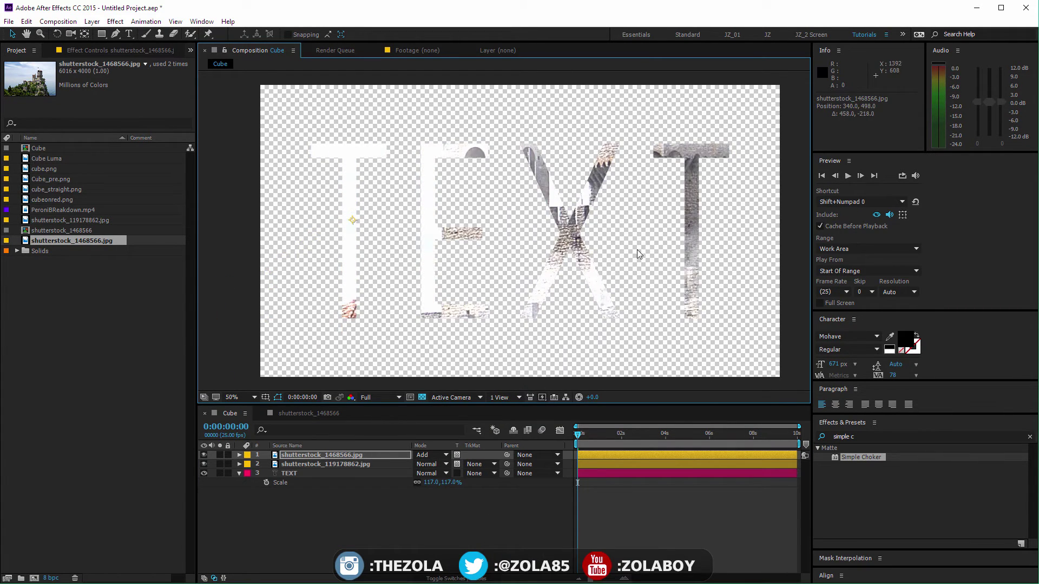
Step: Turn off Preserve Underlying Transparency on both photo layers and select the storm-cloud layer
ctrl+click(357, 463)
ctrl+click(338, 474)
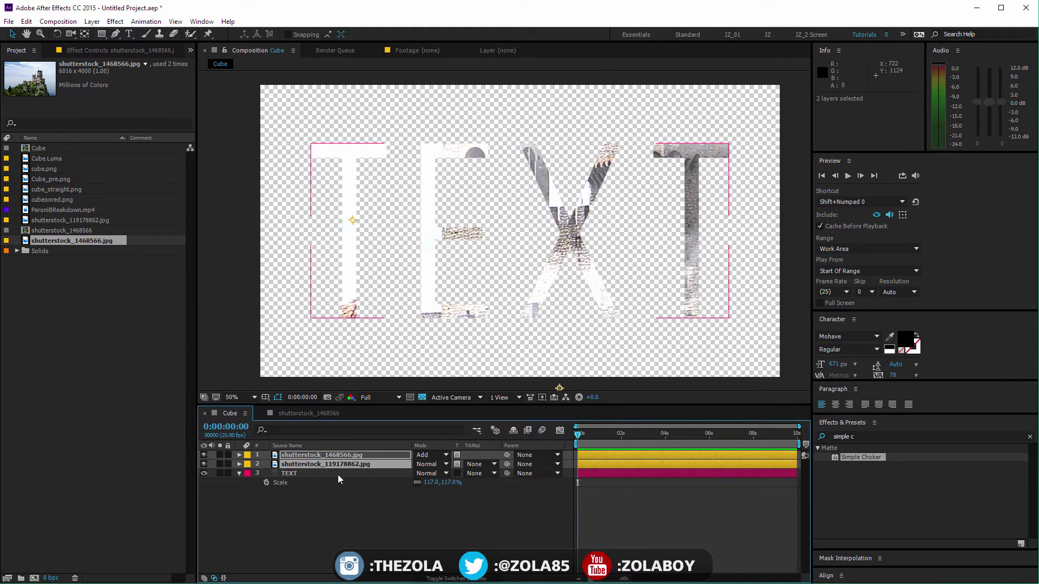
click(284, 474)
click(325, 510)
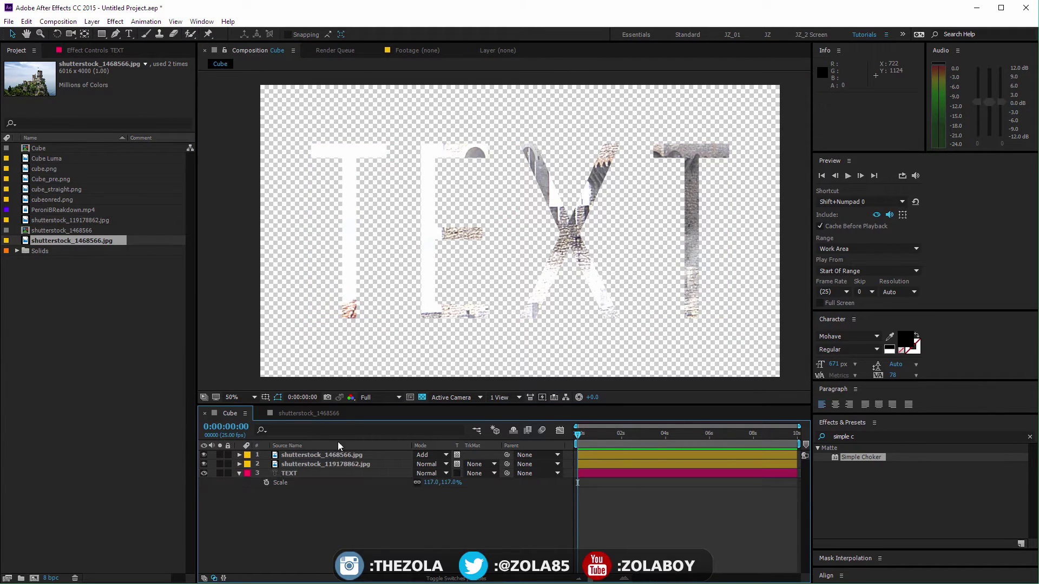
drag(456, 454, 457, 472)
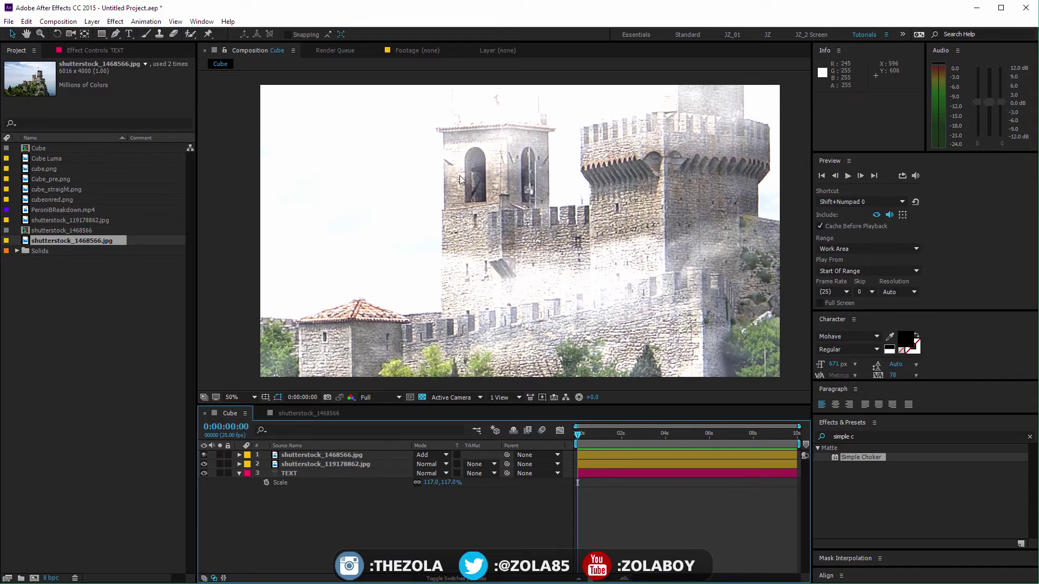
click(303, 464)
Step: Delete the castle and cloud photo layers and then the TEXT layer
ctrl+click(302, 459)
key(Delete)
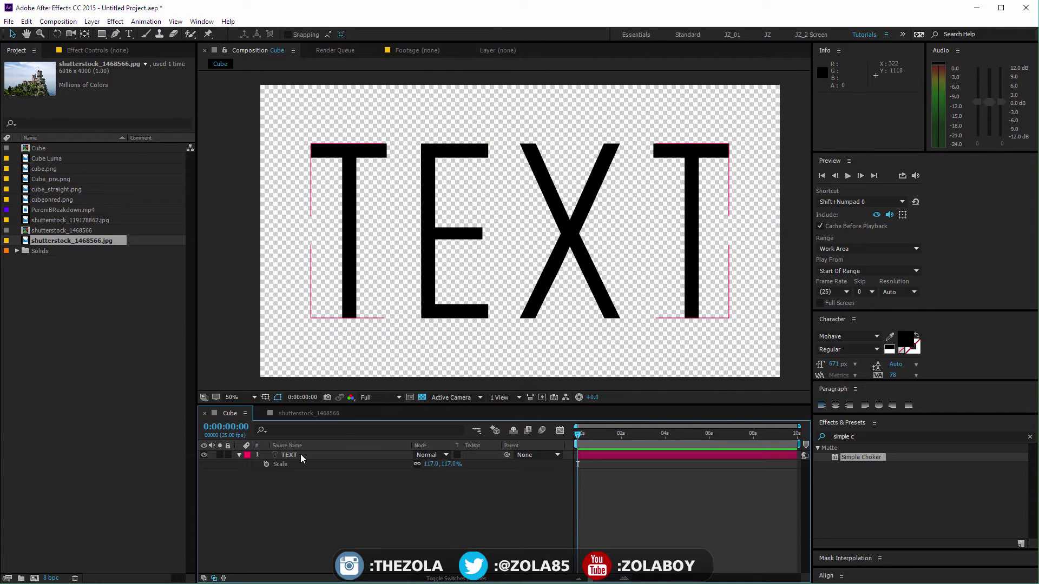
key(Delete)
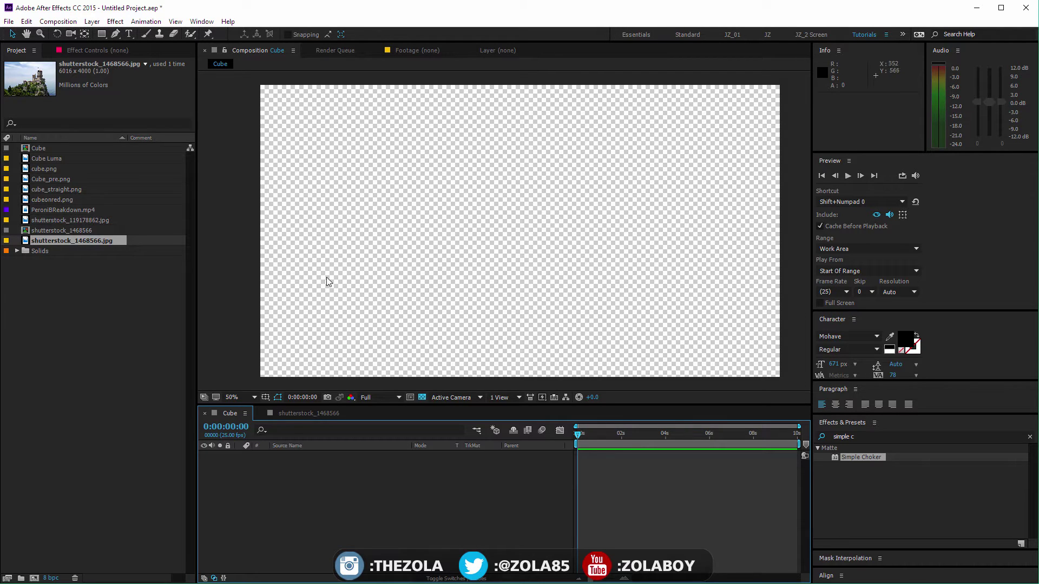
Step: Glance at the shutterstock_1468566 comp, return to Cube, and select PeroniBReakdown.mp4
click(299, 413)
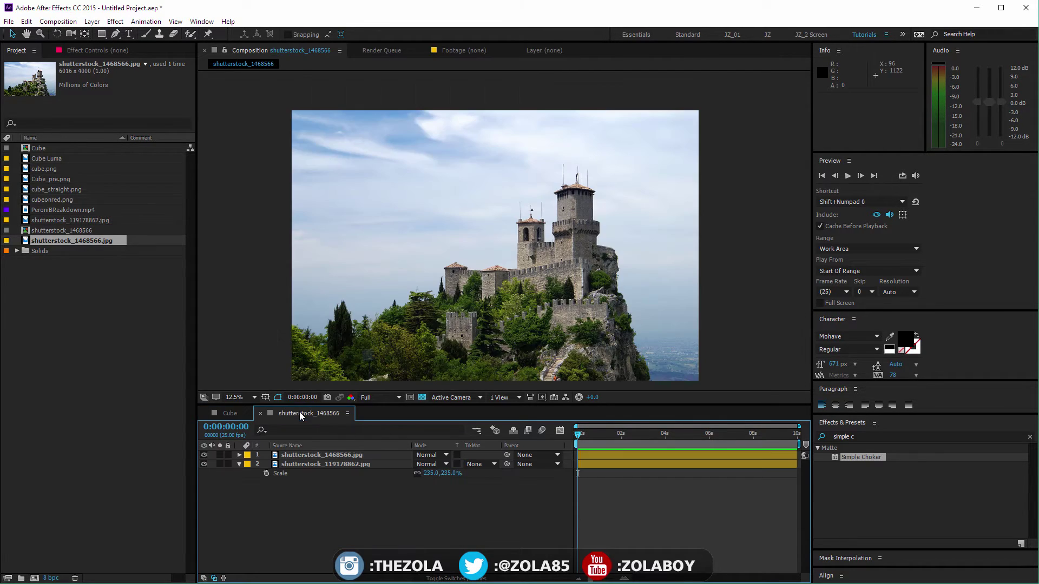
click(238, 413)
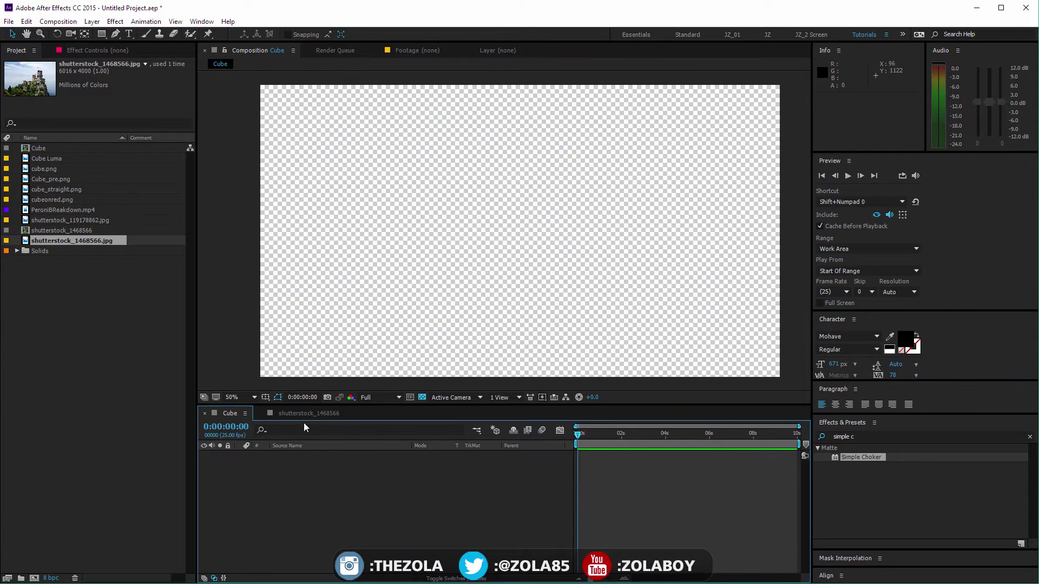
click(73, 209)
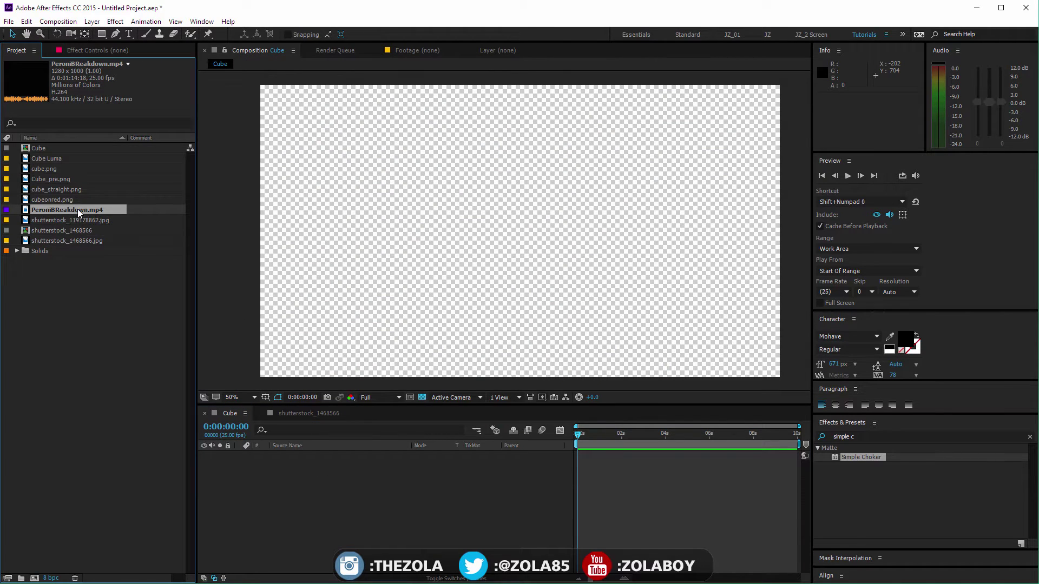
Step: Open PeroniBReakdown.mp4 in the Footage viewer, scrub to later shots, and inspect it at 100%
double_click(77, 210)
drag(283, 375, 594, 349)
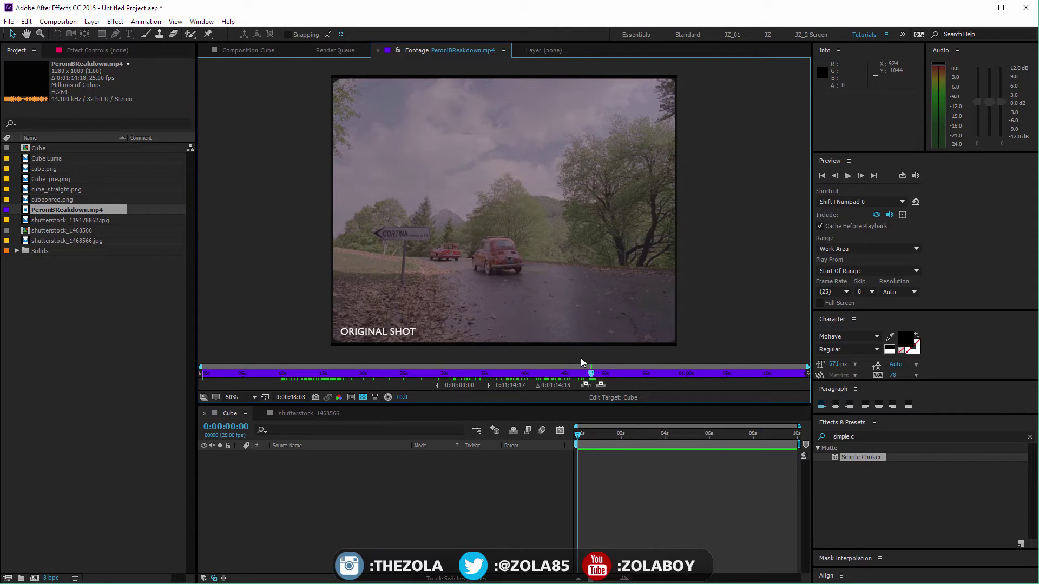
key(slash)
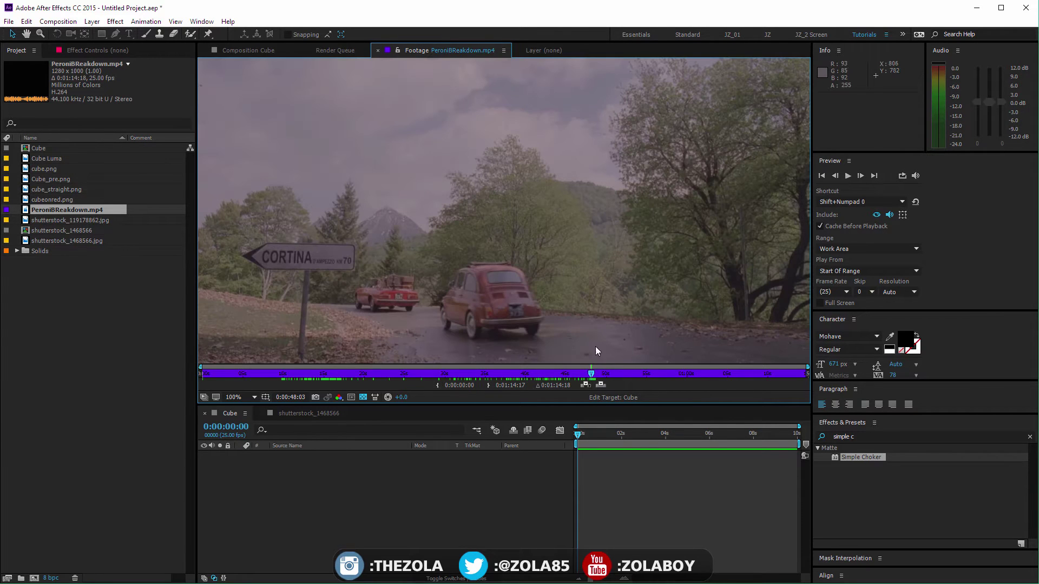
drag(591, 269, 580, 285)
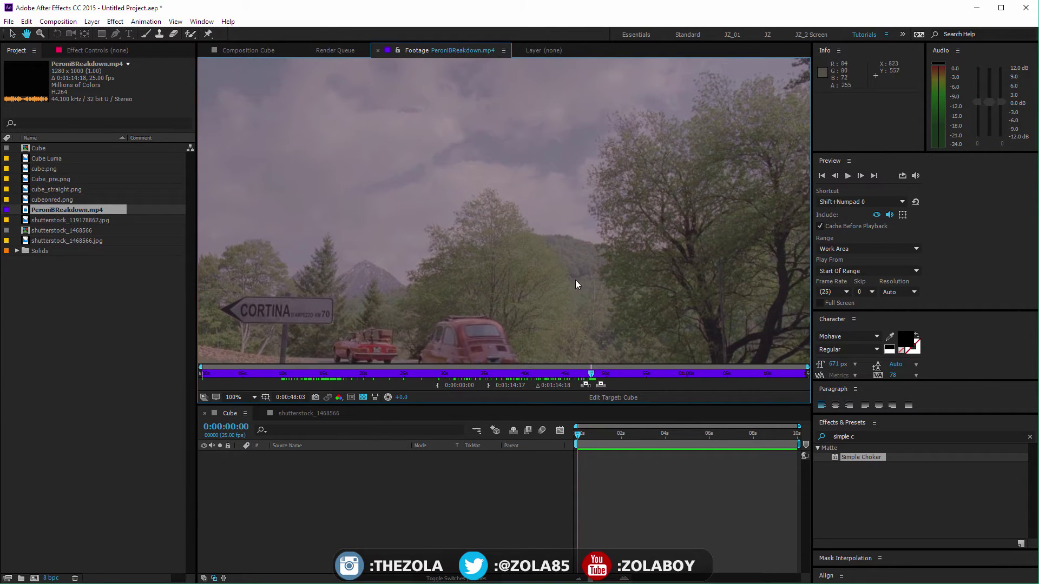
key(v)
drag(592, 373, 627, 375)
key(comma)
key(slash)
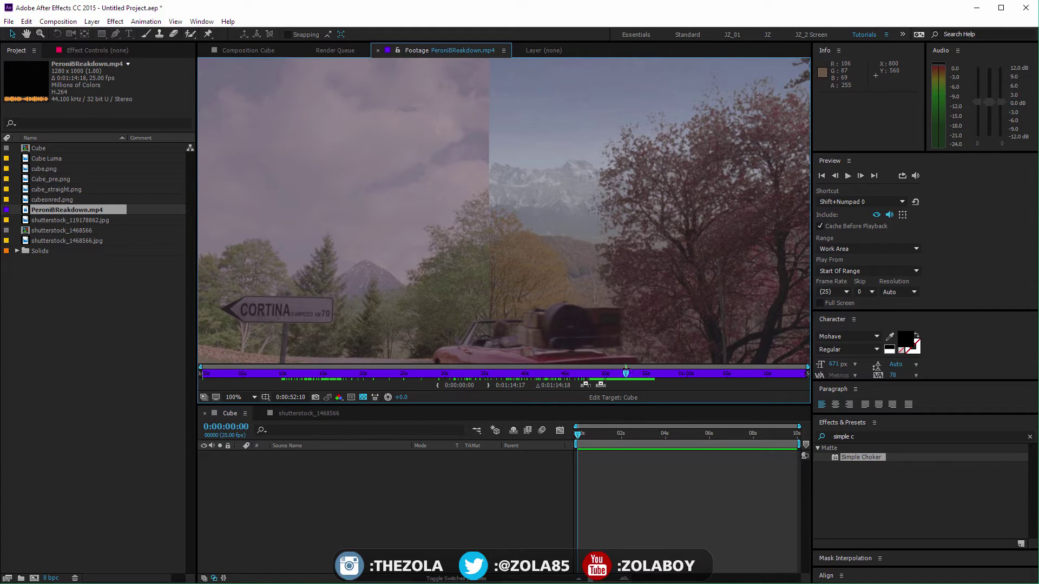
mouse_move(625, 373)
mouse_down()
mouse_move(635, 374)
mouse_move(622, 374)
mouse_up()
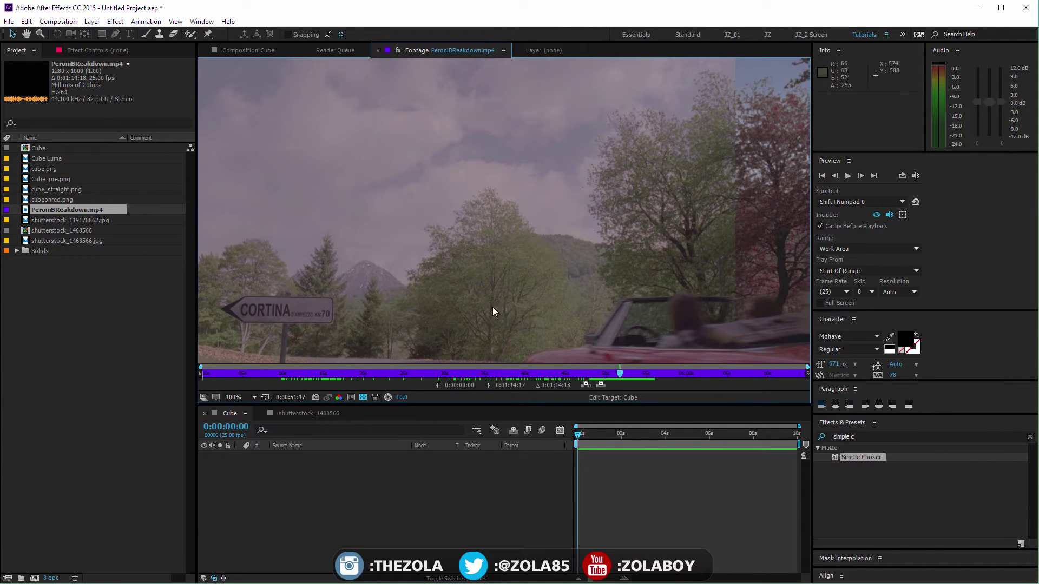
drag(621, 373, 632, 371)
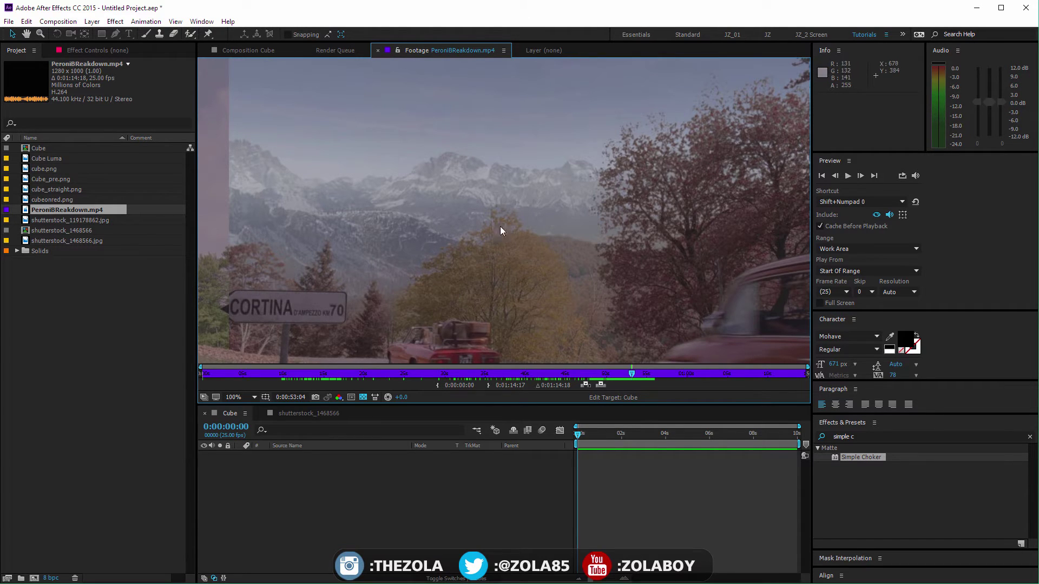
mouse_move(632, 374)
mouse_down()
mouse_move(616, 374)
mouse_move(635, 374)
mouse_up()
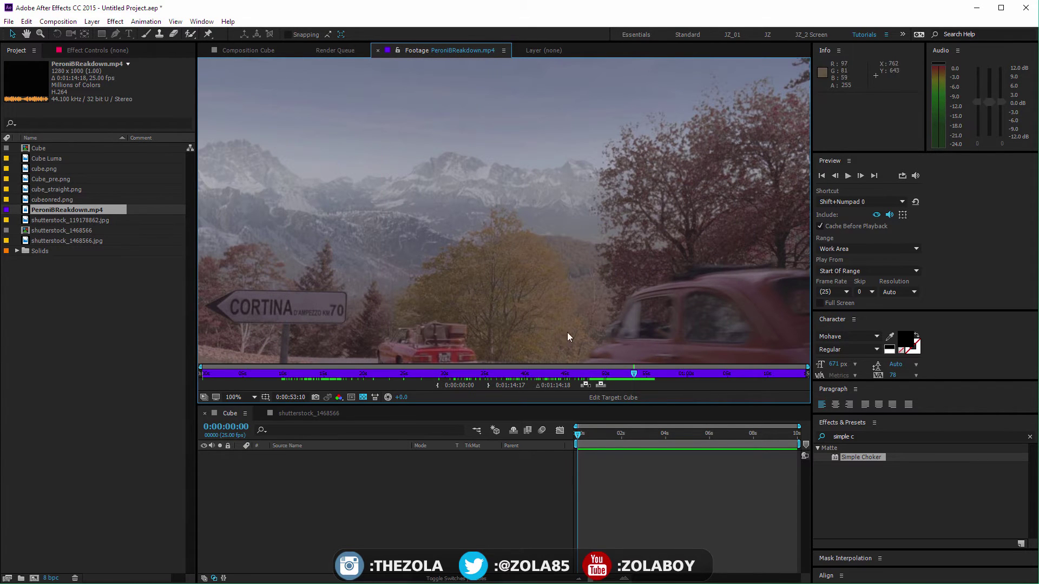
key(space)
drag(648, 378, 603, 375)
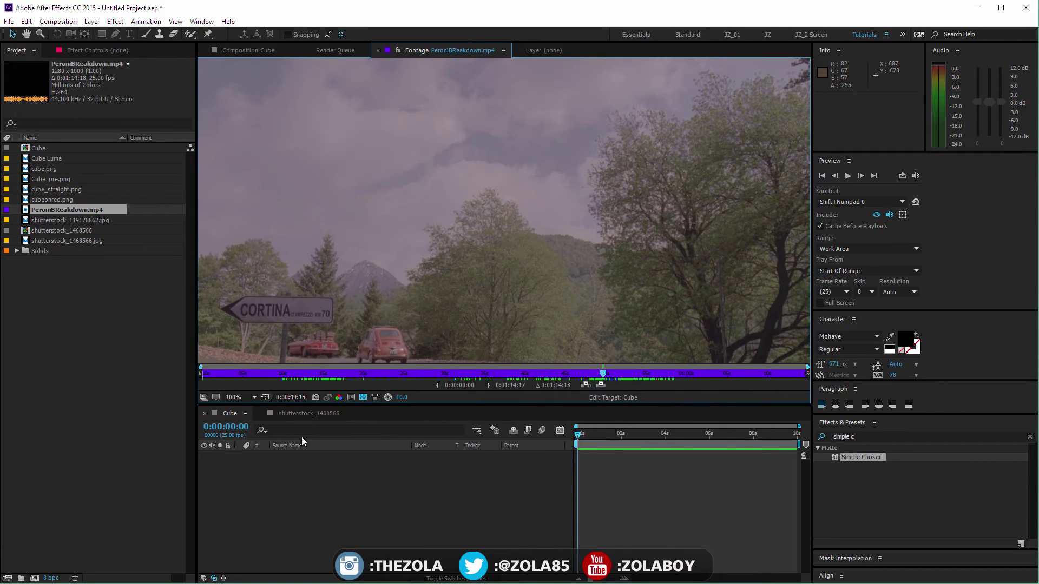
Step: Switch to the shutterstock_1468566 comp and briefly solo the storm-cloud layer to check it
click(303, 414)
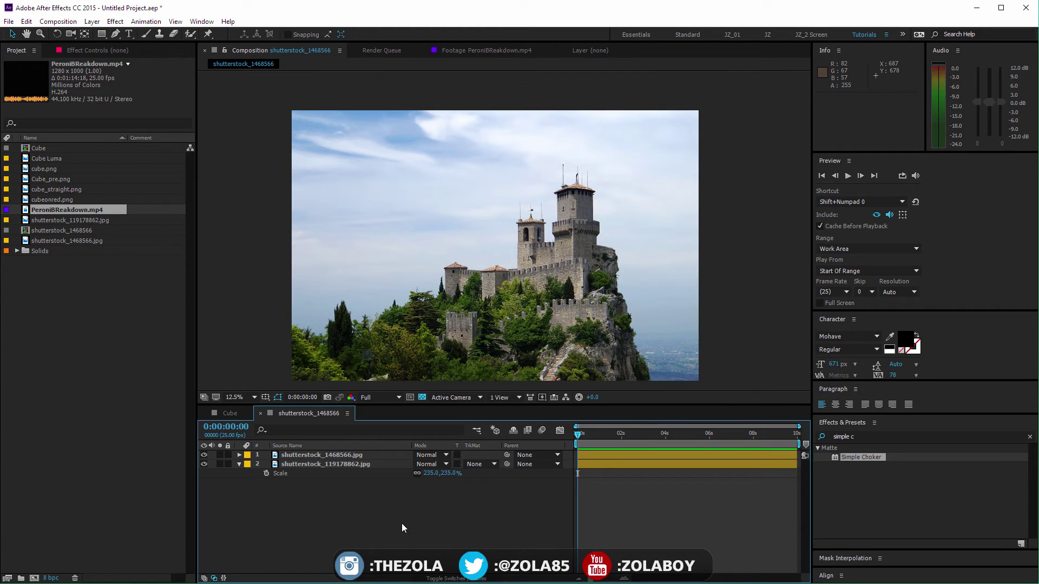
click(220, 464)
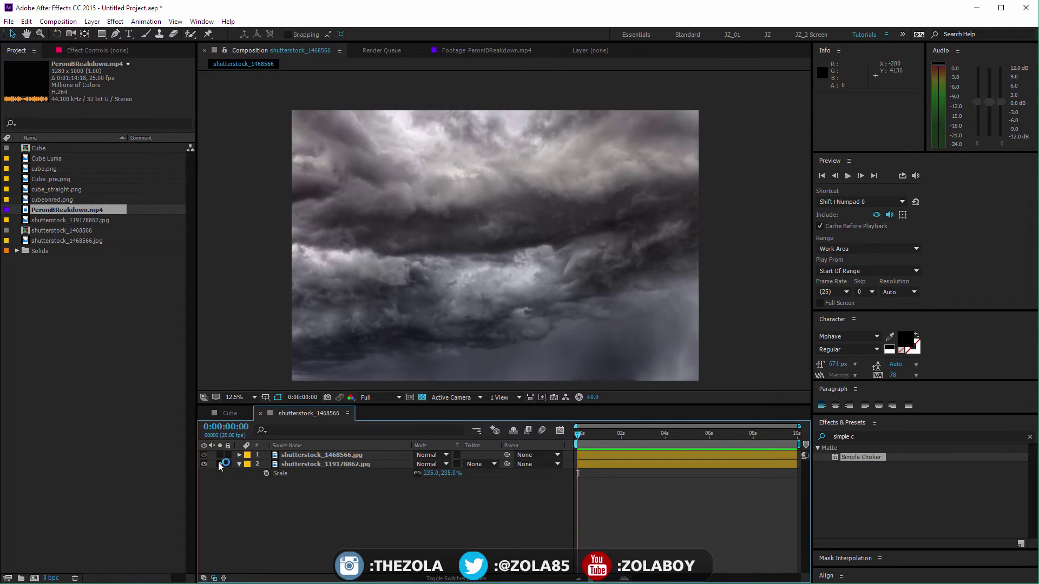
click(220, 464)
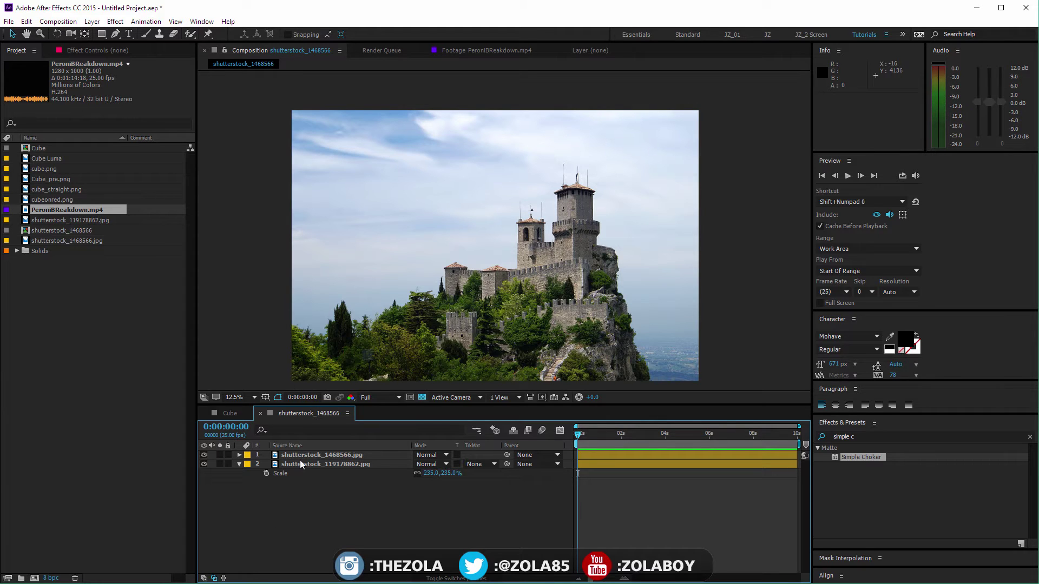
Step: Select the castle and storm-cloud layers in turn to inspect them
click(320, 455)
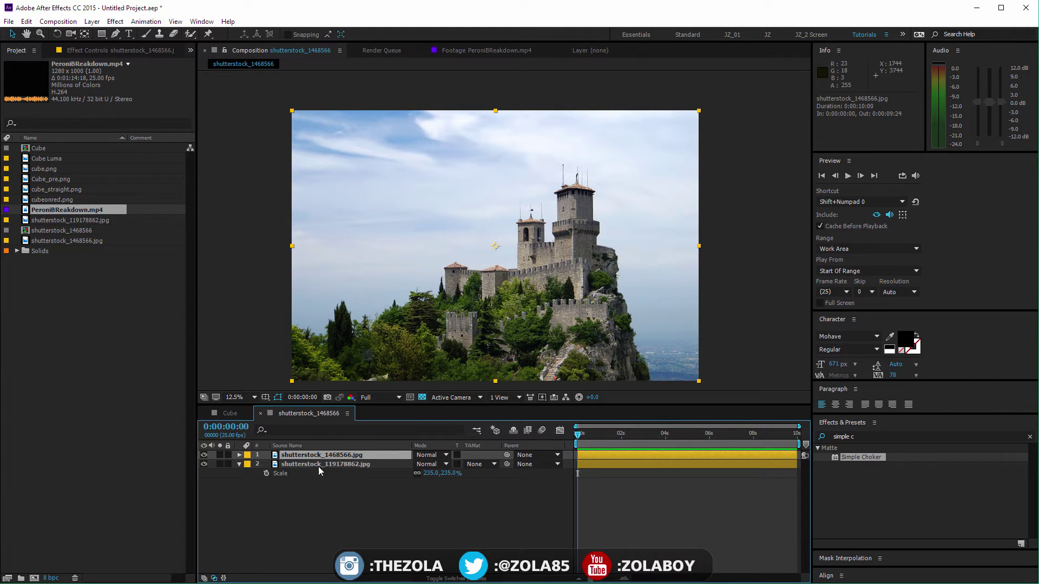
click(318, 479)
click(329, 464)
click(520, 338)
click(382, 536)
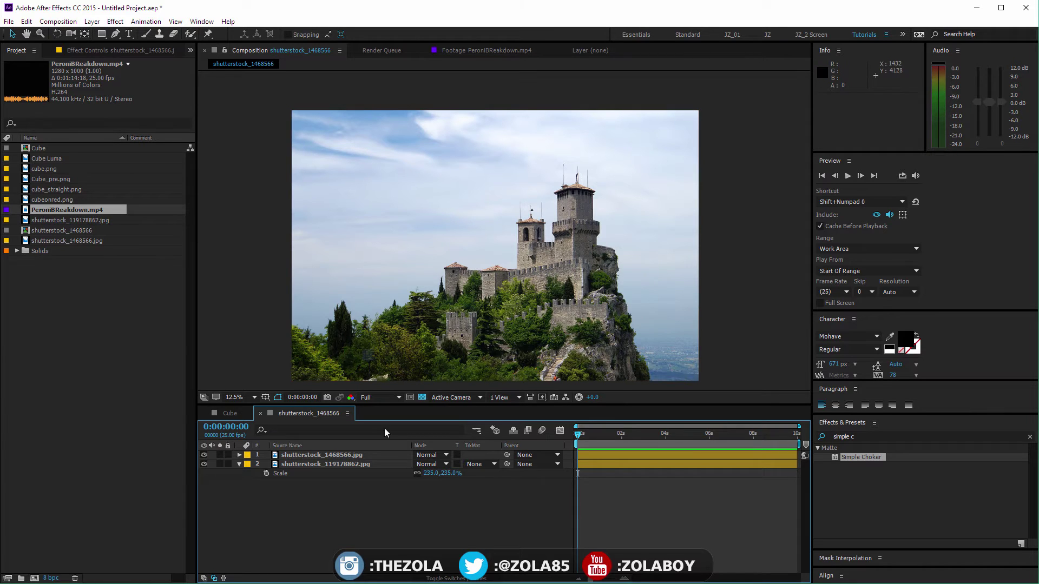
Step: Zoom in on the castle's trees, try a Pen-tool mask on the left tree, then undo it
key(period)
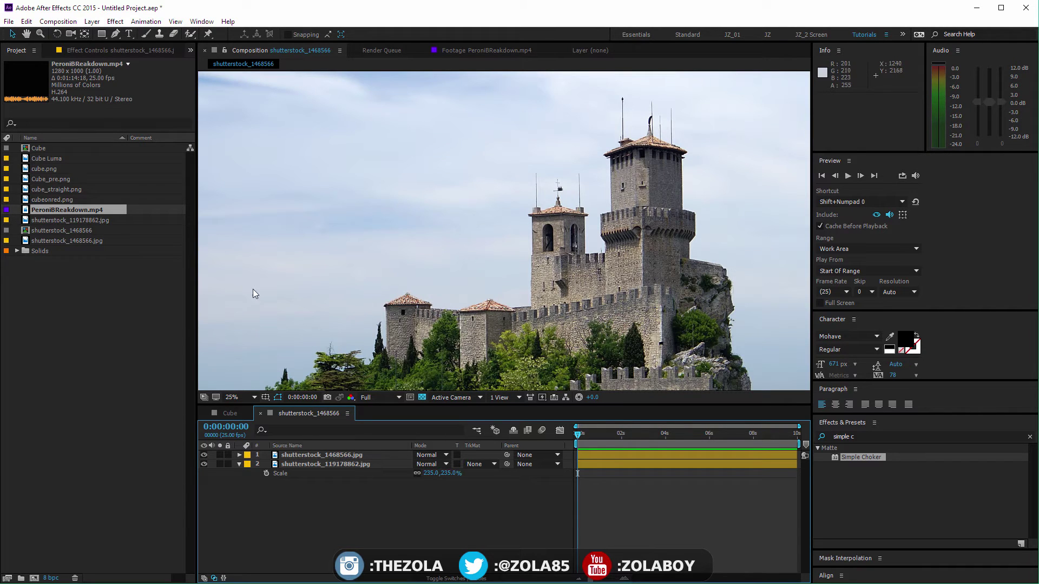
drag(405, 277, 447, 173)
key(g)
click(323, 455)
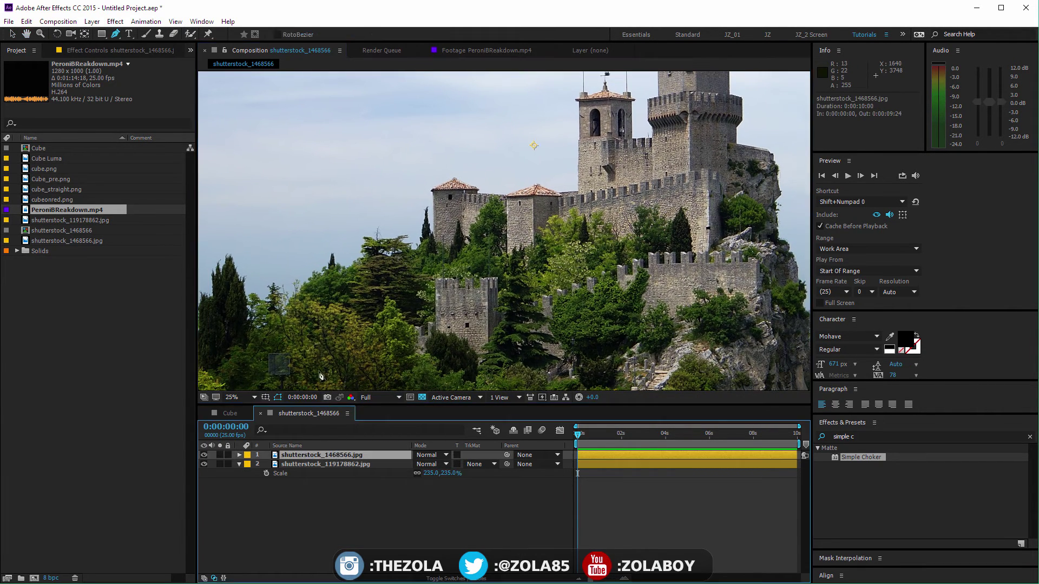
click(269, 299)
click(273, 285)
click(285, 315)
click(299, 285)
key(ctrl+z)
key(ctrl+z)
key(ctrl+z)
key(ctrl+z)
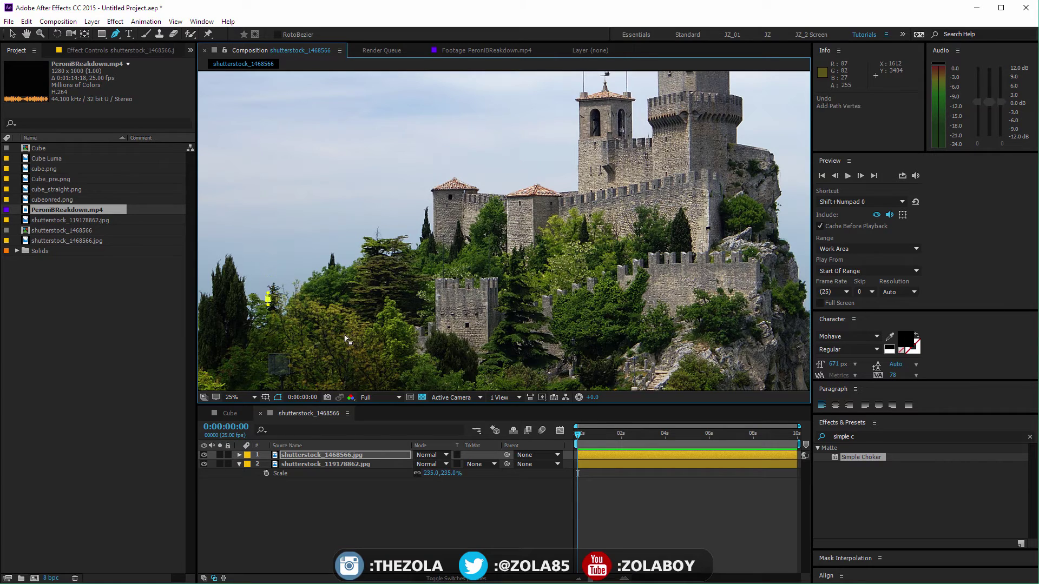
Step: Duplicate the castle photo layer with Ctrl+D and return to 12.5% with the Selection tool
click(347, 456)
key(ctrl+d)
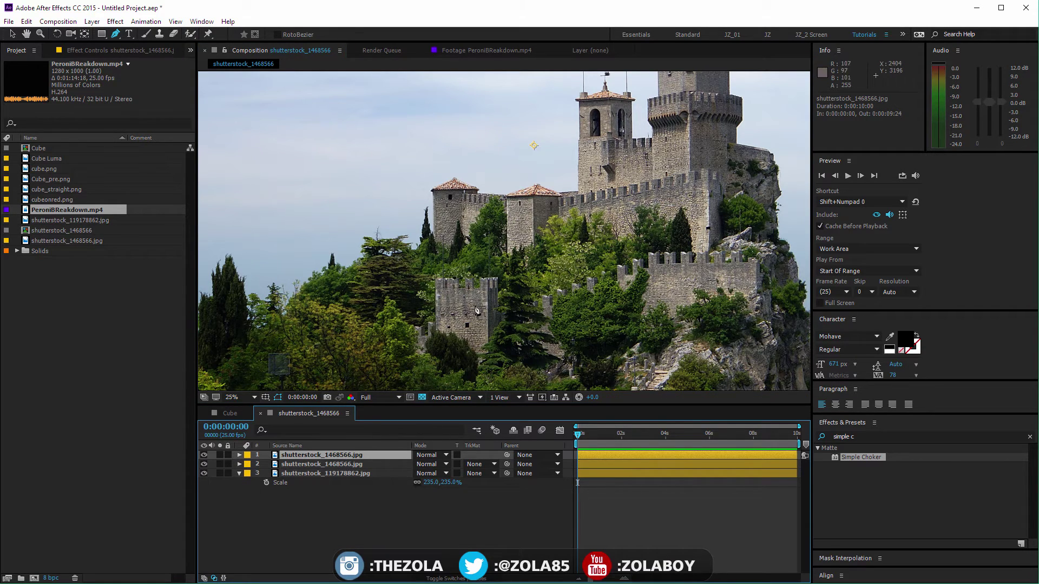
key(comma)
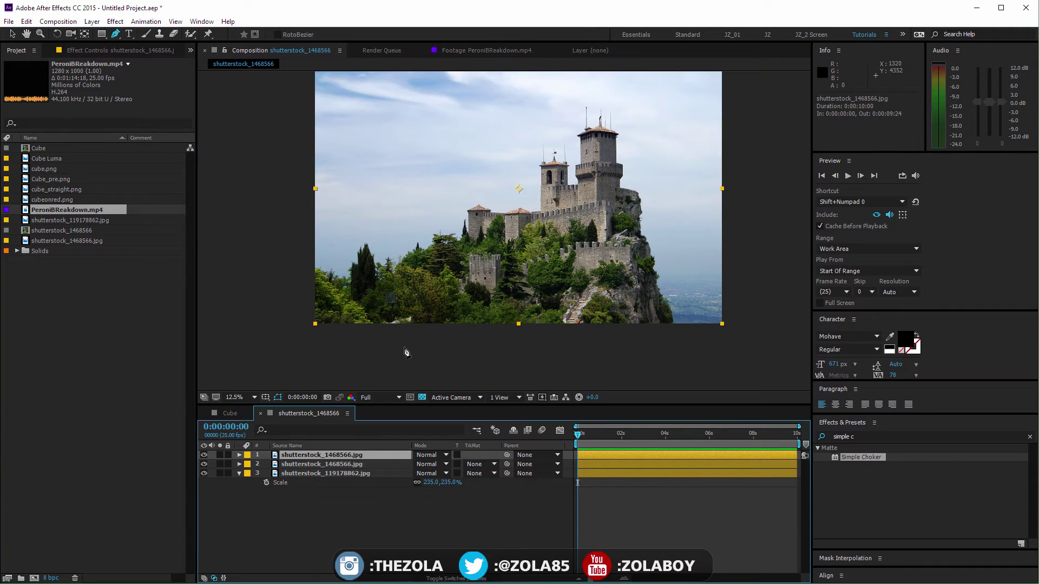
key(v)
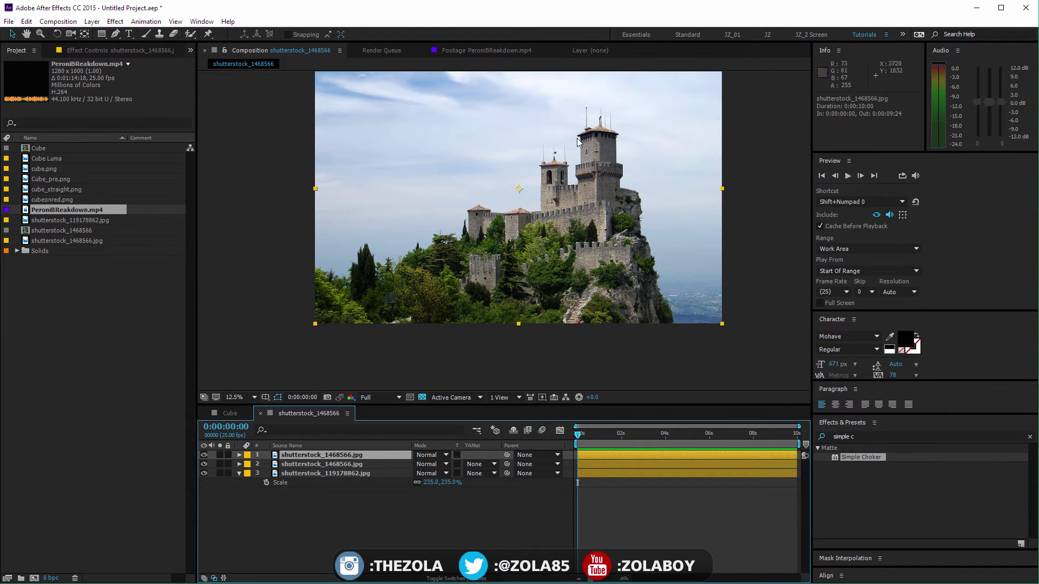
click(303, 463)
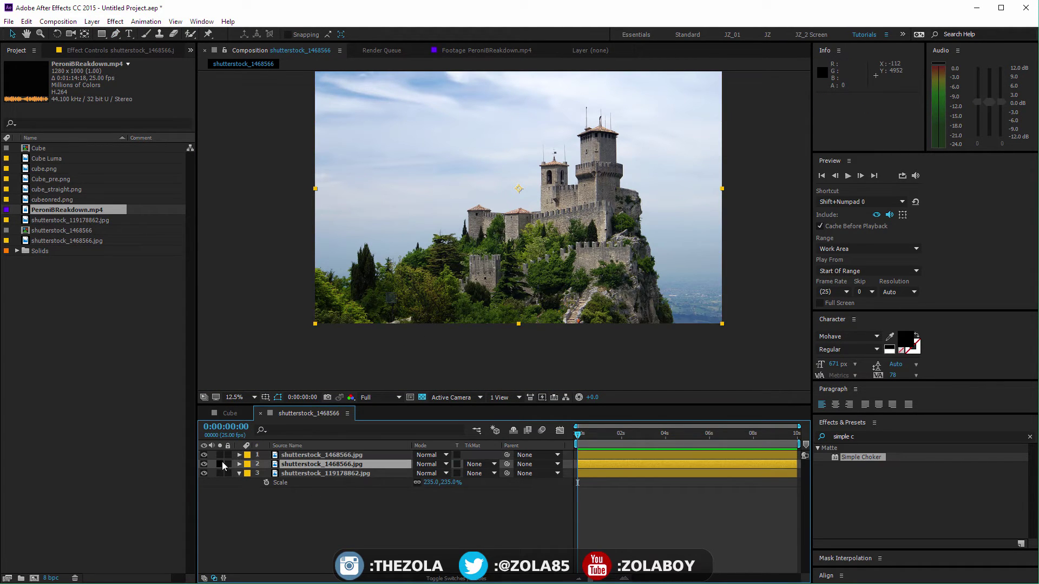
click(220, 473)
click(220, 473)
click(220, 455)
click(220, 455)
click(324, 457)
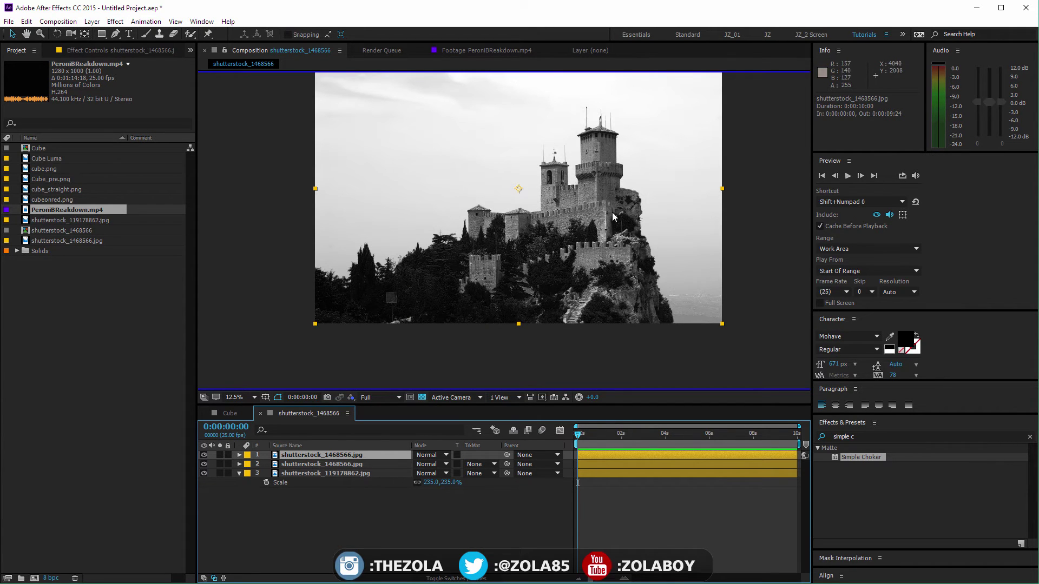
key(h)
drag(621, 202, 624, 241)
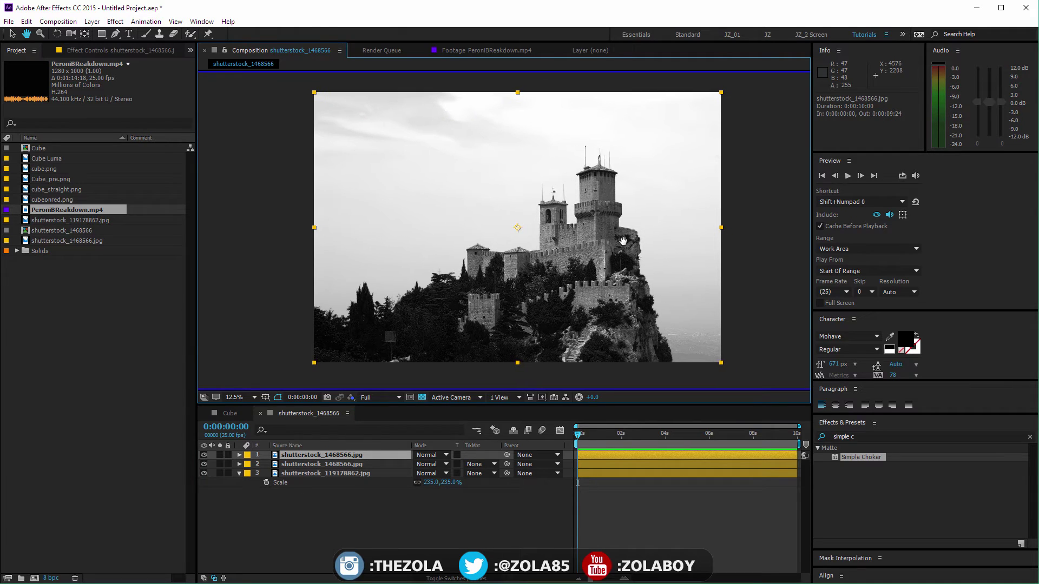
key(v)
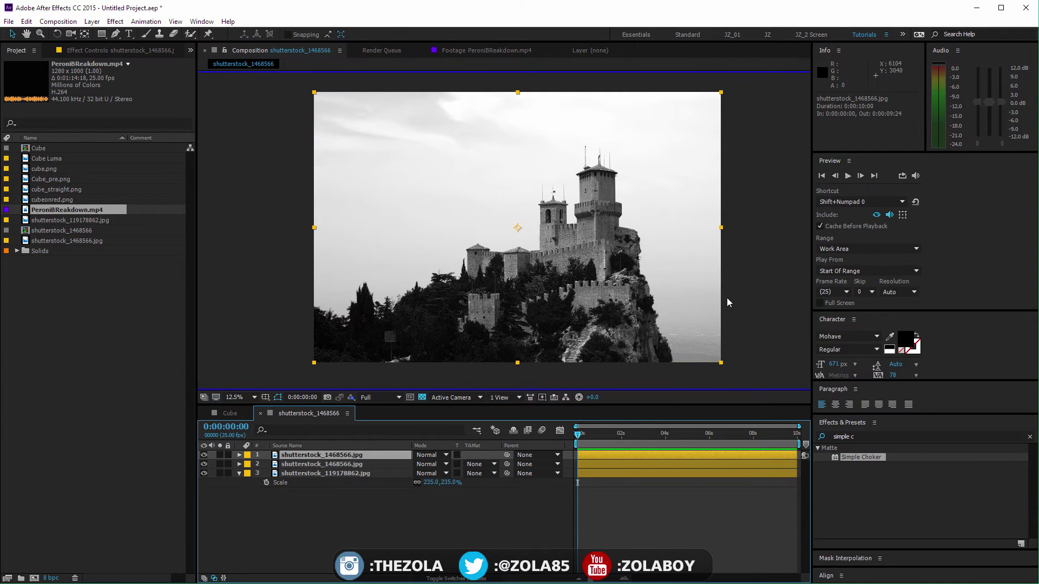
key(alt+3)
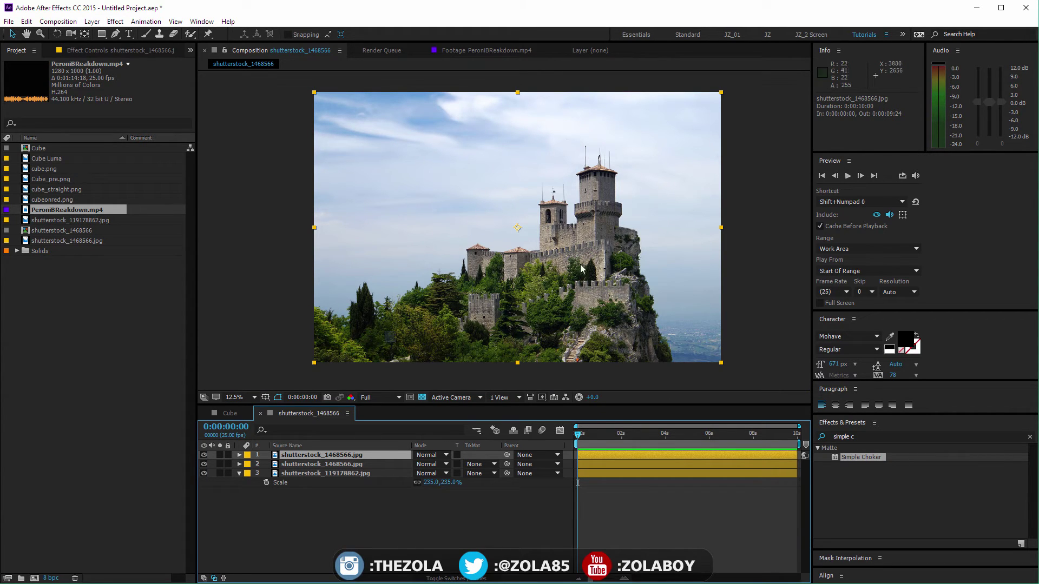
Step: Apply Set Channels to layer 1 with Red and Green sourced from Blue, then review layers 1 and 2
click(861, 437)
text(s)
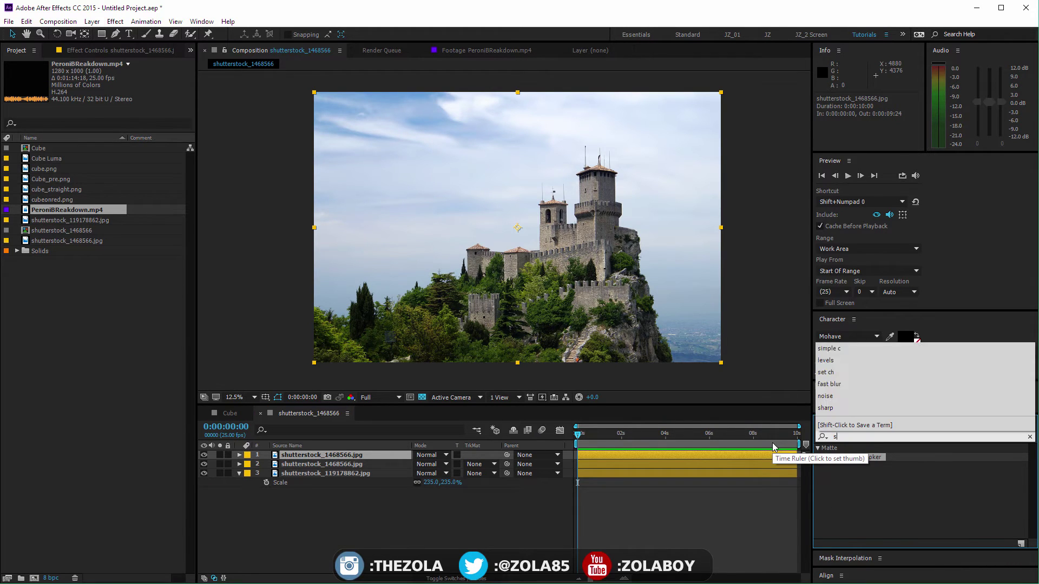
text(et ch)
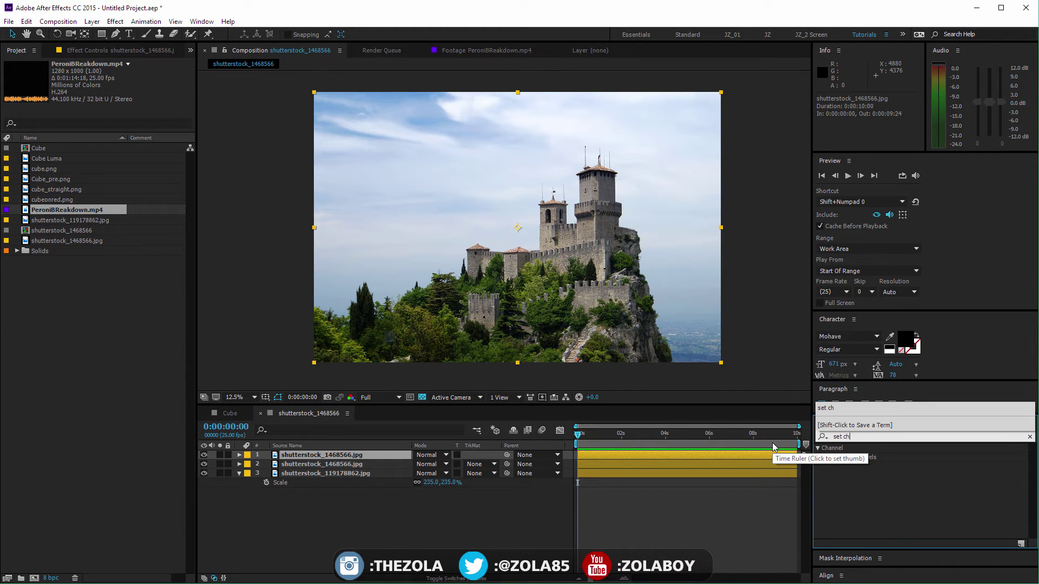
text(ann)
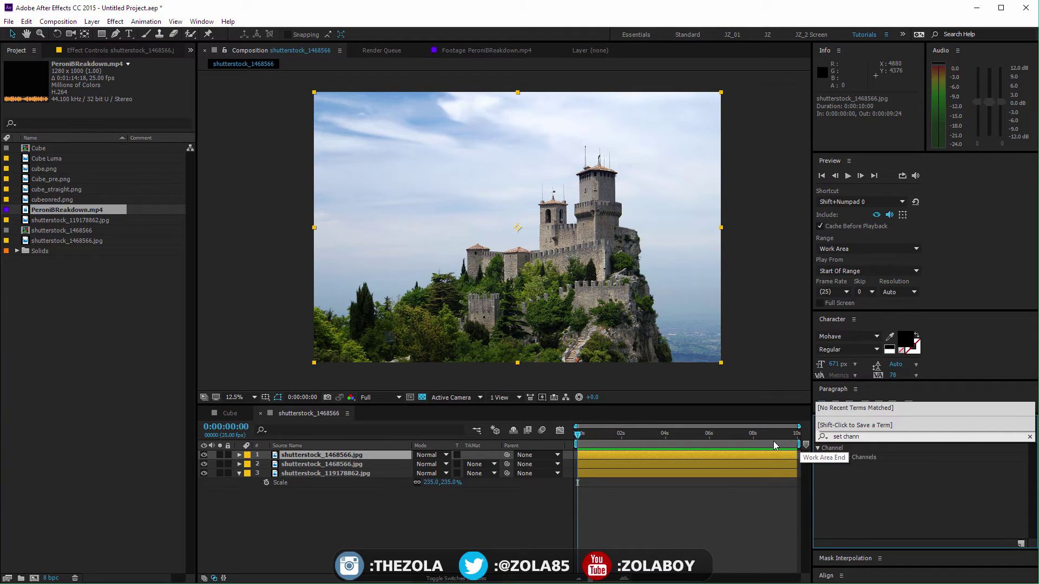
drag(845, 458, 343, 456)
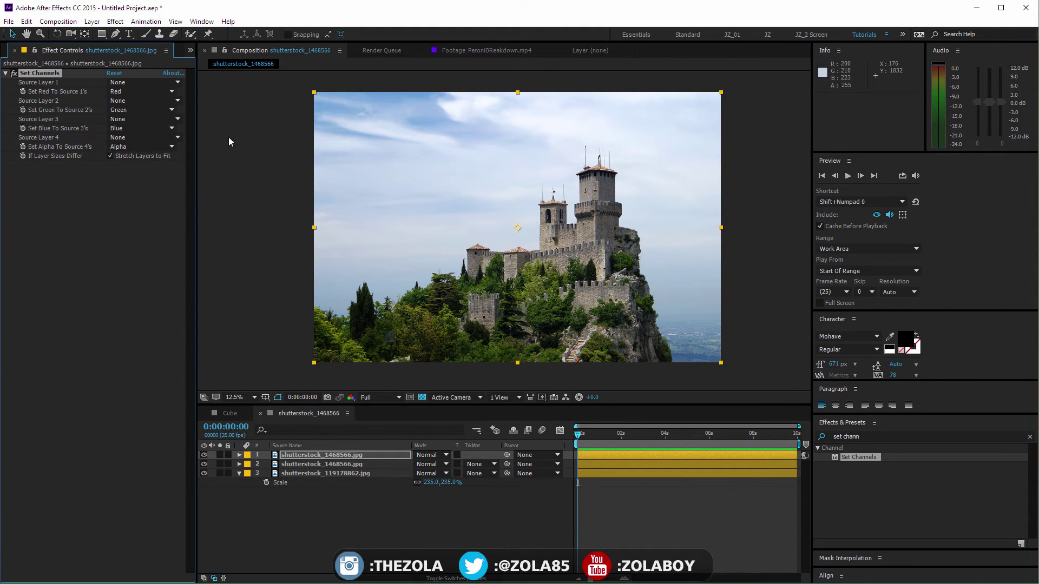
click(123, 96)
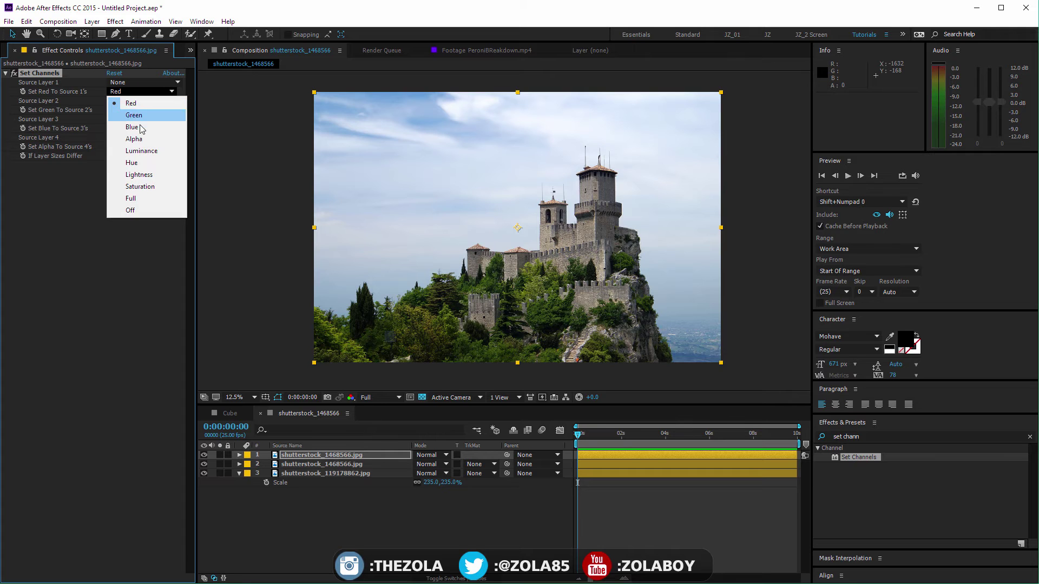
click(134, 117)
click(135, 109)
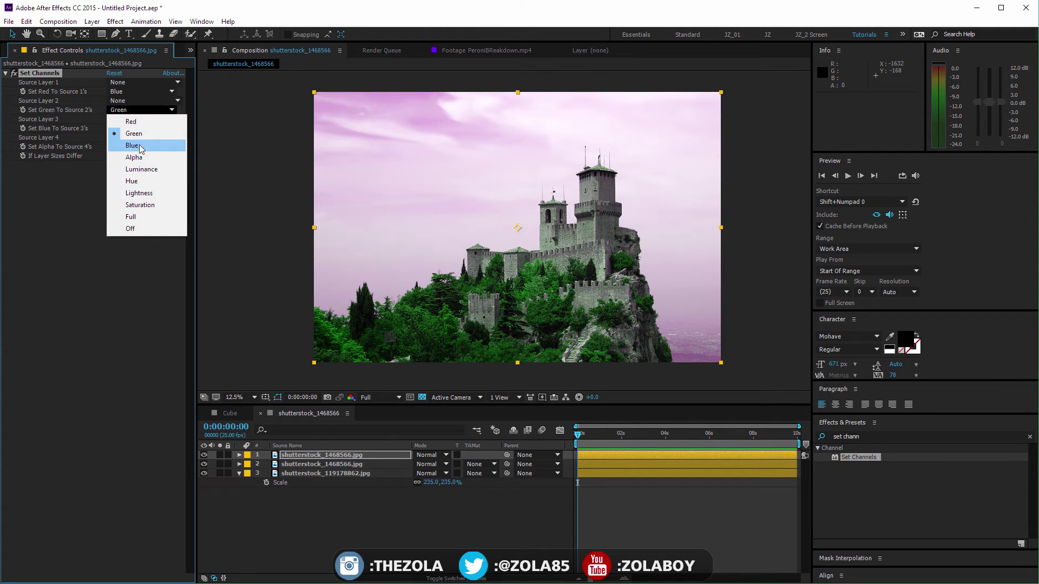
click(143, 148)
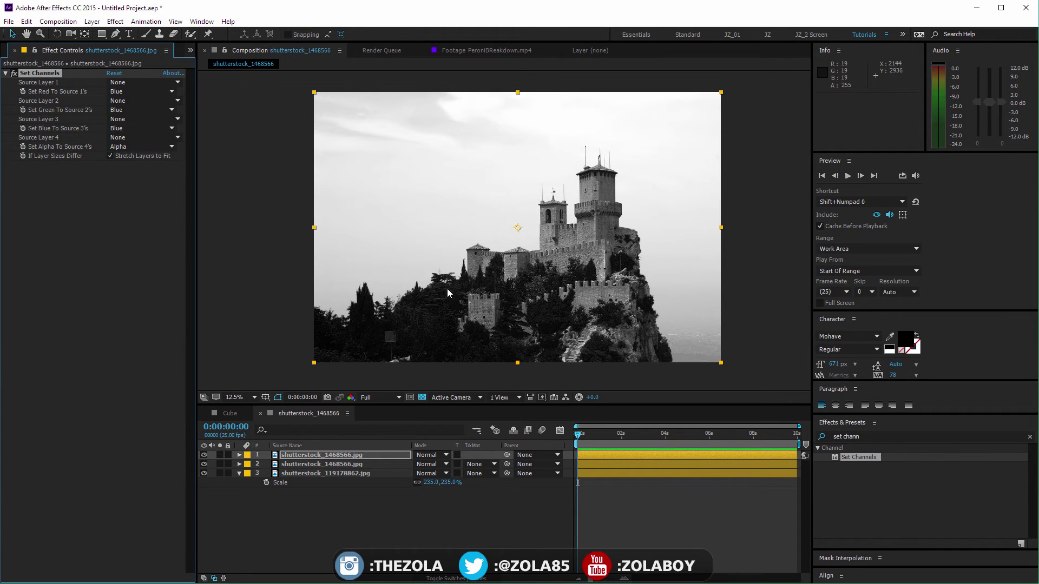
click(318, 465)
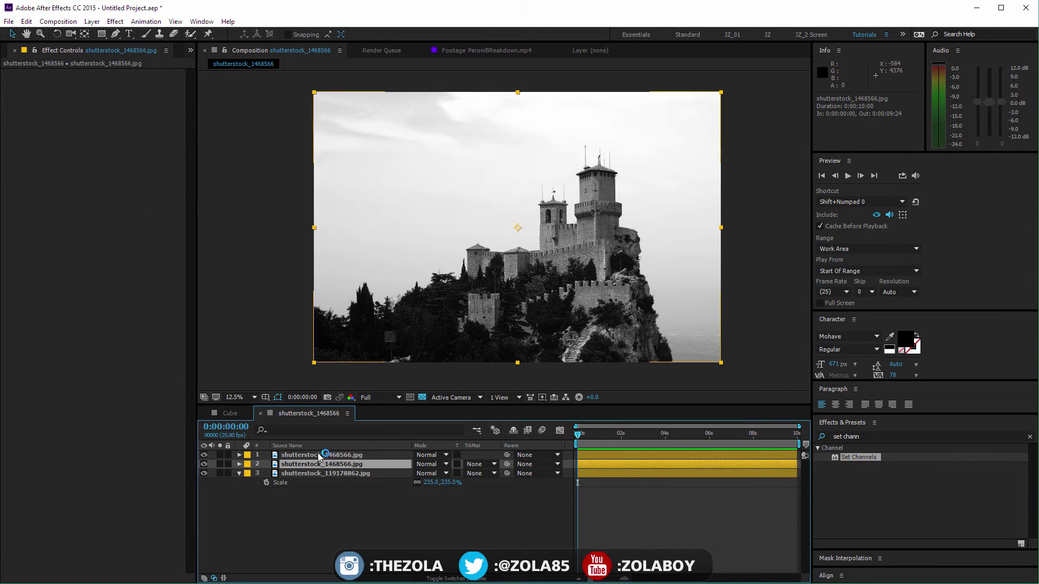
click(325, 456)
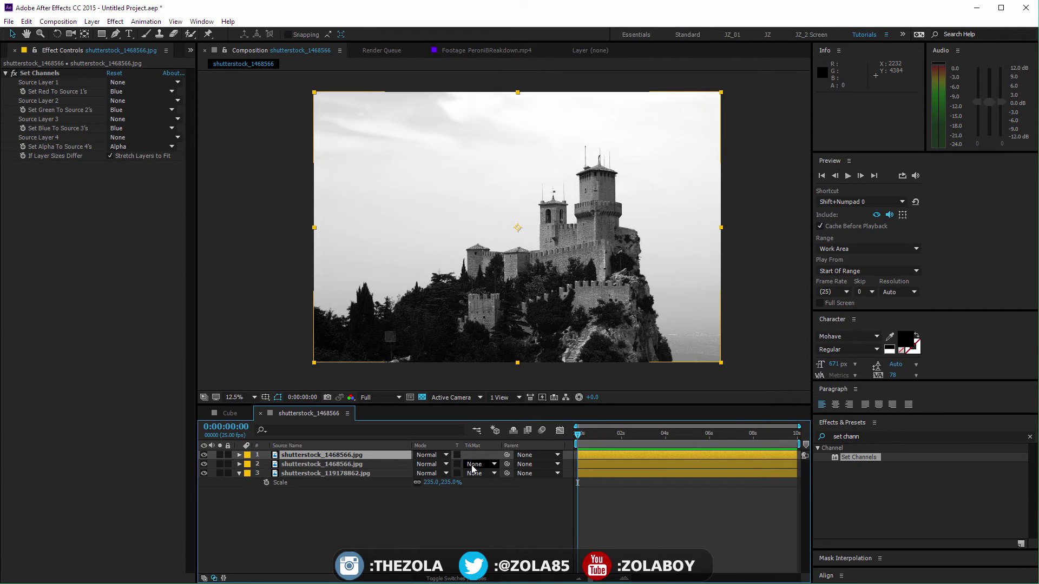
click(397, 464)
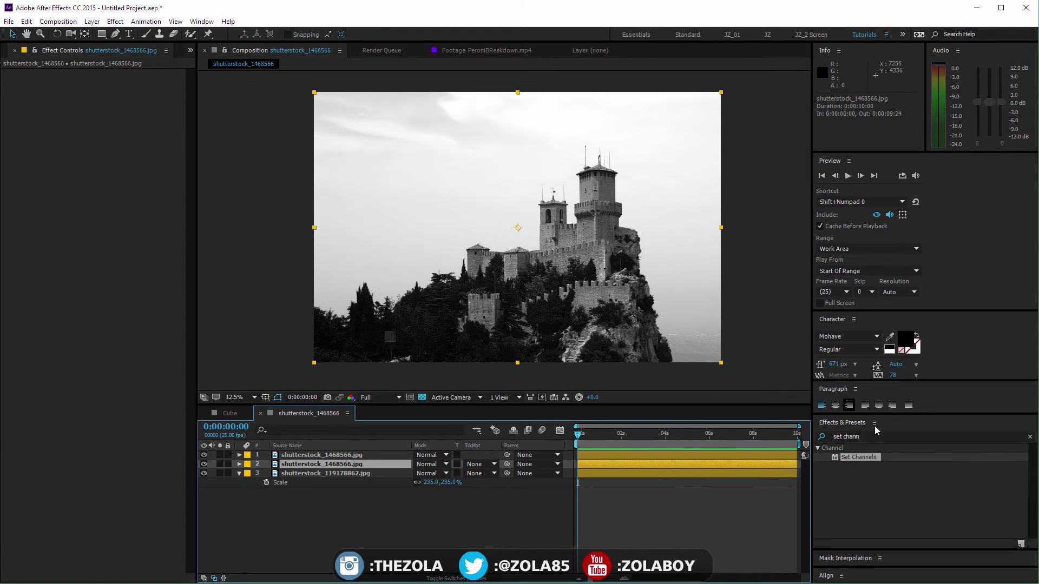
Step: Add Levels to layer 1, raising input black and lowering input white to whiten the sky
click(830, 436)
text(leve)
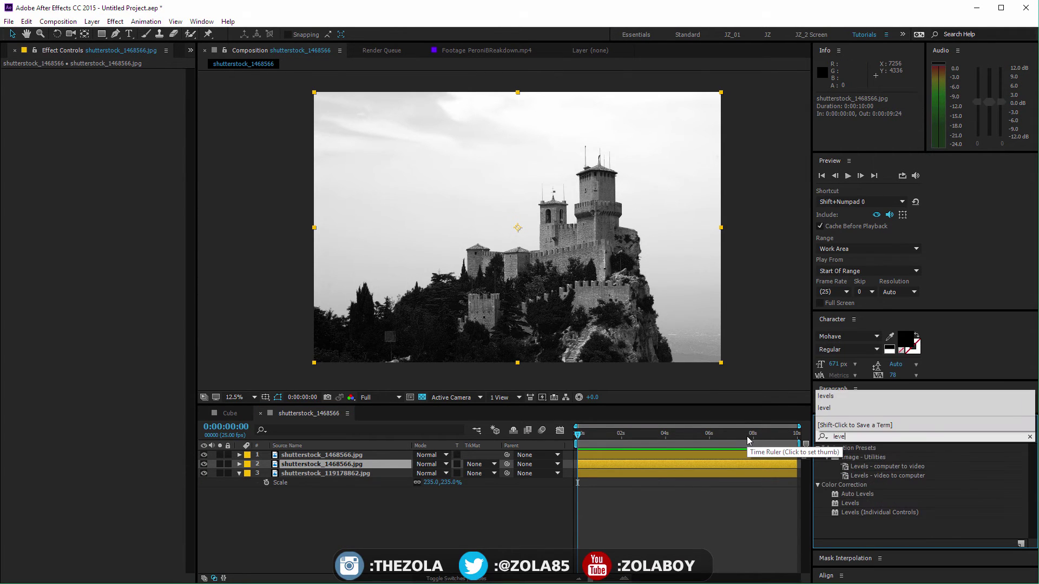
text(ls)
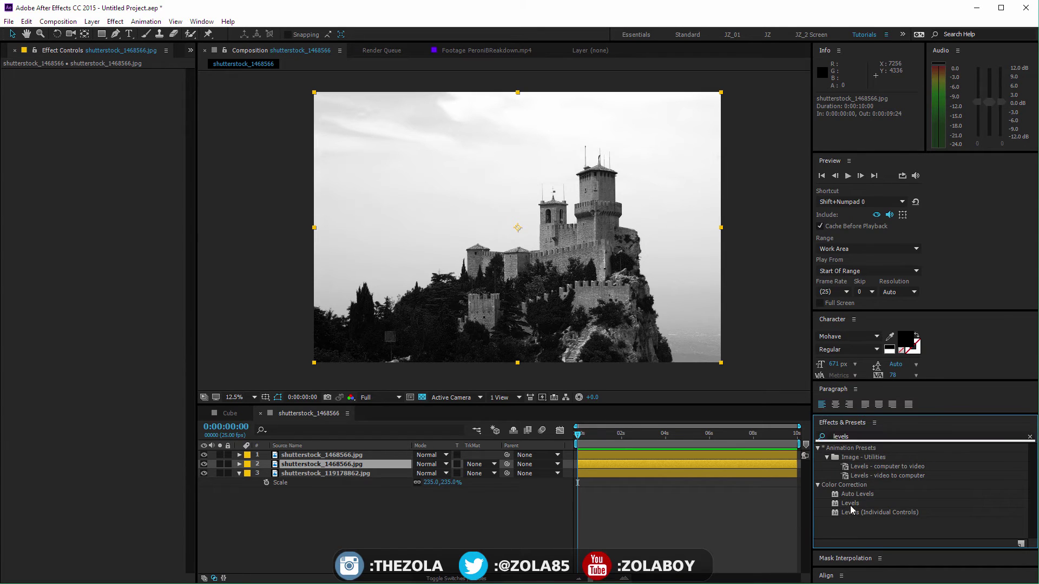
drag(850, 504, 313, 456)
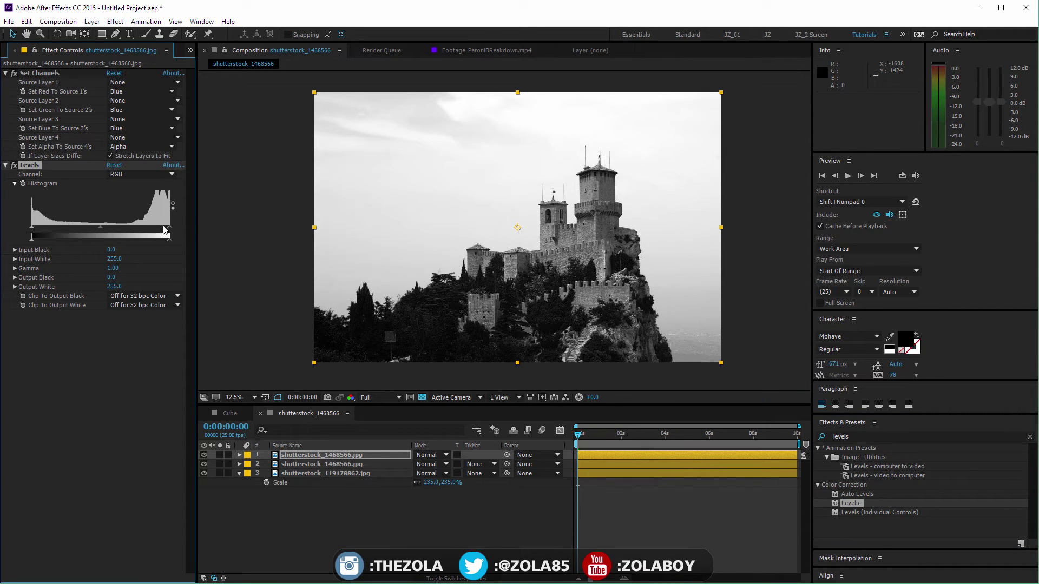
drag(171, 232, 137, 232)
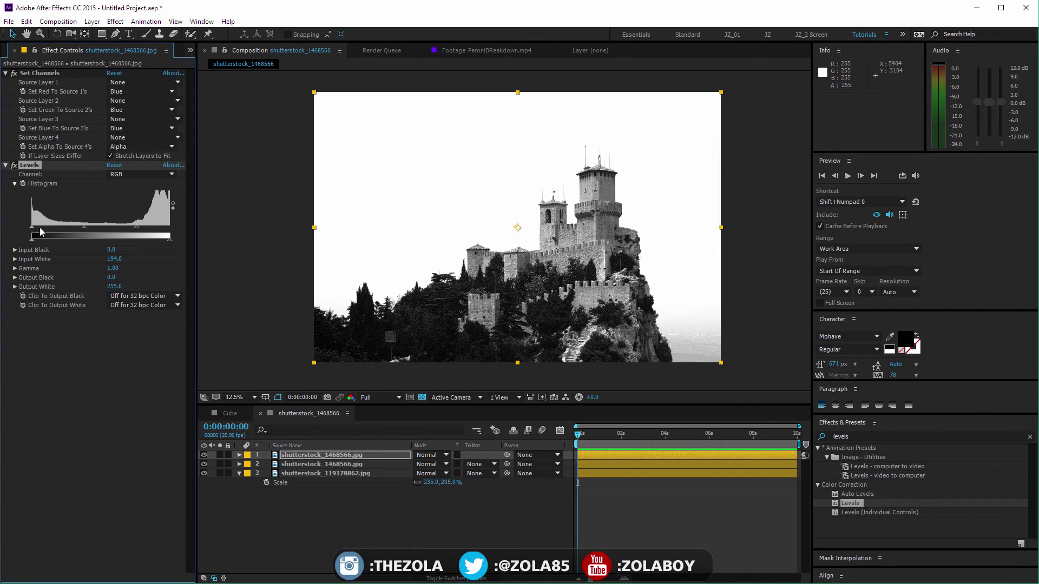
drag(33, 229, 121, 227)
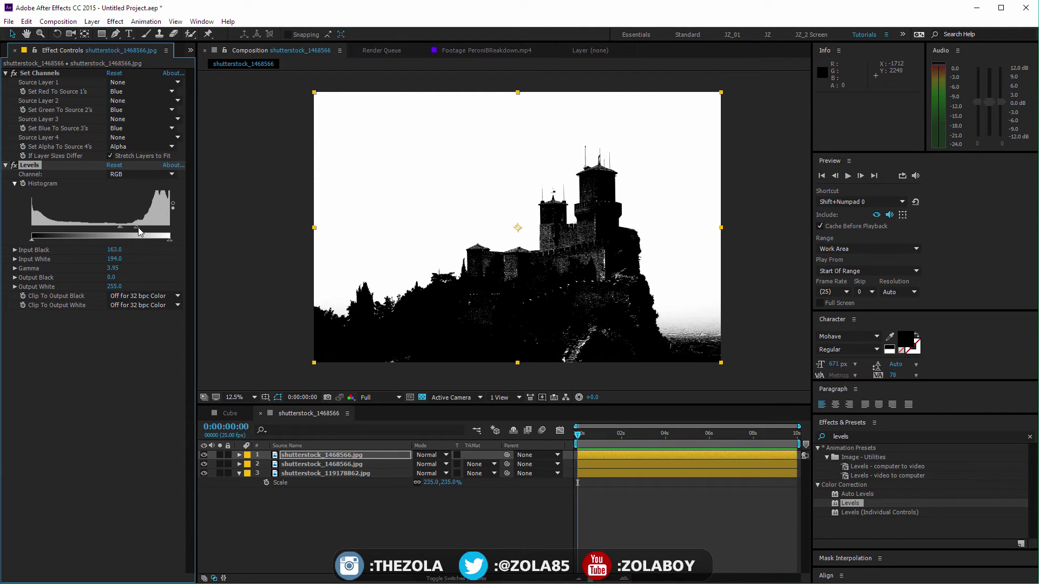
drag(137, 227, 127, 231)
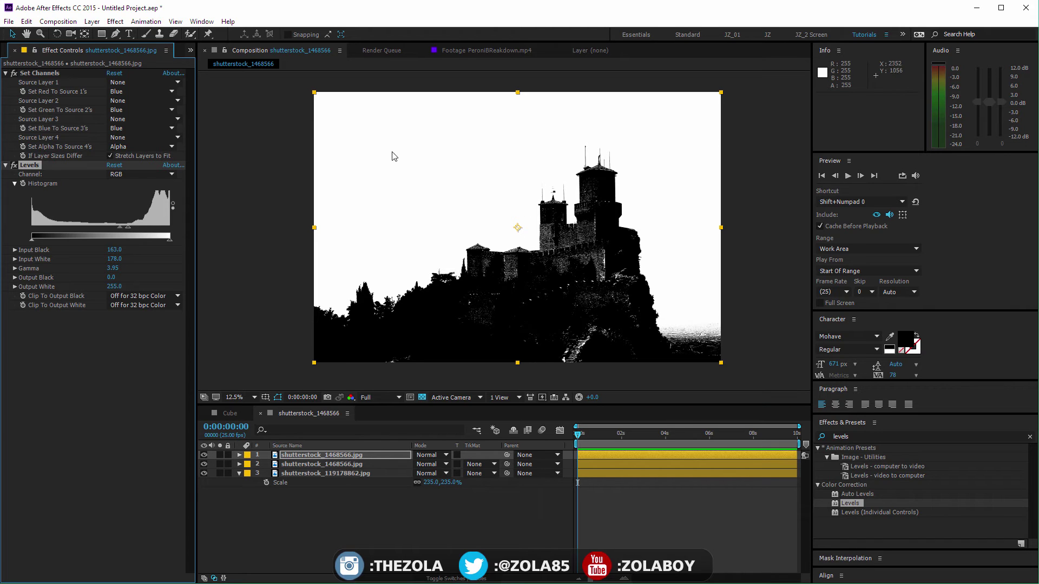
Step: Add a second Levels with input black 64 and input white 161
drag(850, 503, 676, 454)
drag(31, 378, 66, 379)
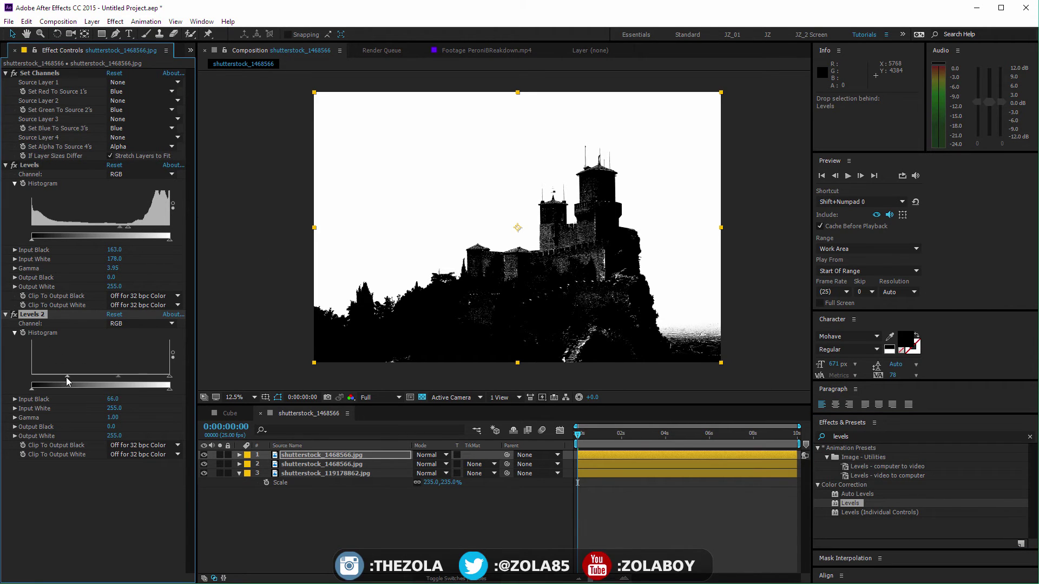
drag(170, 375, 112, 375)
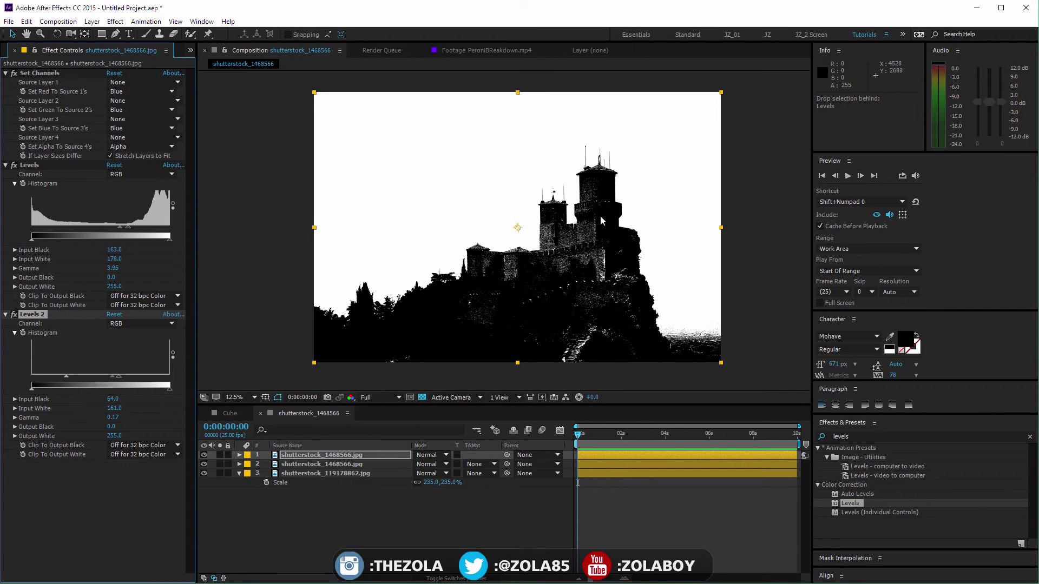
Step: Unsolo layer 2 and set its track matte to Luma Inverted Matte from the silhouette layer 1
click(124, 485)
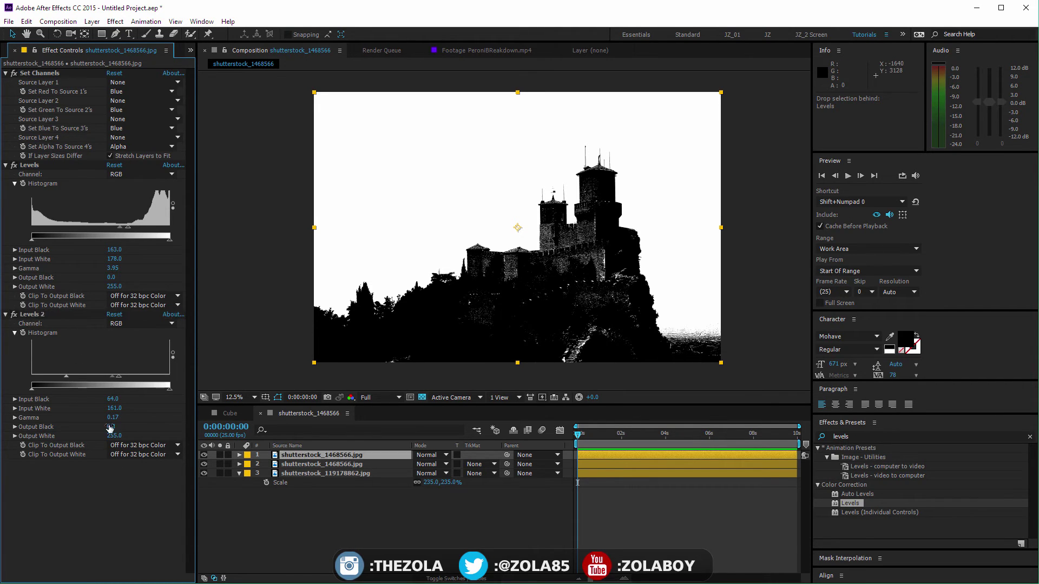
click(318, 464)
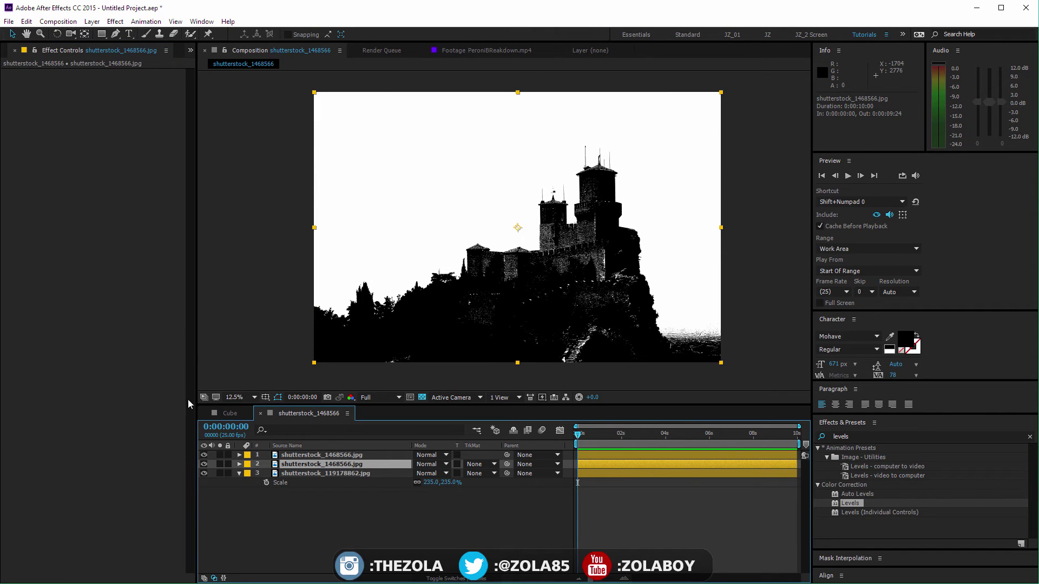
click(331, 455)
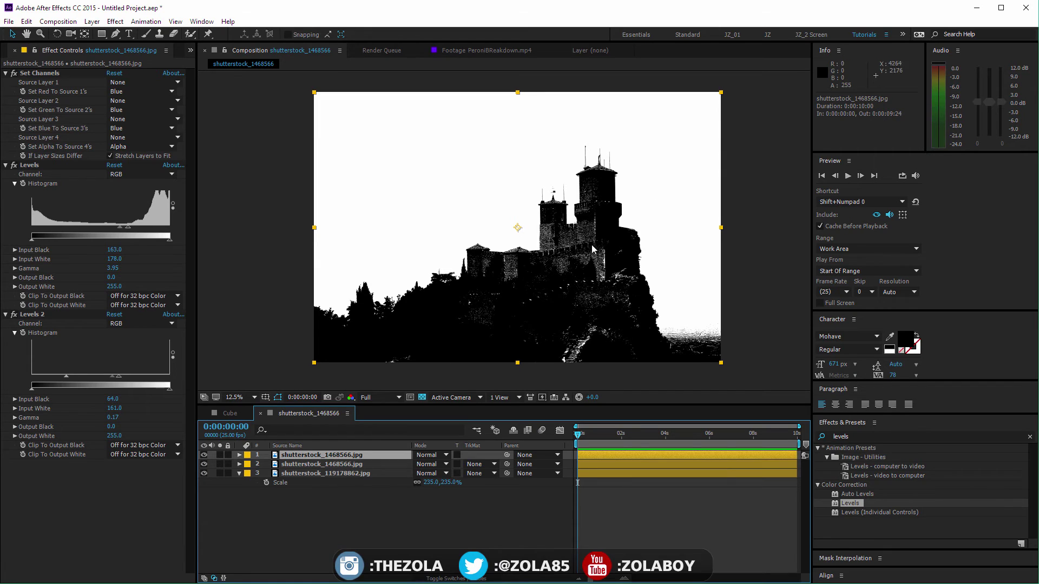
click(346, 464)
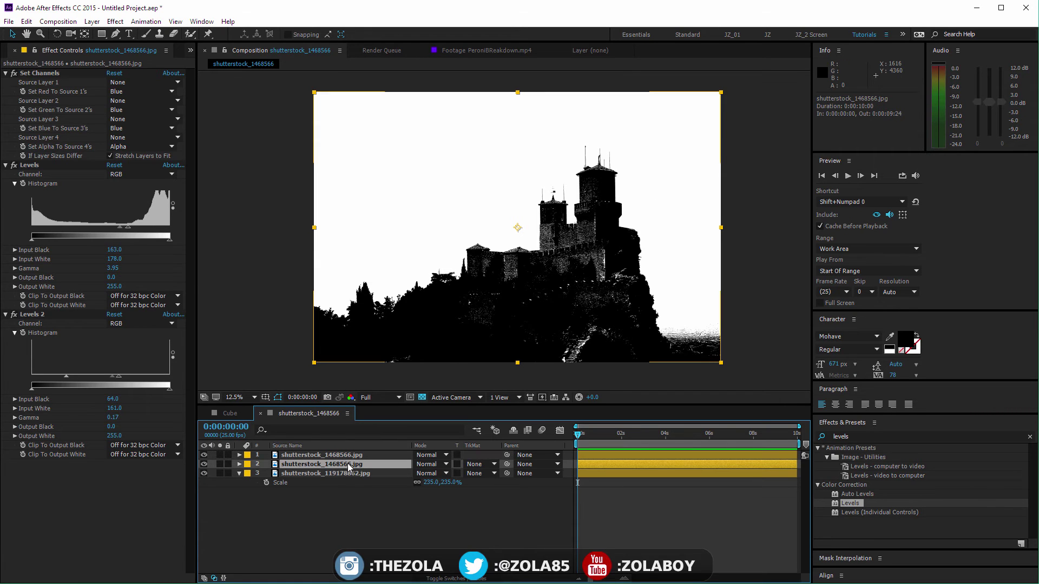
click(219, 465)
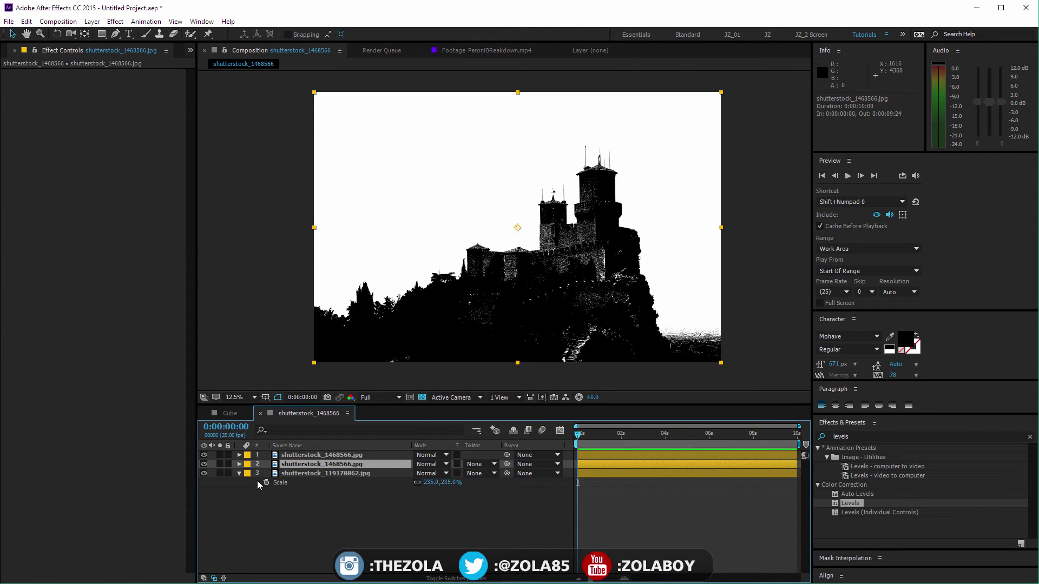
click(480, 465)
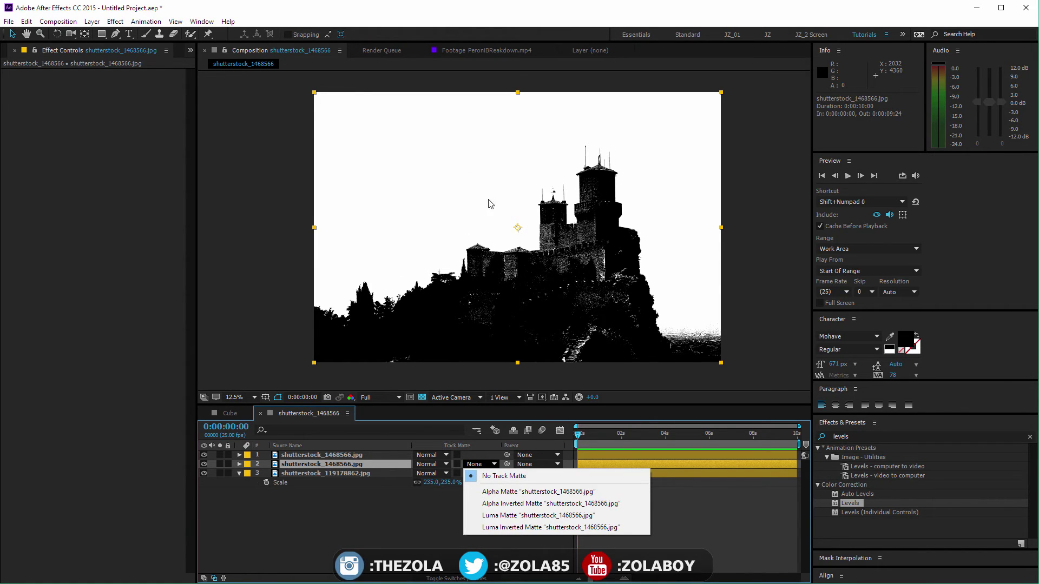
click(524, 528)
click(495, 491)
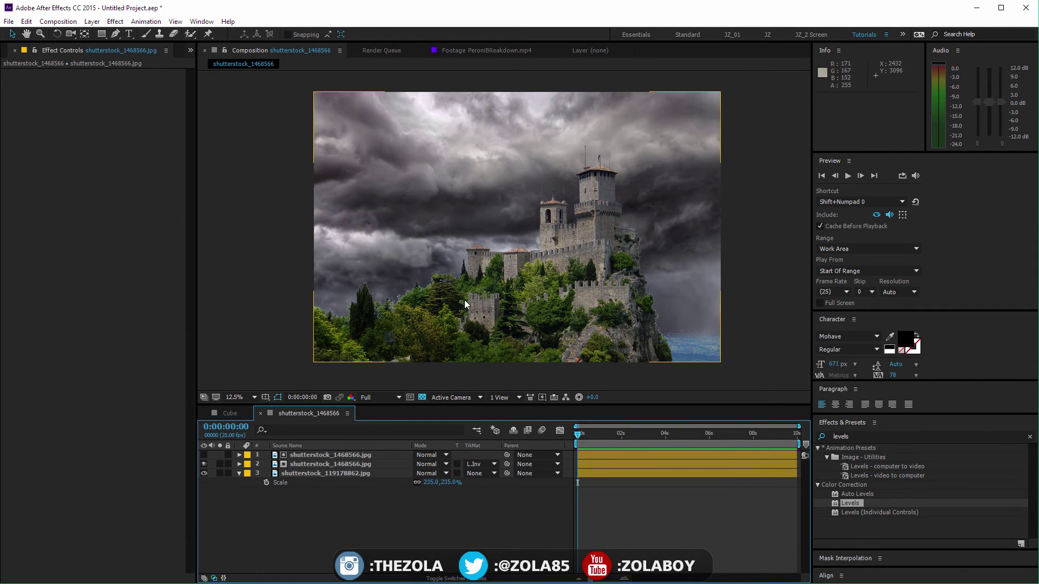
key(period)
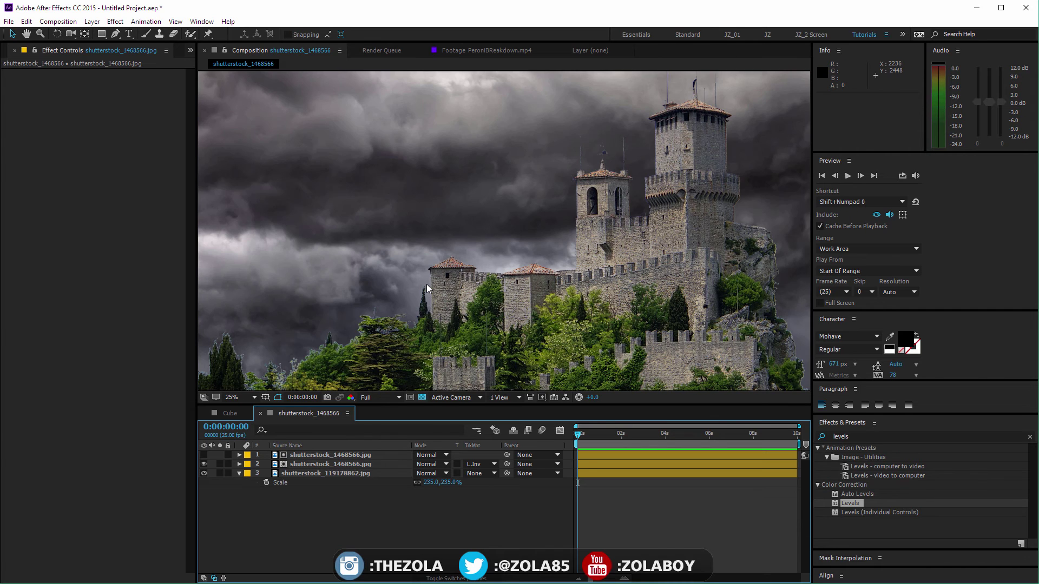
key(h)
drag(375, 260, 545, 170)
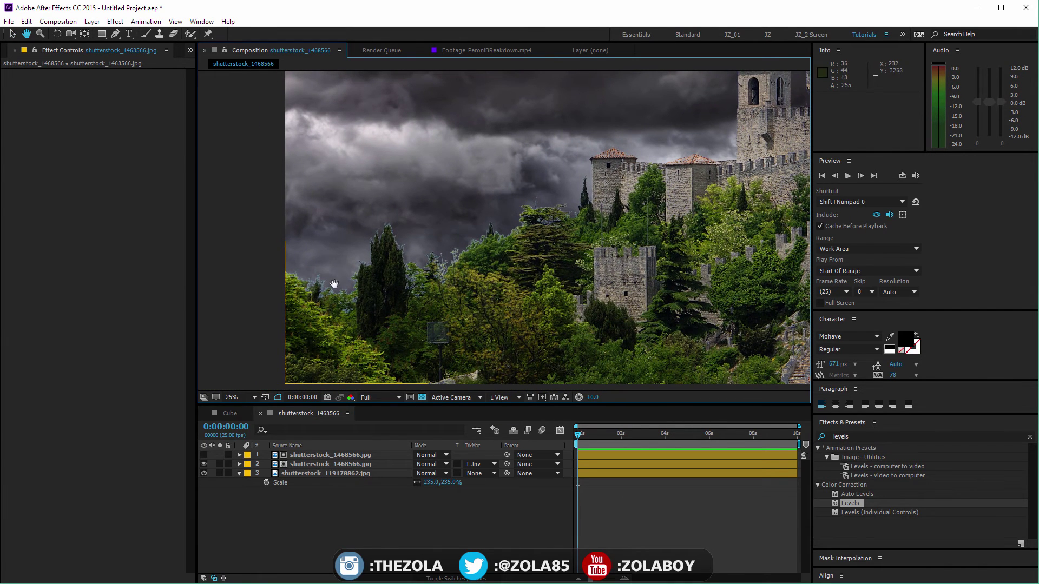
drag(584, 232, 355, 295)
drag(561, 234, 366, 340)
key(v)
click(342, 456)
click(204, 455)
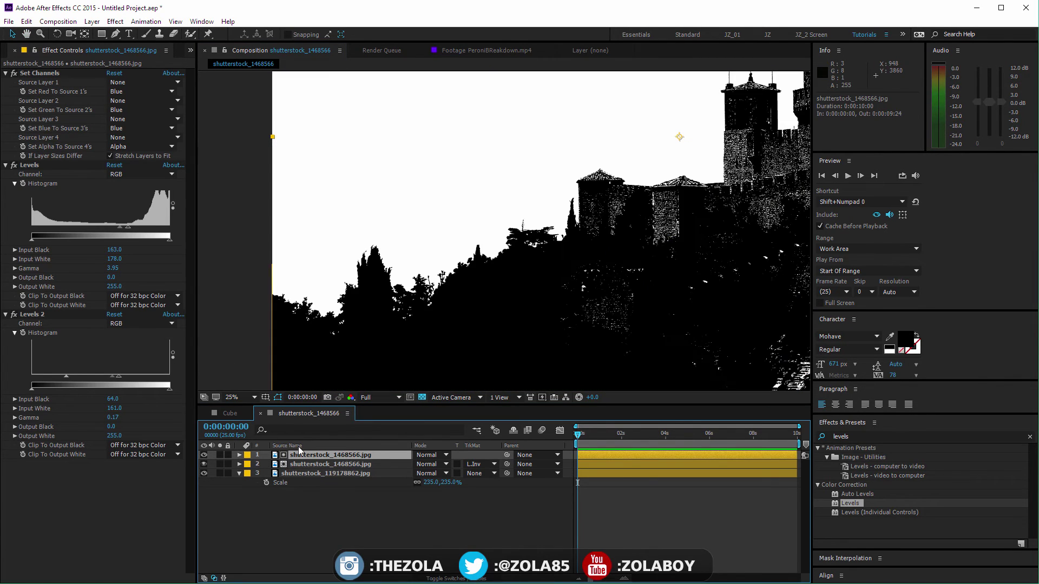
click(204, 455)
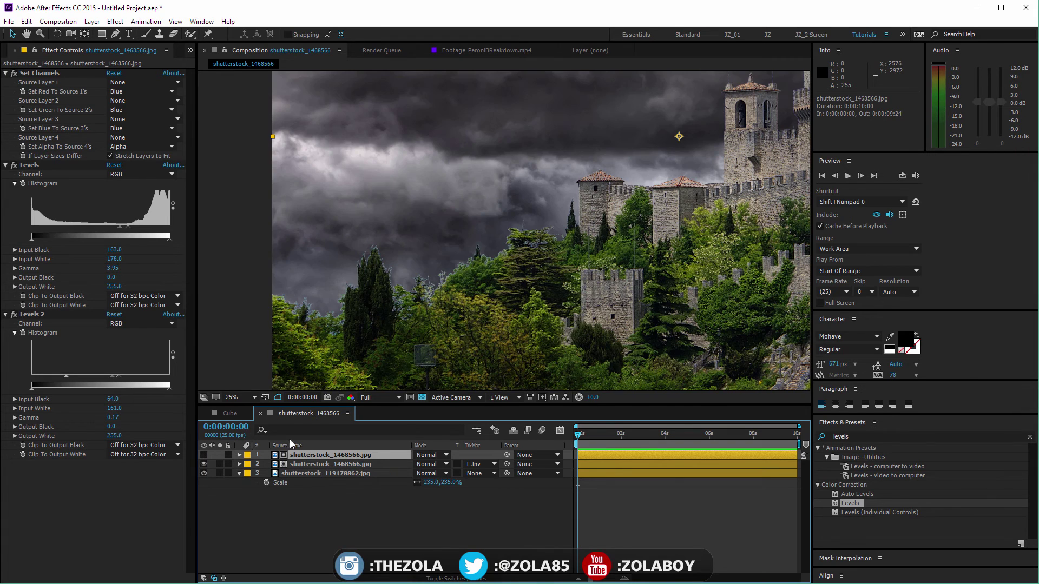
key(h)
drag(725, 208, 508, 266)
key(v)
scroll(508, 267, up, 2)
scroll(508, 267, down, 4)
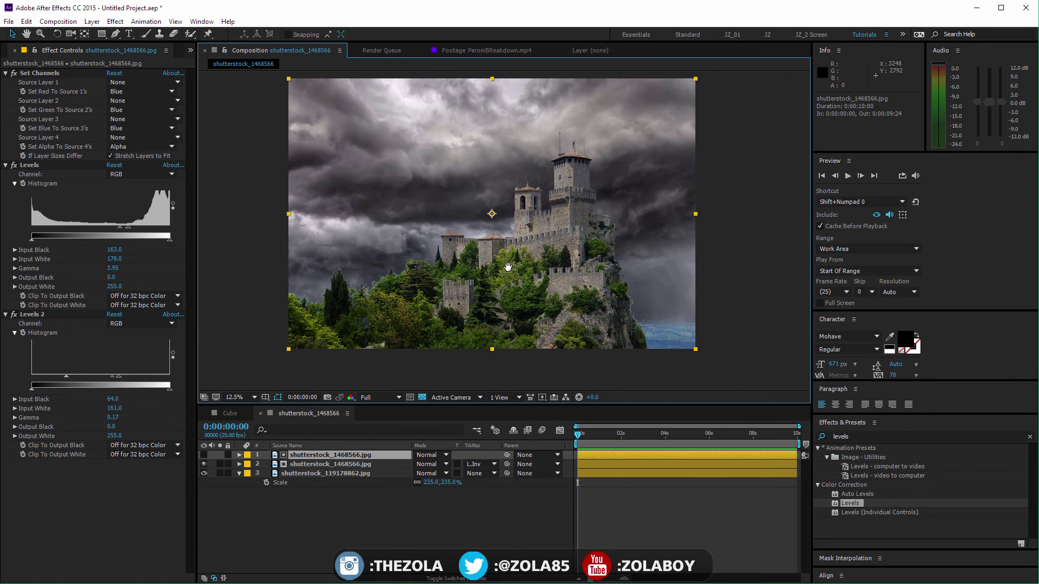
click(346, 462)
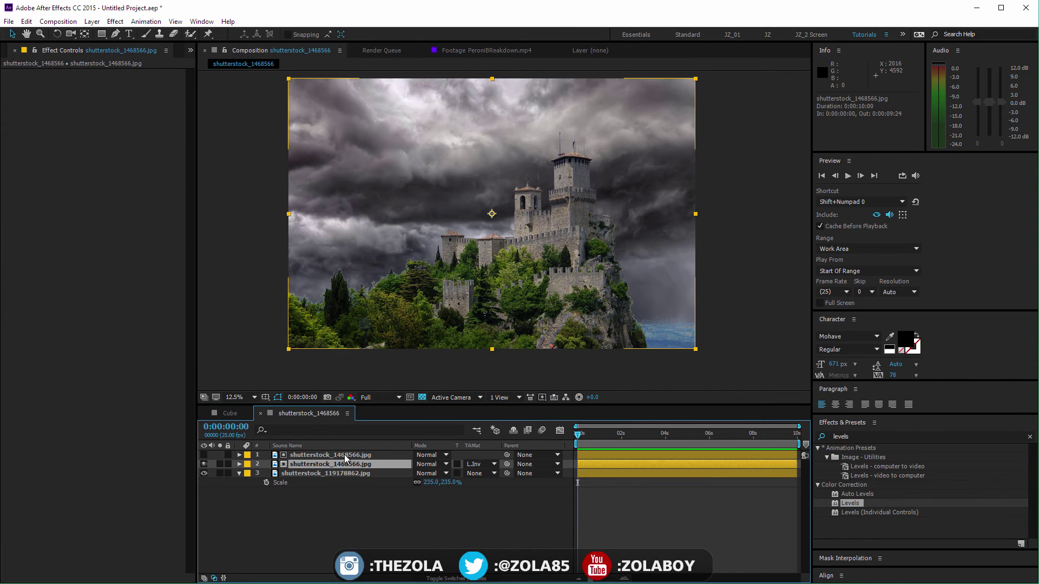
click(353, 456)
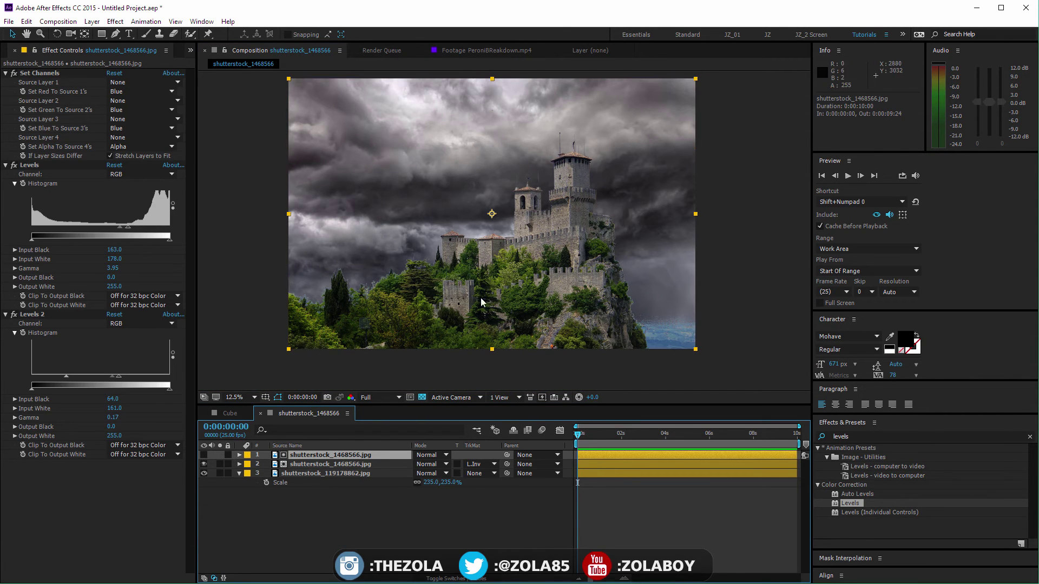
Step: Try Luma Matte on layer 2, then settle on Luma Inverted Matte and review the matte layer's effects
click(474, 464)
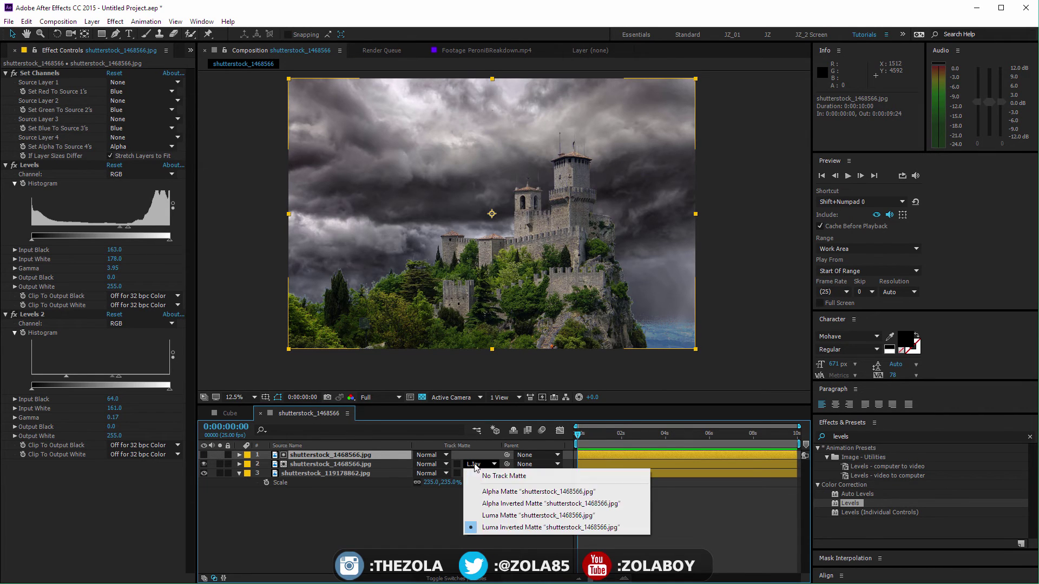
click(512, 515)
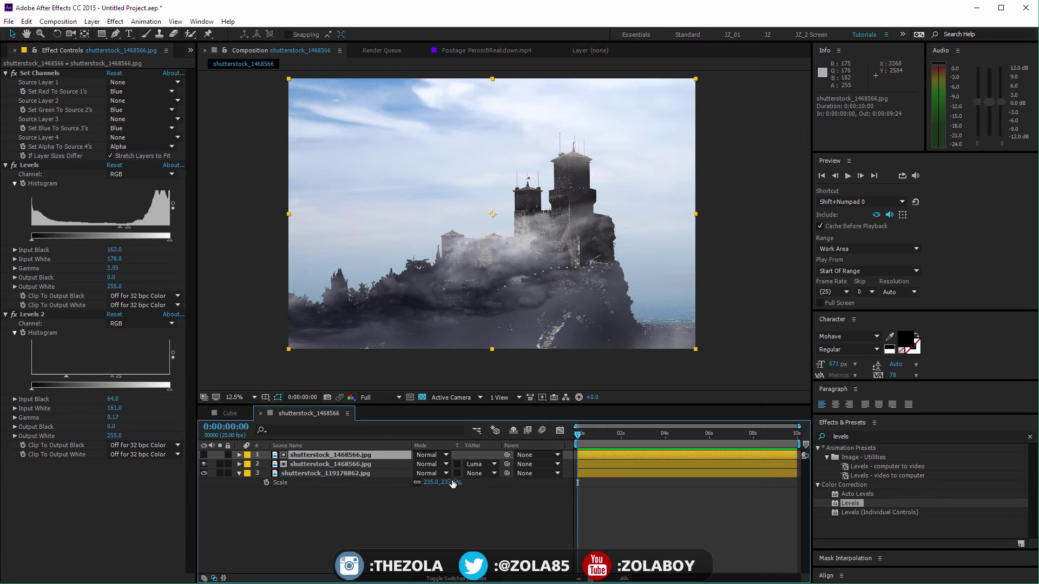
click(492, 464)
click(498, 528)
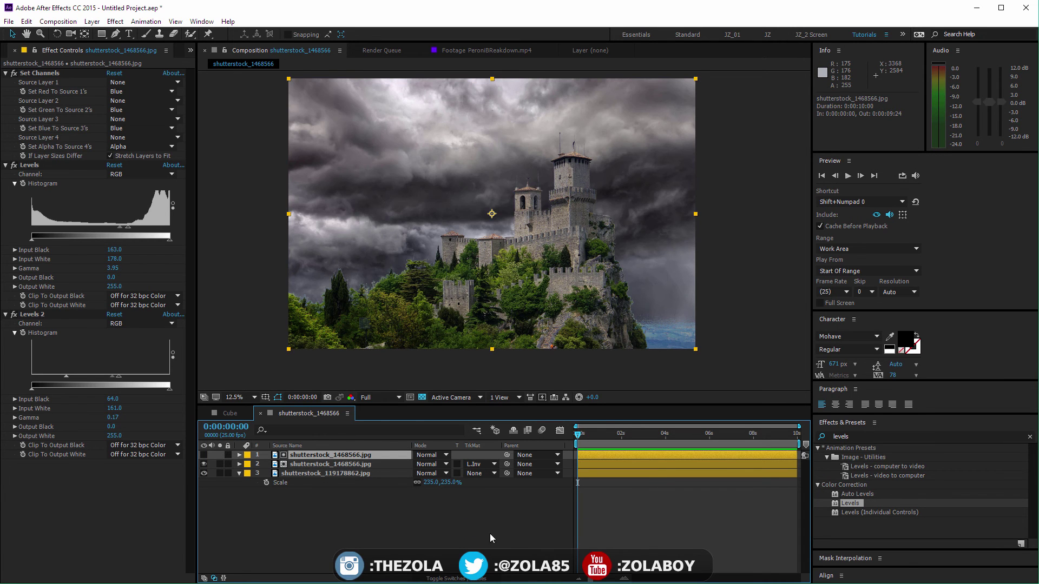
click(470, 467)
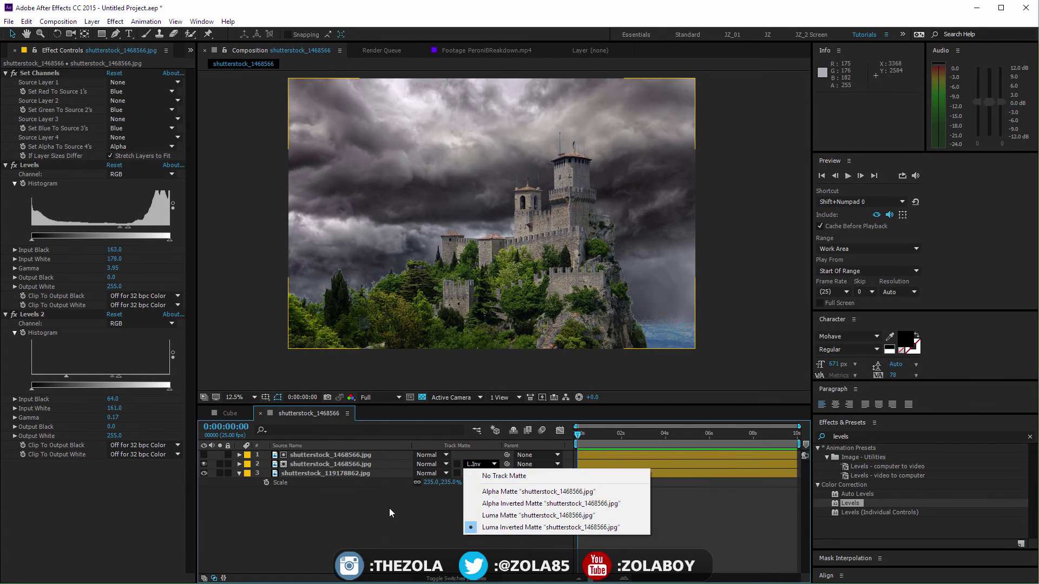
click(405, 521)
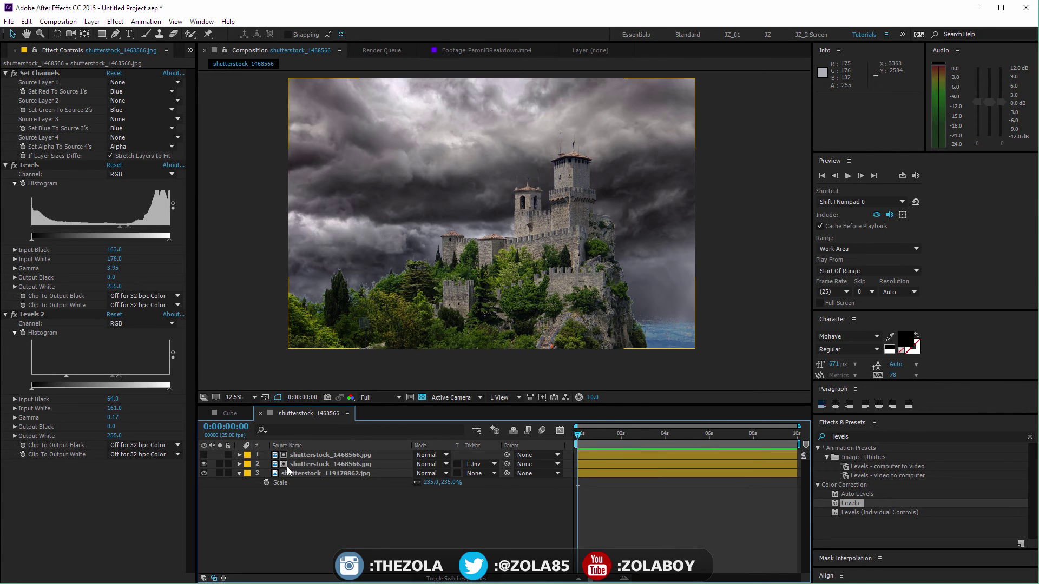
click(307, 462)
click(307, 455)
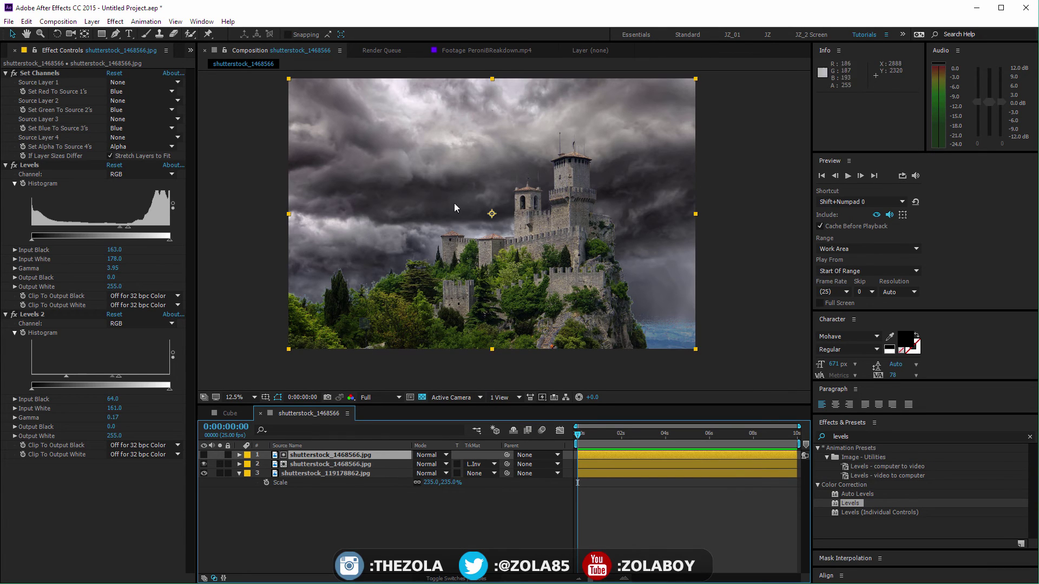
Step: Show the Project panel, browse the footage, and create a new composition from cubeonred.png
click(352, 463)
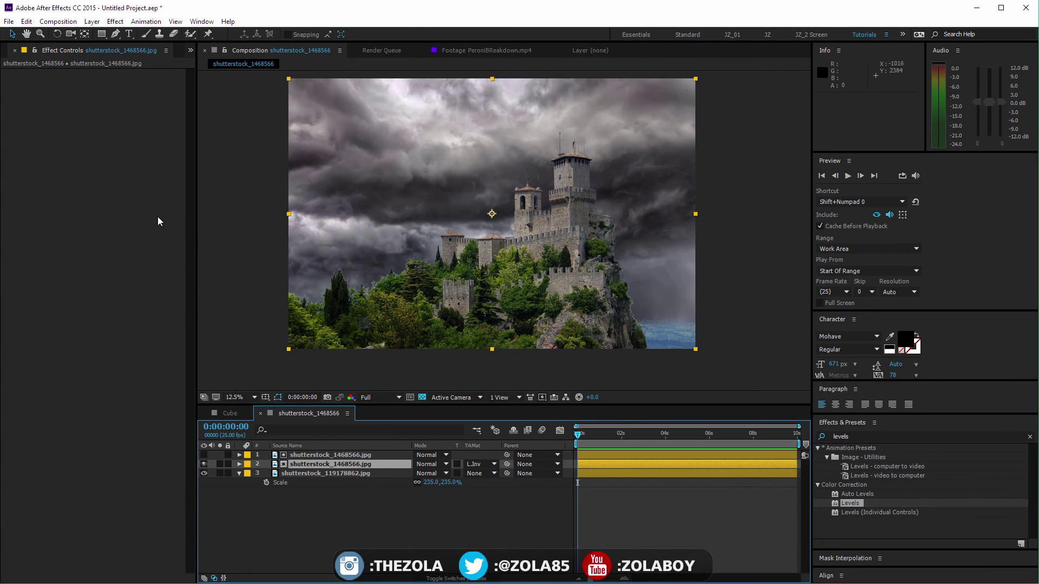
click(191, 50)
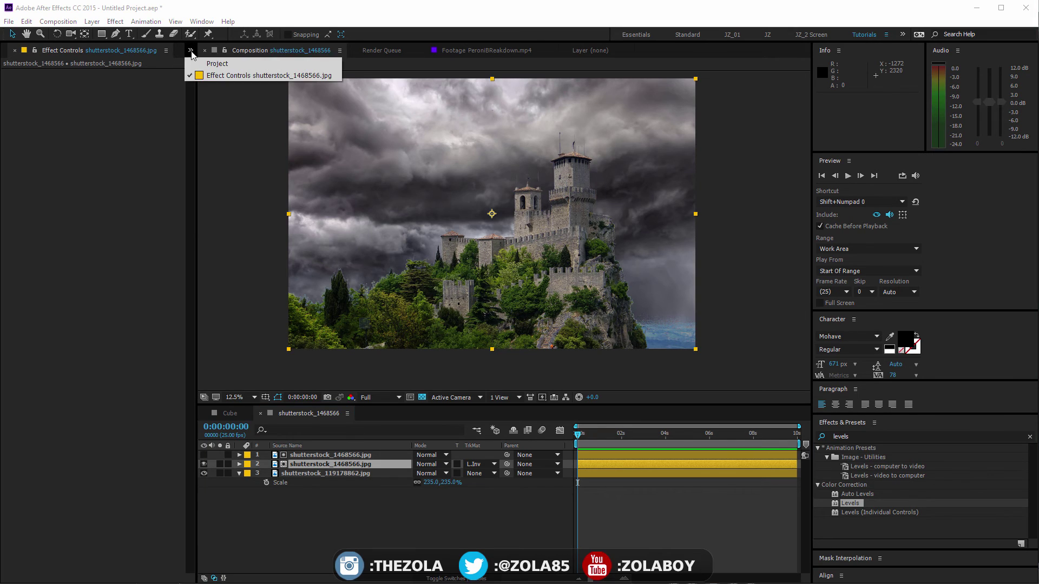
click(216, 63)
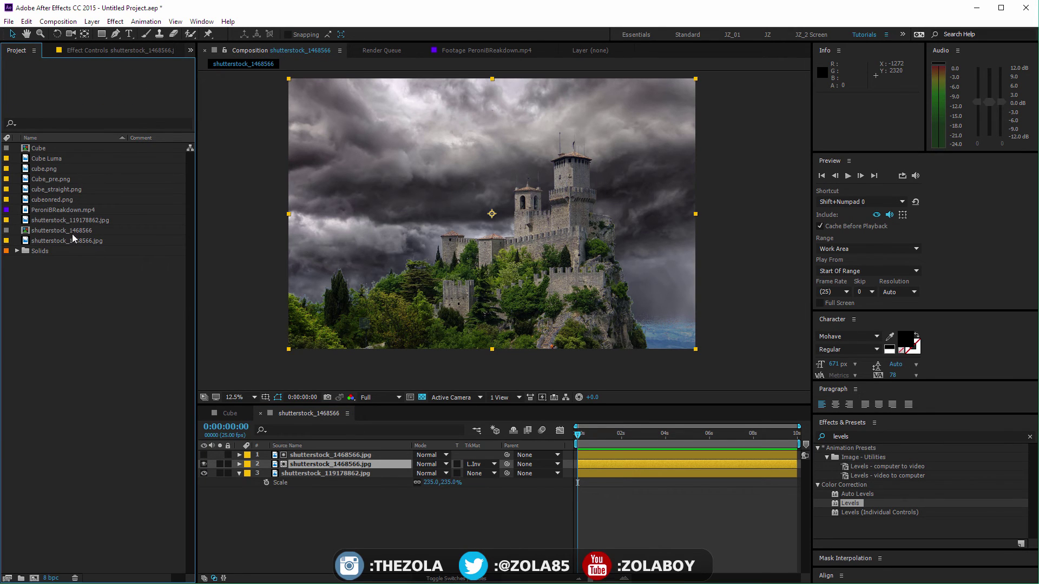
click(63, 161)
click(57, 179)
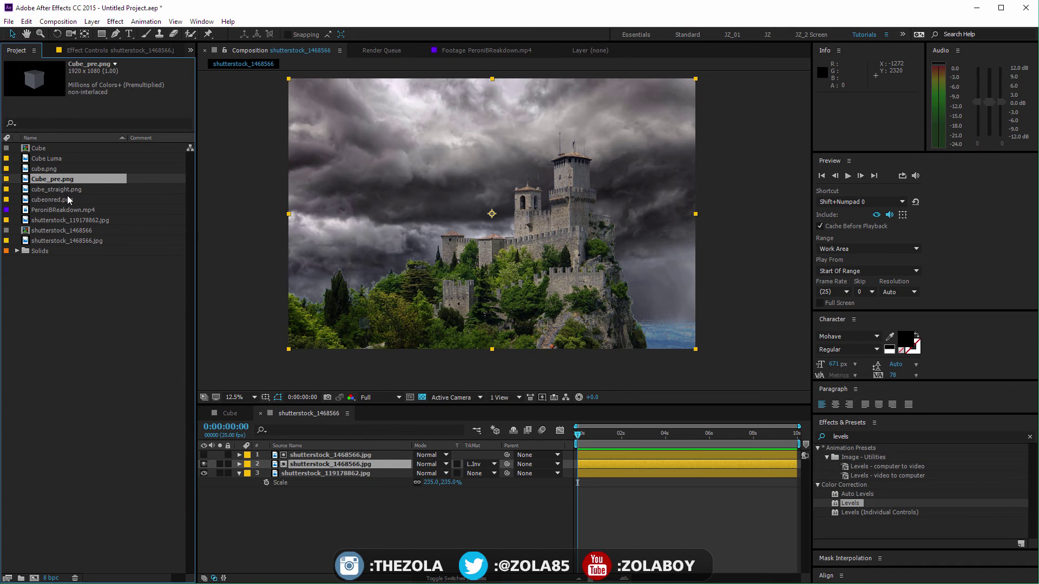
click(56, 201)
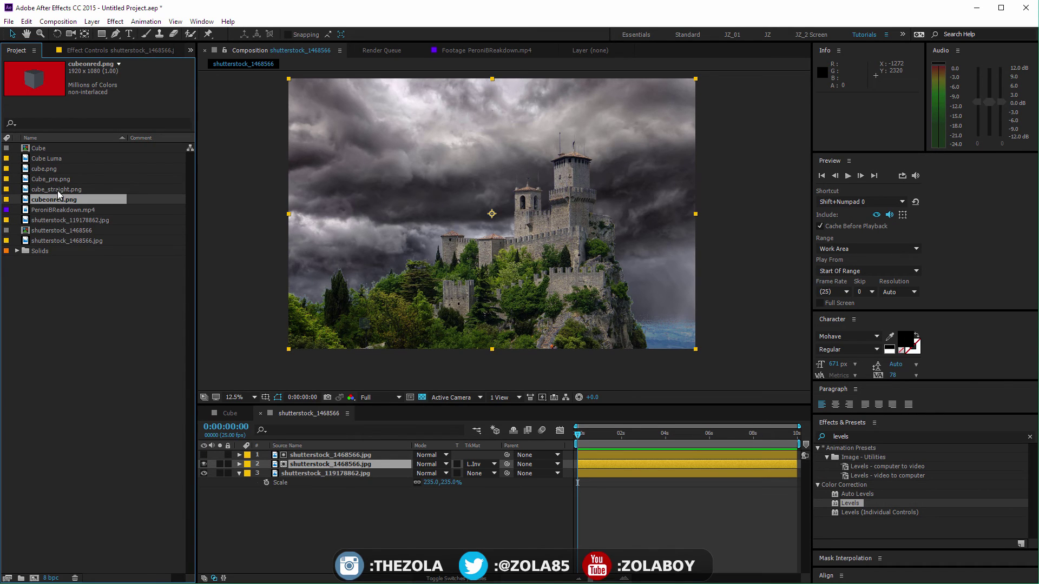
drag(58, 199, 33, 578)
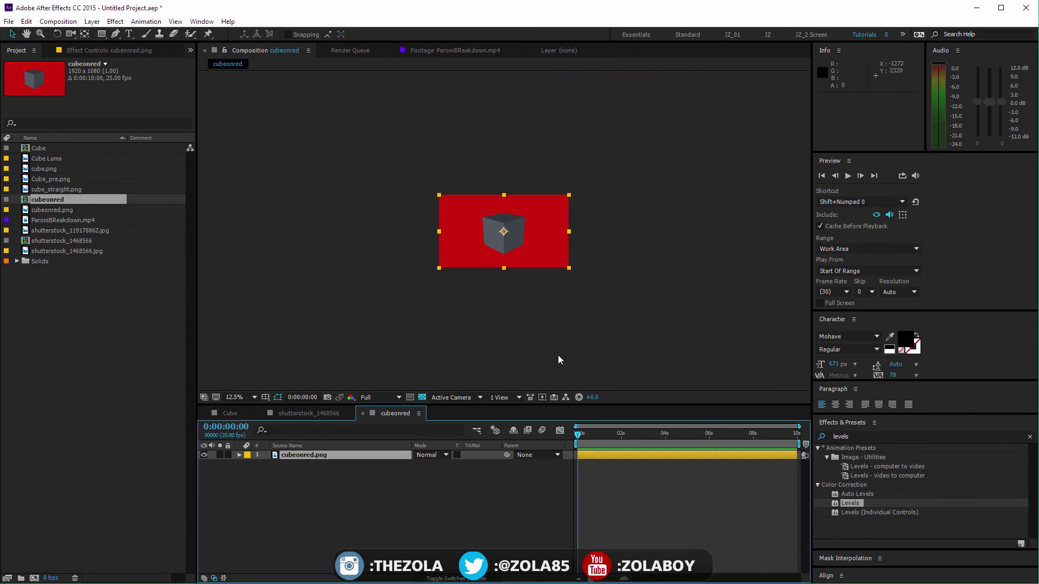
Step: Adjust the comp magnification, toggle the transparency grid, and preview cube footage, ending on Cube Luma
key(period)
key(period)
key(comma)
key(comma)
key(period)
key(period)
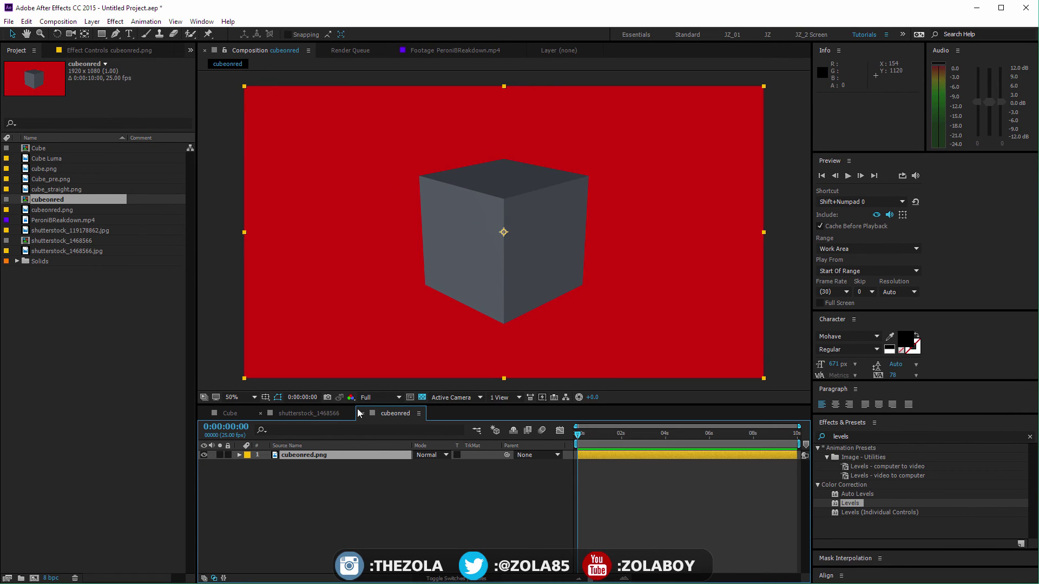
click(423, 397)
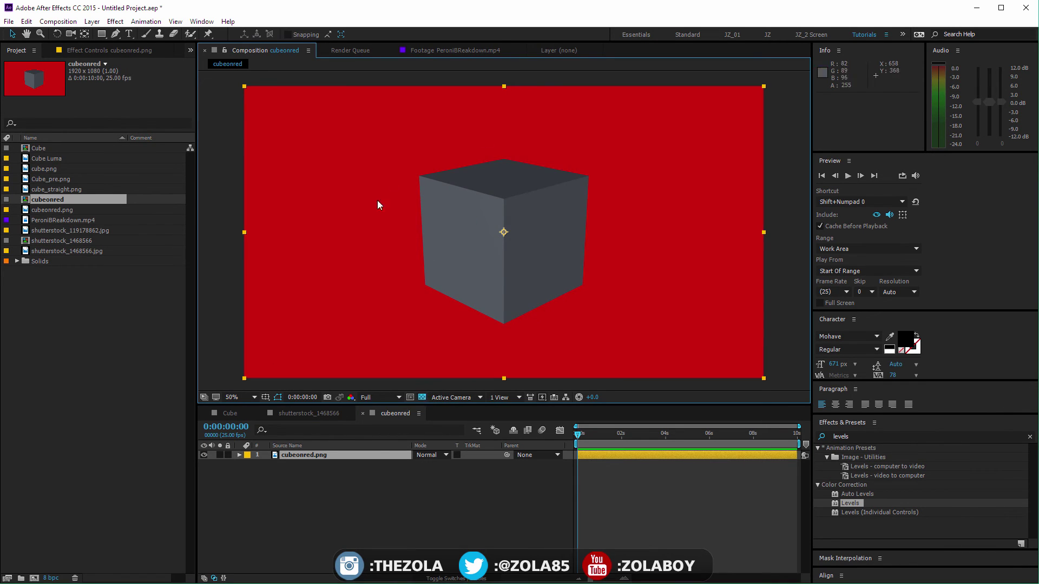
click(423, 397)
click(50, 189)
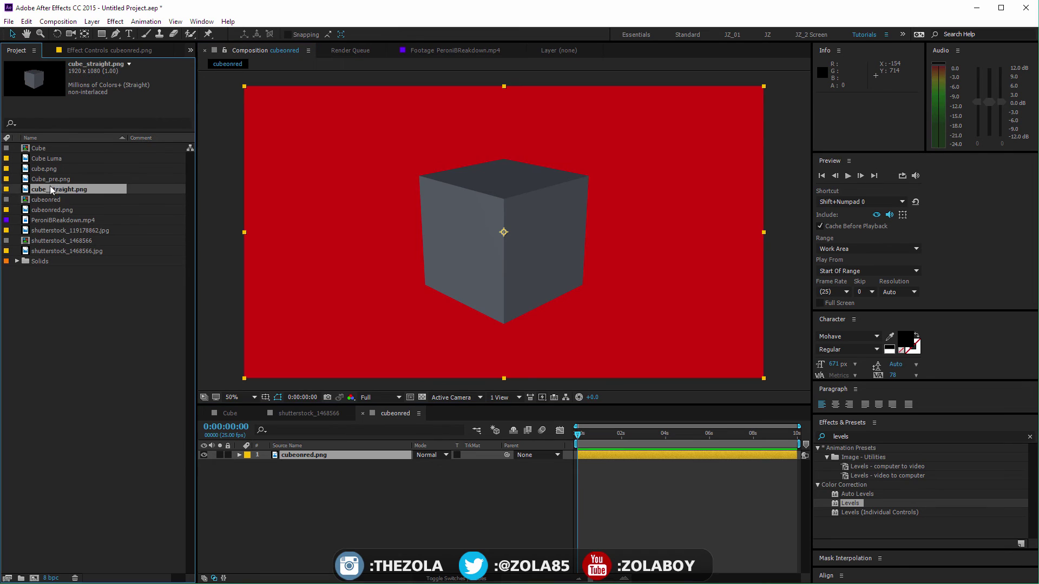
click(49, 179)
click(44, 168)
click(44, 158)
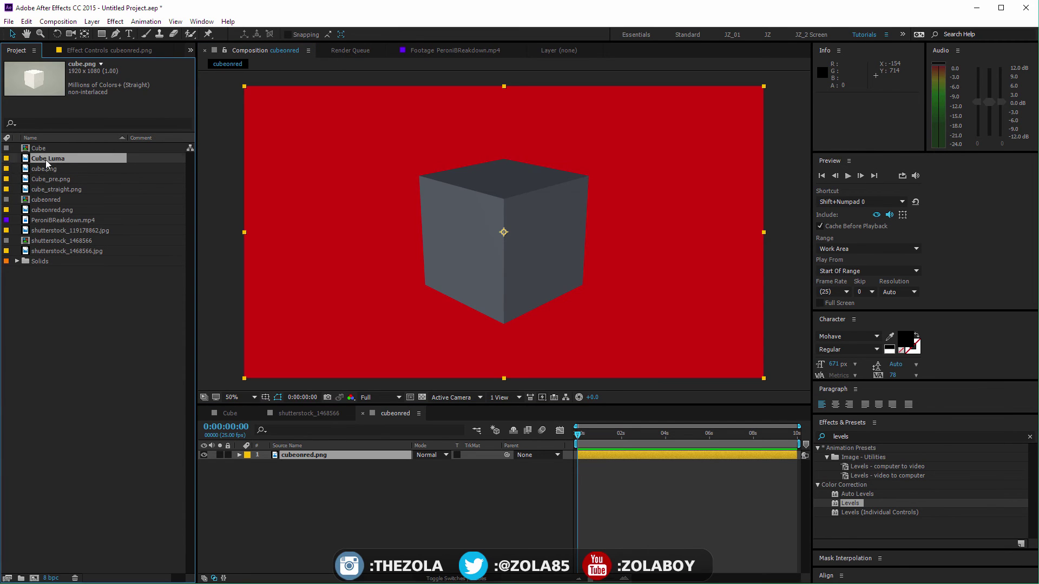
Step: Add Cube Luma above the red cube layer, then remove it again
drag(58, 158, 321, 451)
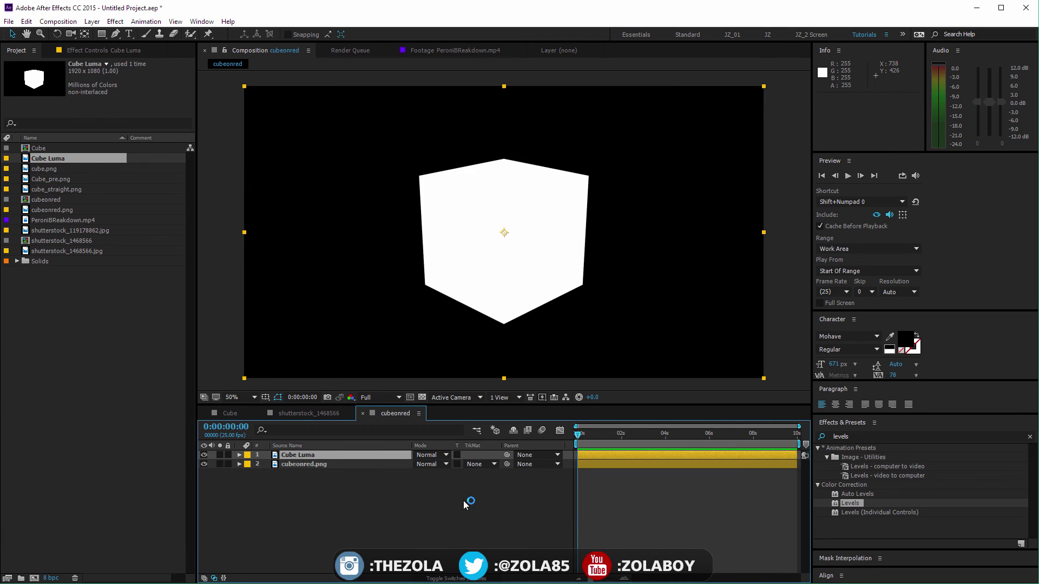
click(463, 501)
click(474, 465)
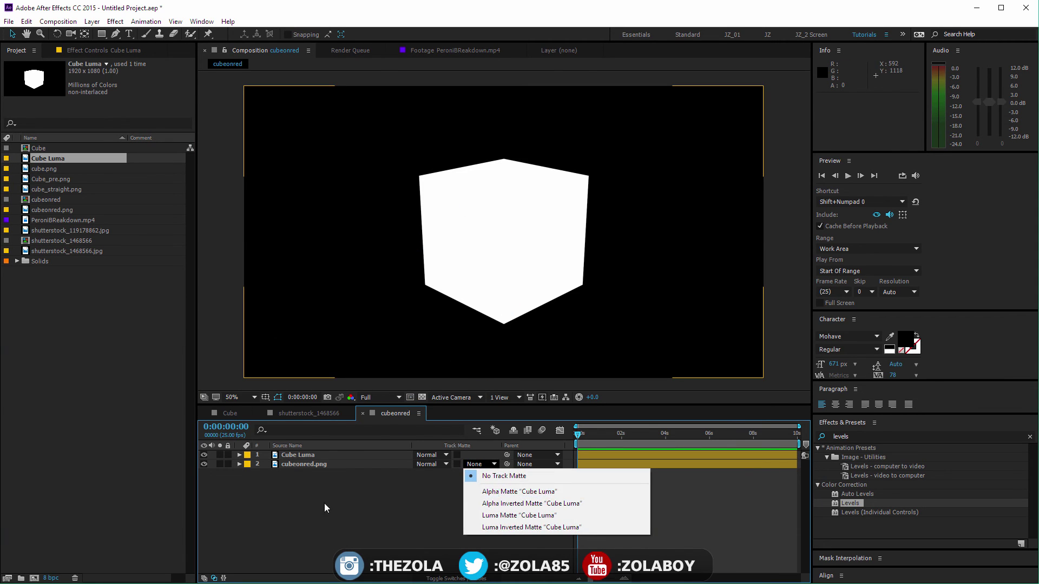
click(67, 162)
key(Delete)
click(625, 314)
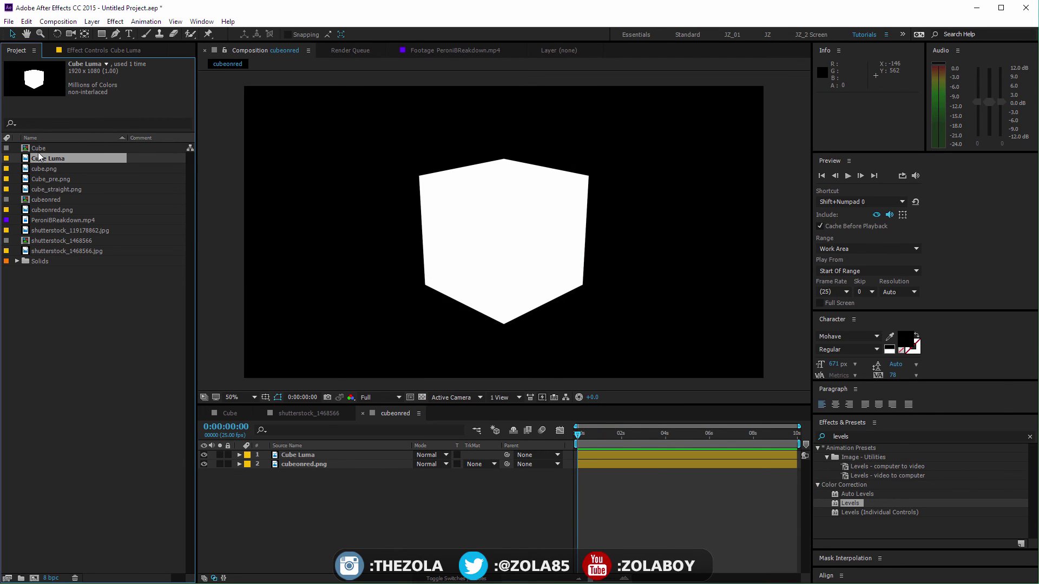
click(306, 454)
key(Delete)
Step: Add cube_straight.png above cubeonred.png and solo it over the transparency grid to check it
drag(70, 189, 330, 457)
click(347, 509)
click(219, 455)
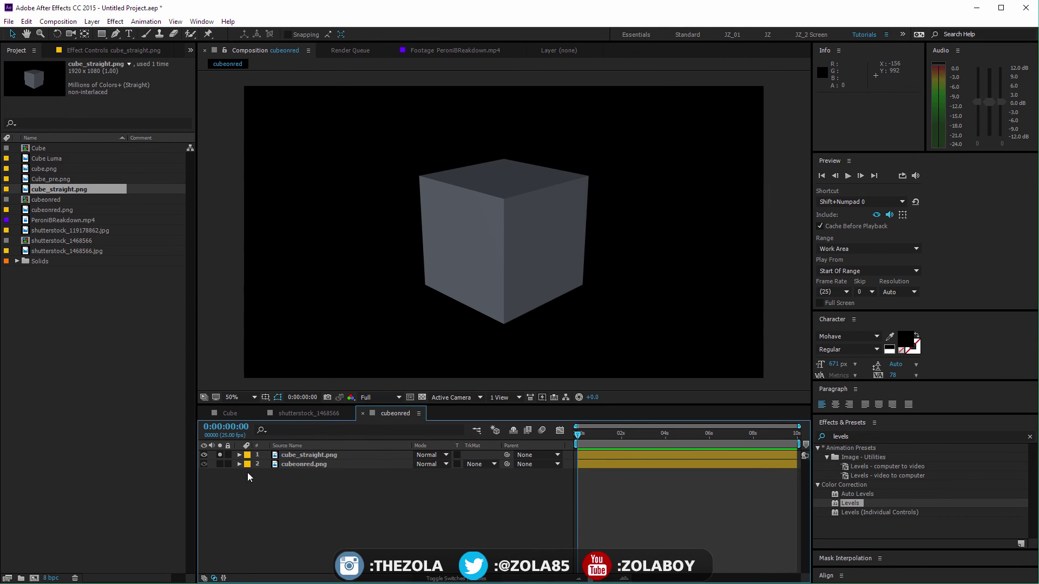
click(422, 397)
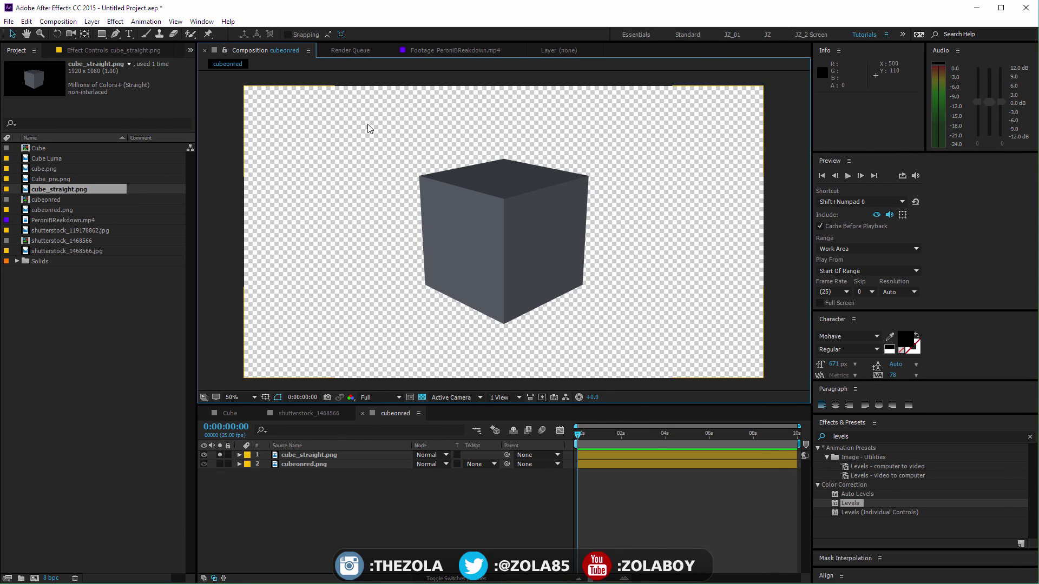
click(219, 455)
click(307, 465)
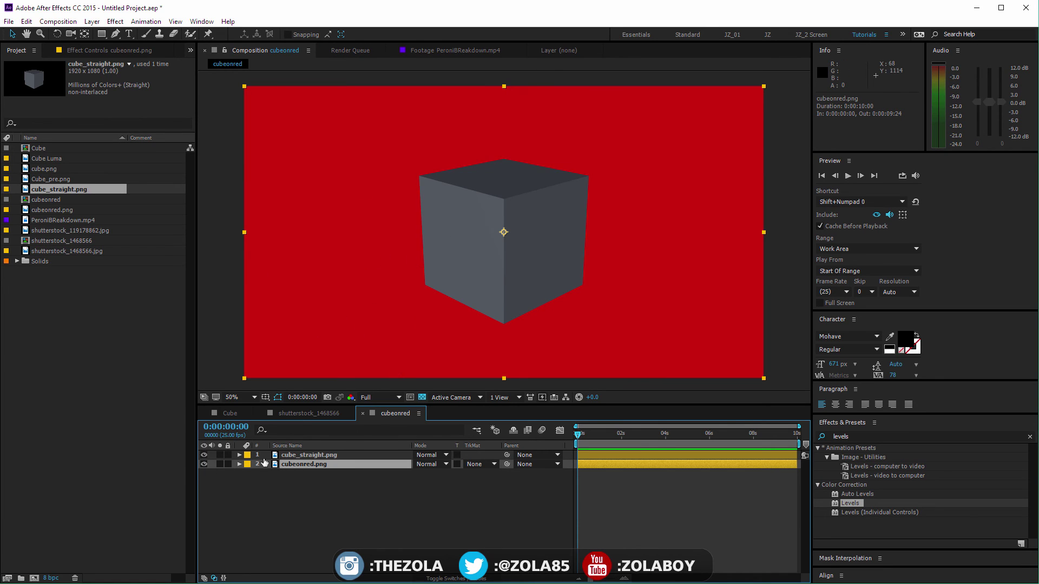
click(219, 455)
click(219, 455)
Step: Set cubeonred.png's track matte to Alpha Matte from cube_straight.png
click(474, 464)
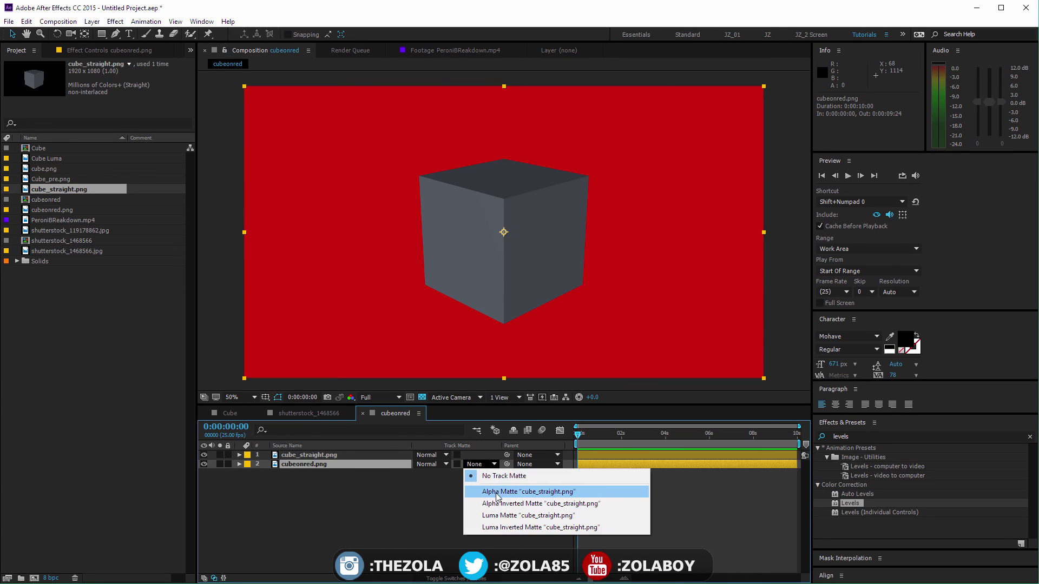
click(476, 491)
click(474, 524)
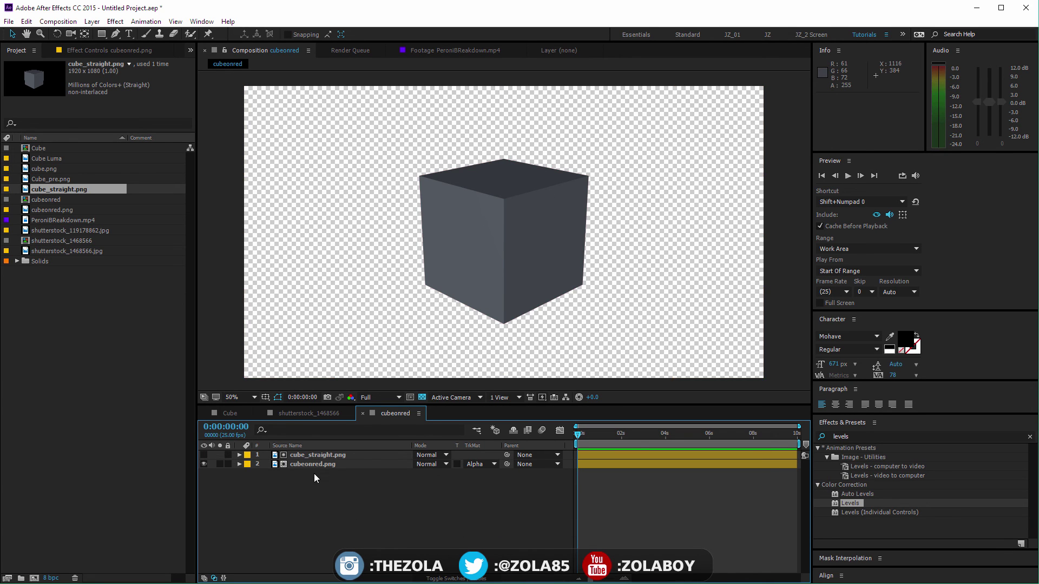
click(320, 458)
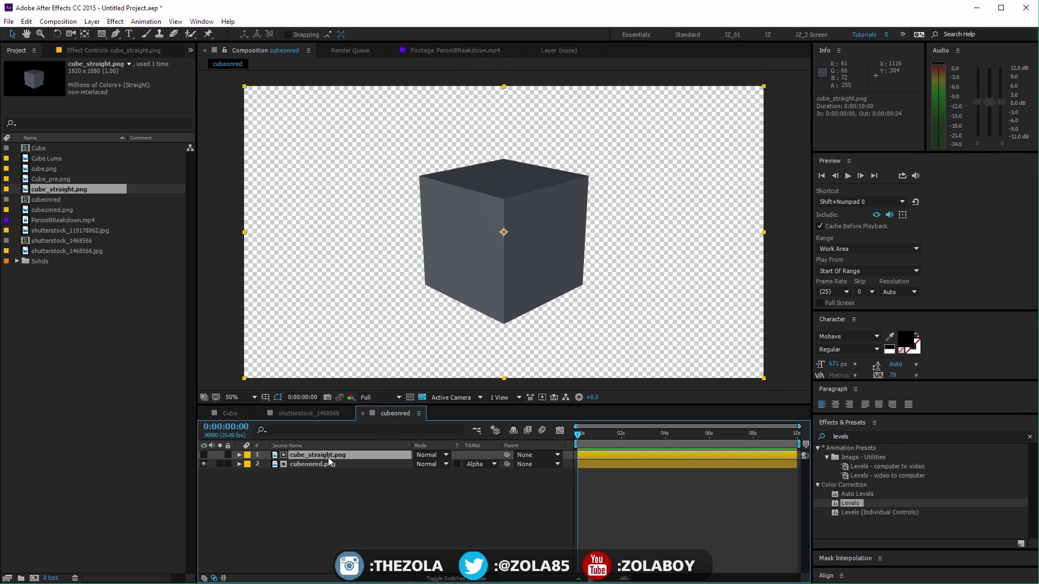
click(319, 466)
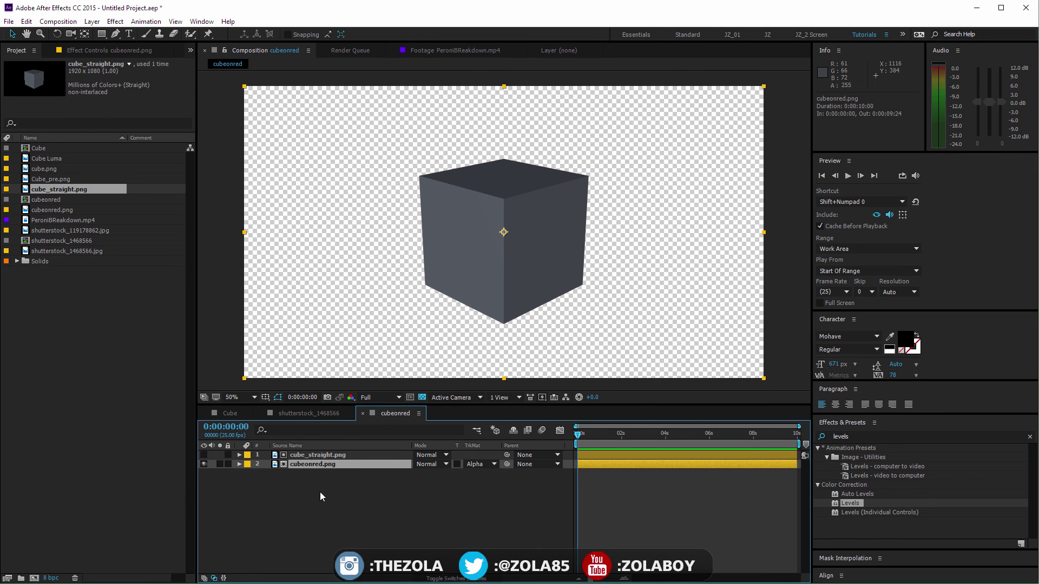
Step: Create the green solid Deep Yellow Solid 2 and scale it to about 110% to fill the frame
key(ctrl+y)
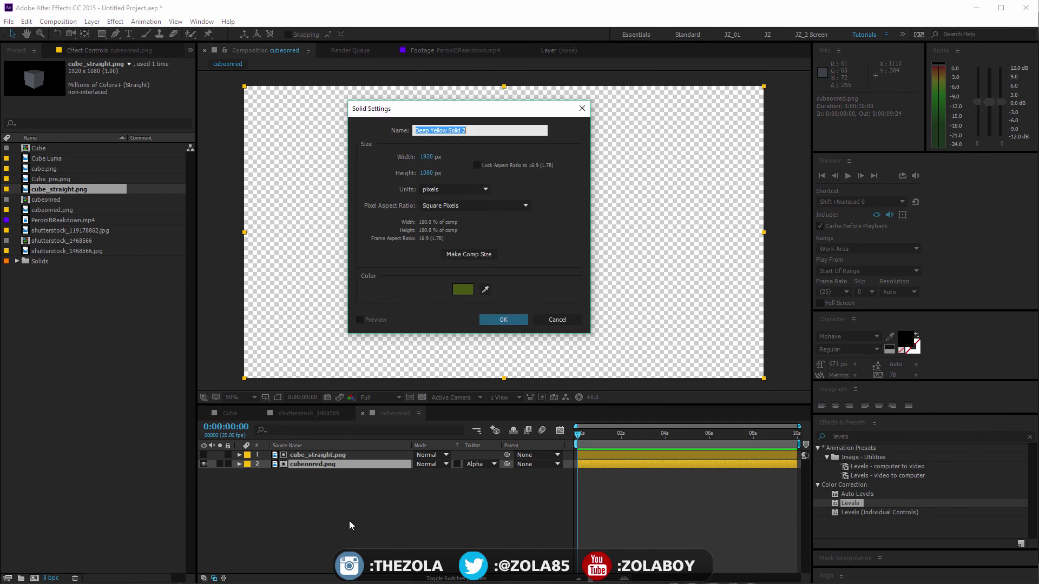
click(504, 321)
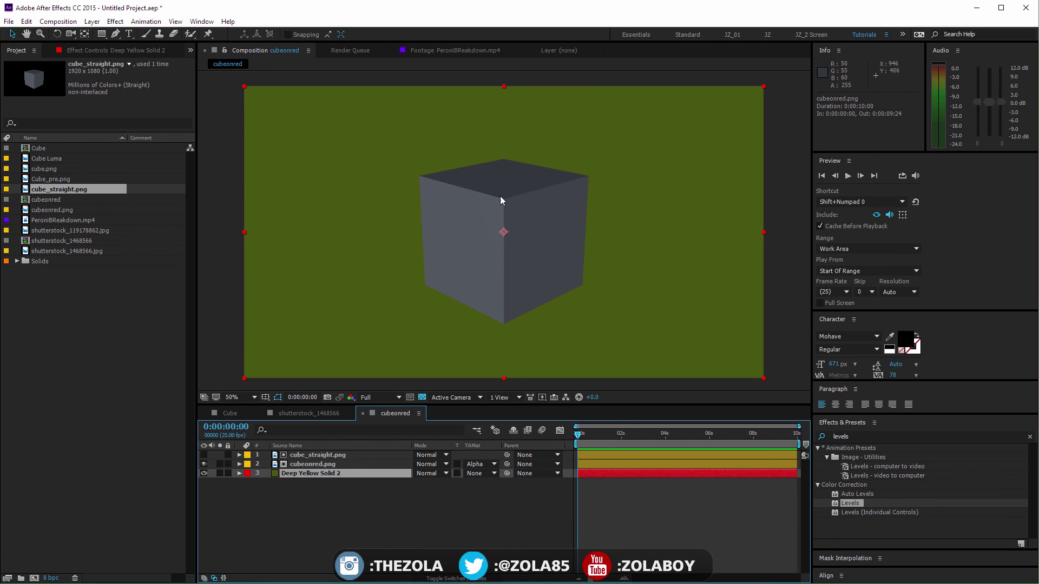
click(771, 78)
mouse_move(771, 78)
mouse_down()
mouse_move(789, 66)
mouse_move(777, 80)
mouse_up()
click(328, 501)
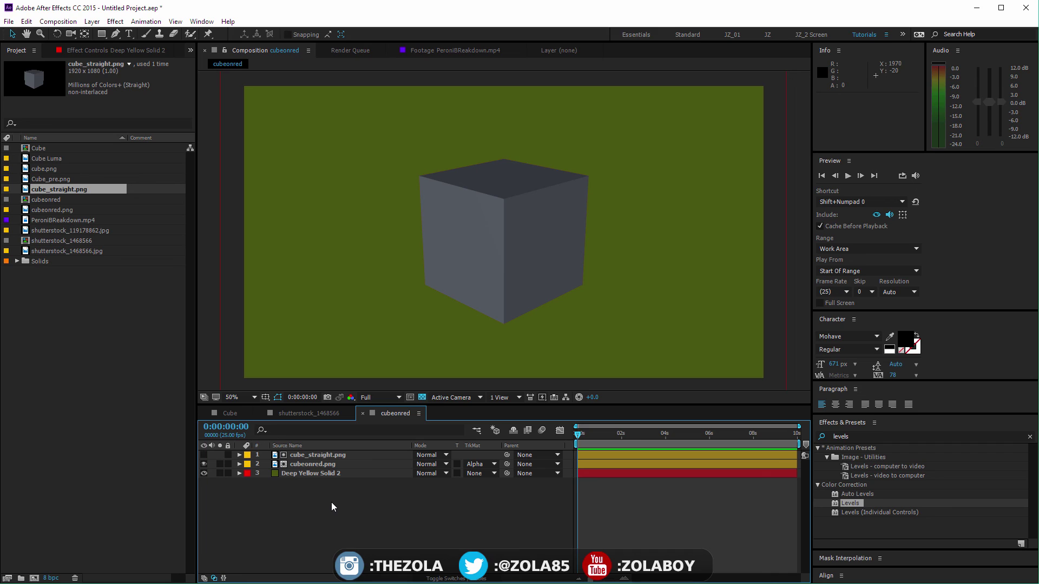
Step: Zoom out to 25% and nudge the green solid to position 976, 552
key(comma)
key(period)
key(comma)
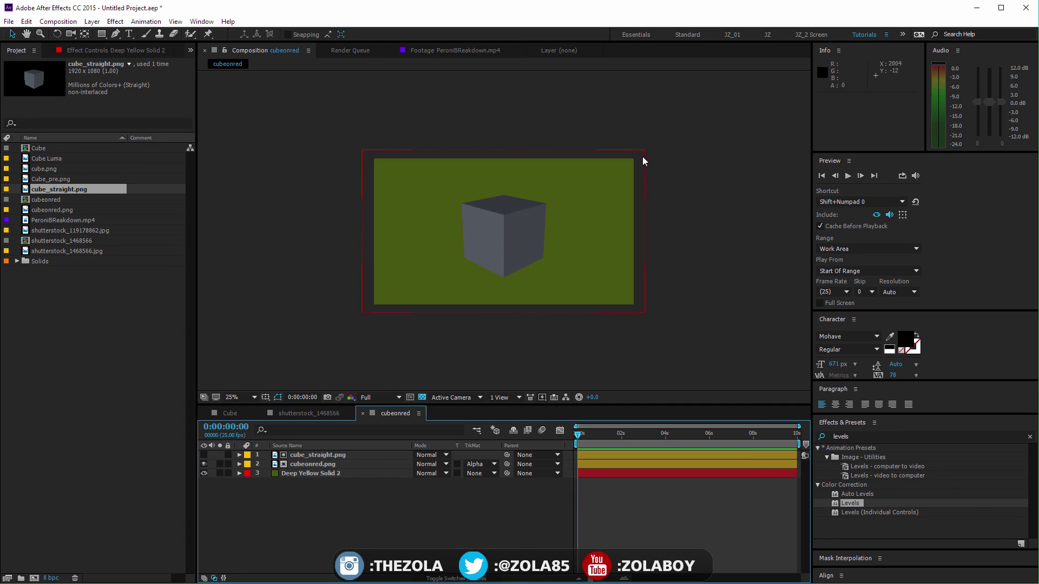
drag(641, 154, 639, 163)
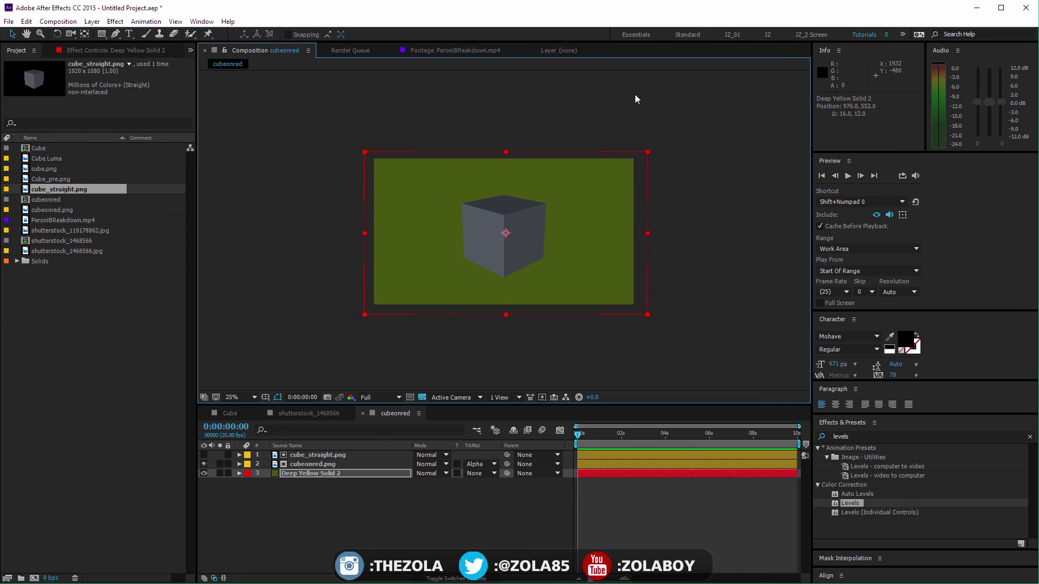